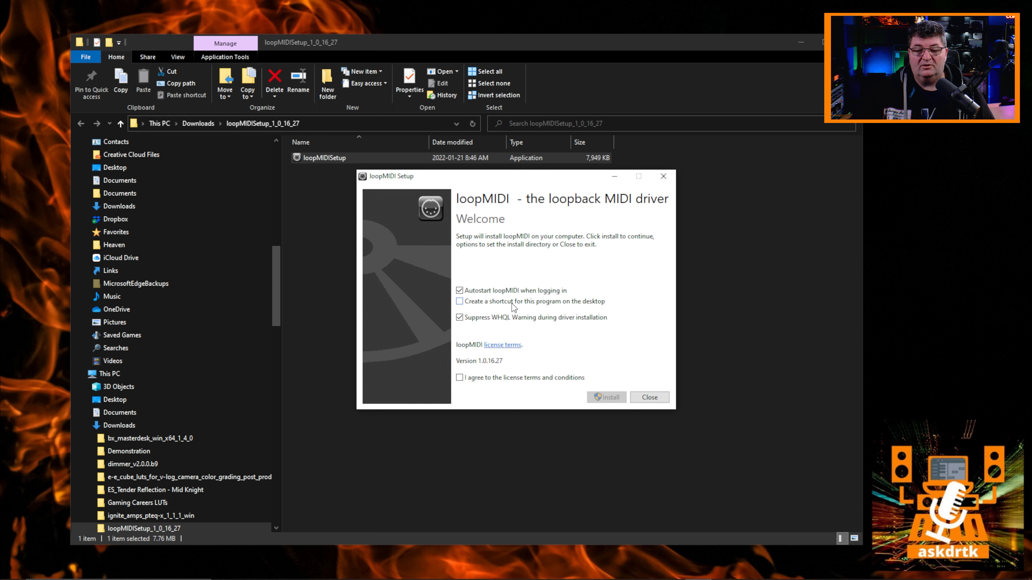
- Accept the license terms and install loopMIDI with its current setup options
left_click(512, 379)
left_click(607, 396)
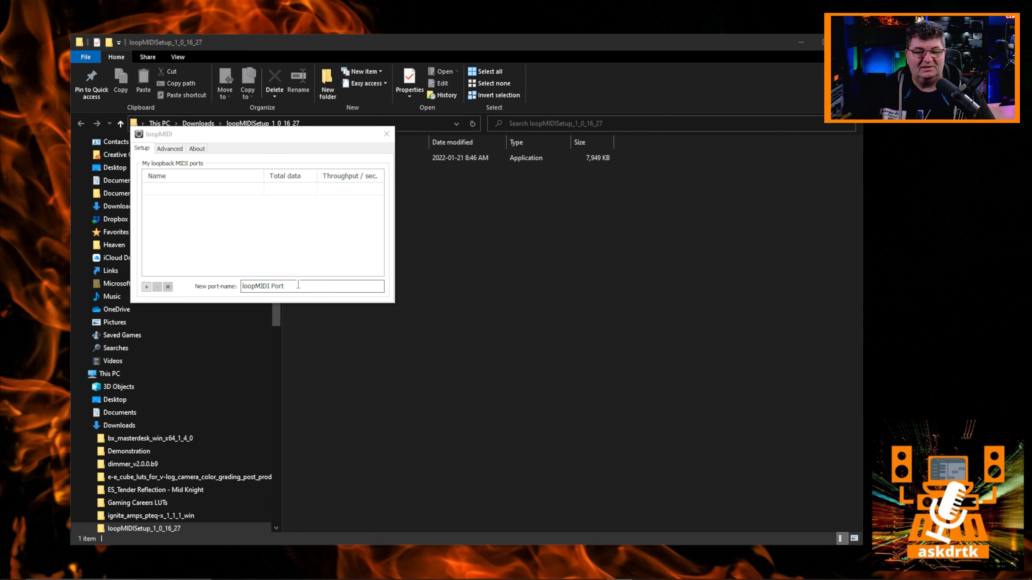
- Create two loopback MIDI ports named Mackie2DAW and DAW2Mackie, and close the loopMIDI window
left_click_drag(298, 285, 210, 272)
type("M")
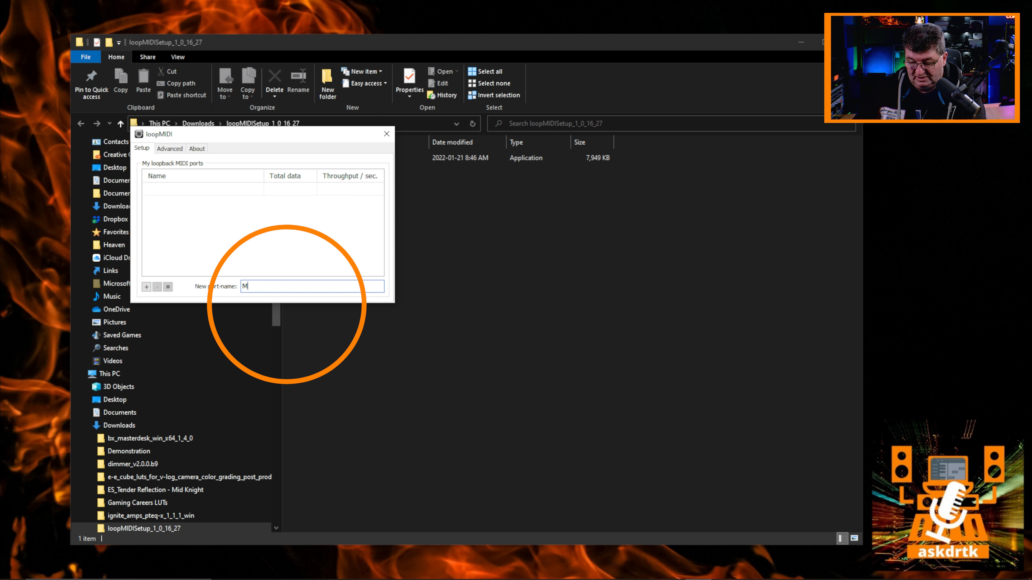
type("ackie2DAW")
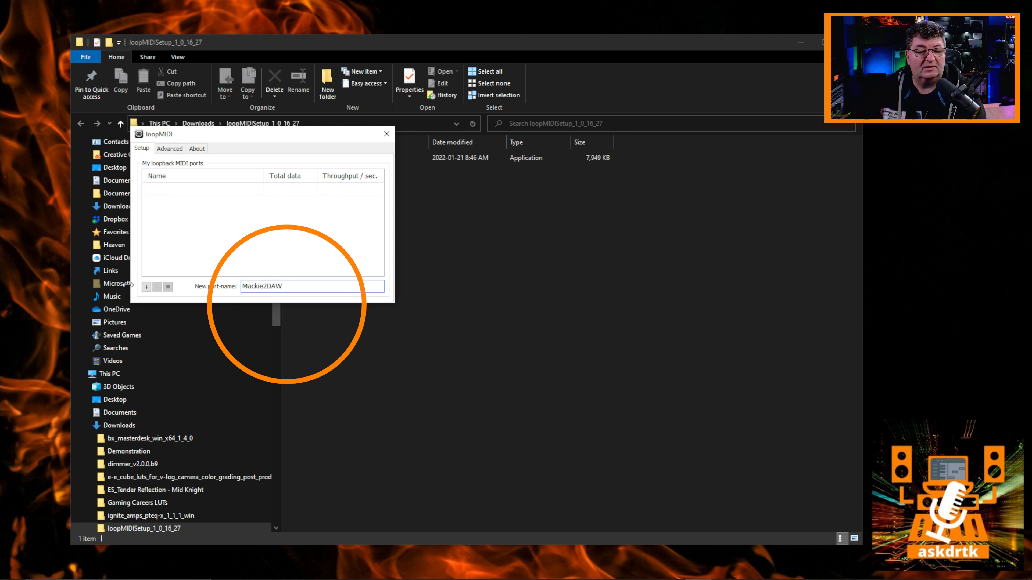
left_click(146, 289)
double_click(263, 287)
type("DAW2Mackie")
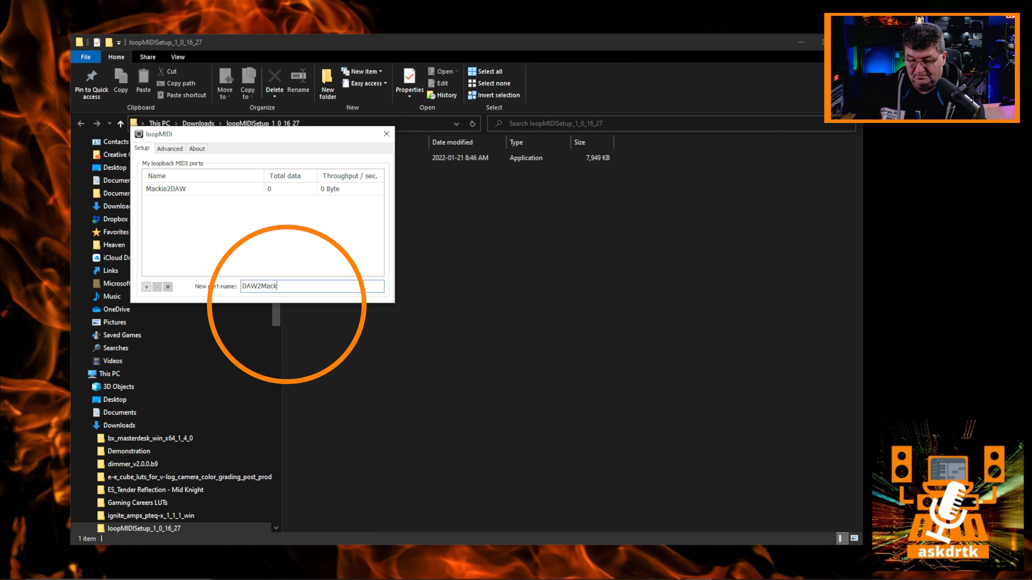
left_click(146, 287)
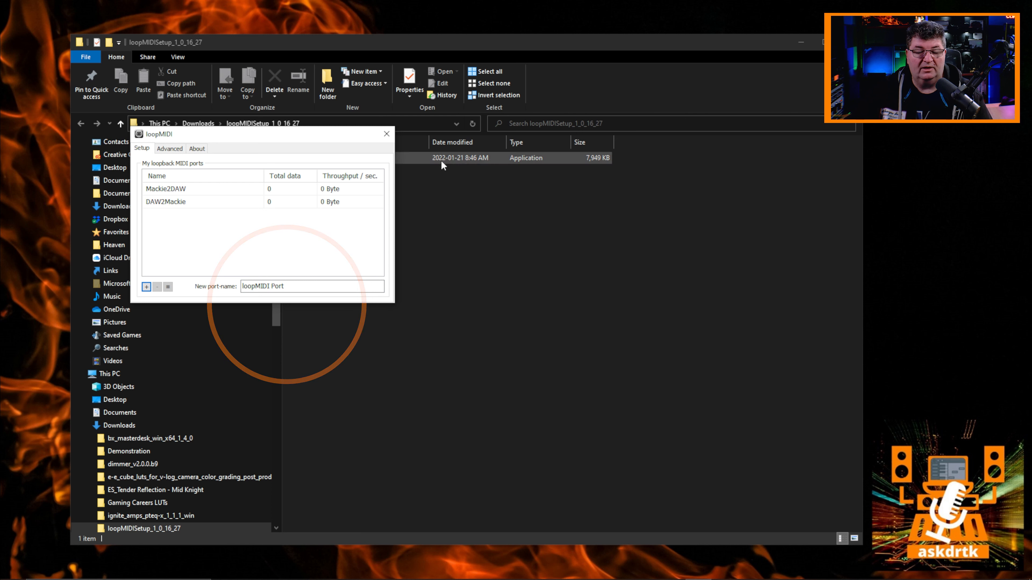
left_click(386, 135)
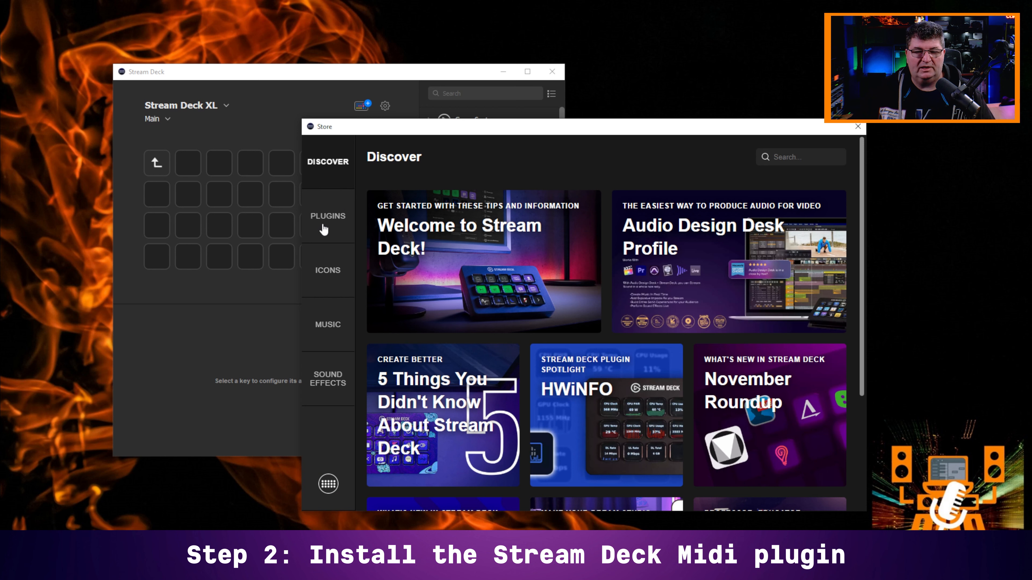
- Search the Stream Deck store's plugins for "midi", install the Midi plugin by Trevliga Spel, and close the store
left_click(322, 226)
left_click(796, 158)
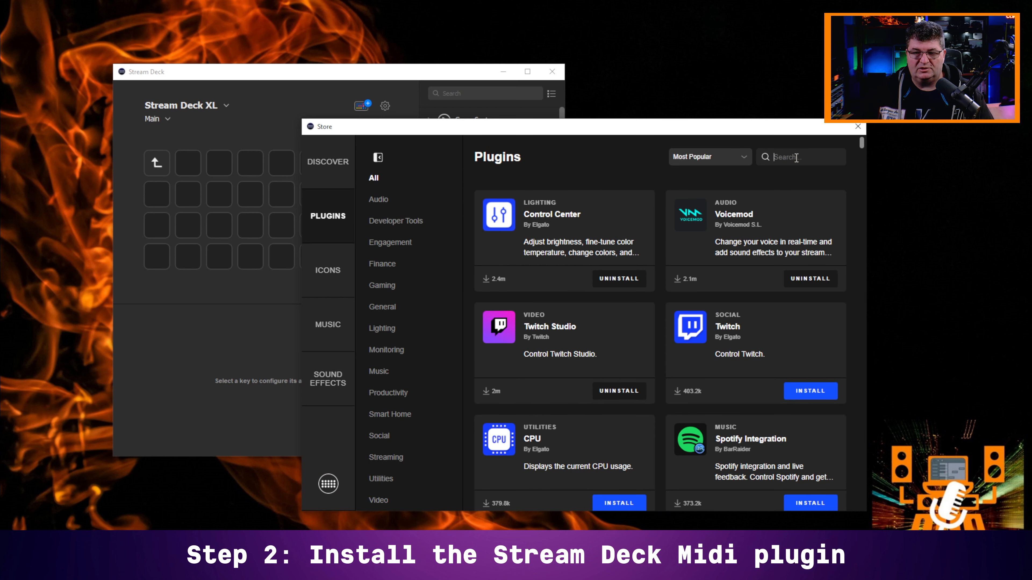
type("midi")
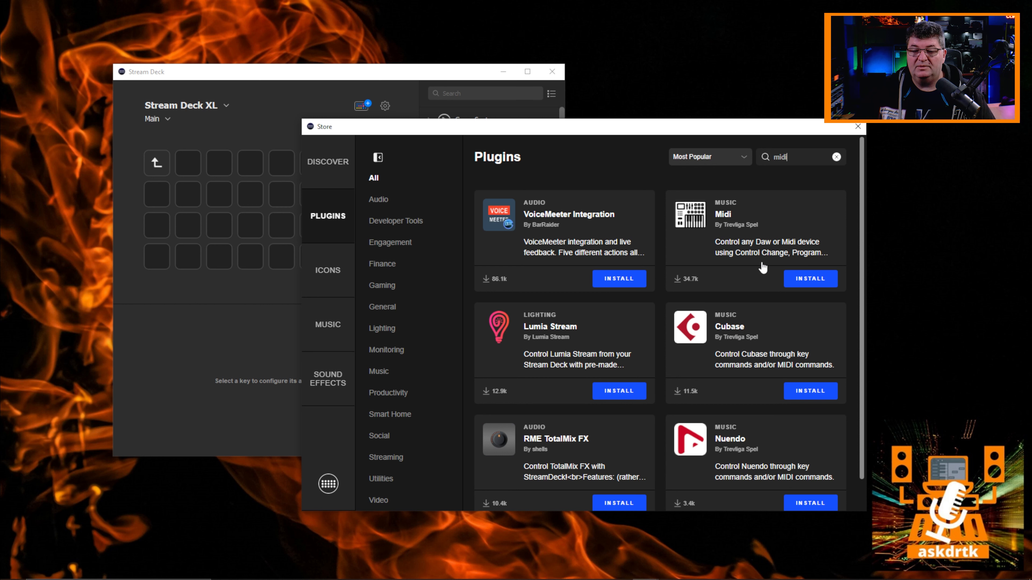
left_click(774, 250)
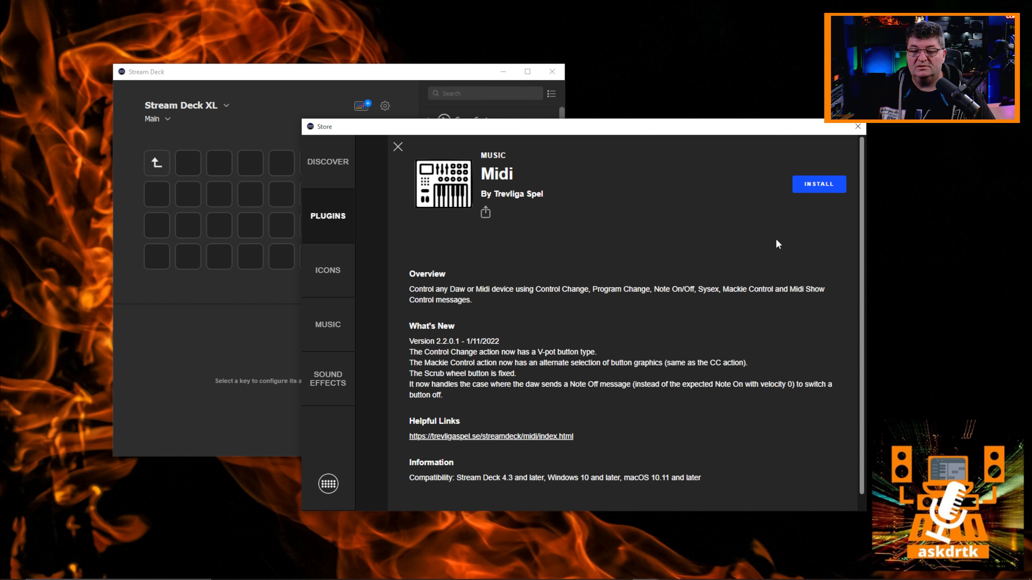
left_click(821, 186)
left_click(536, 314)
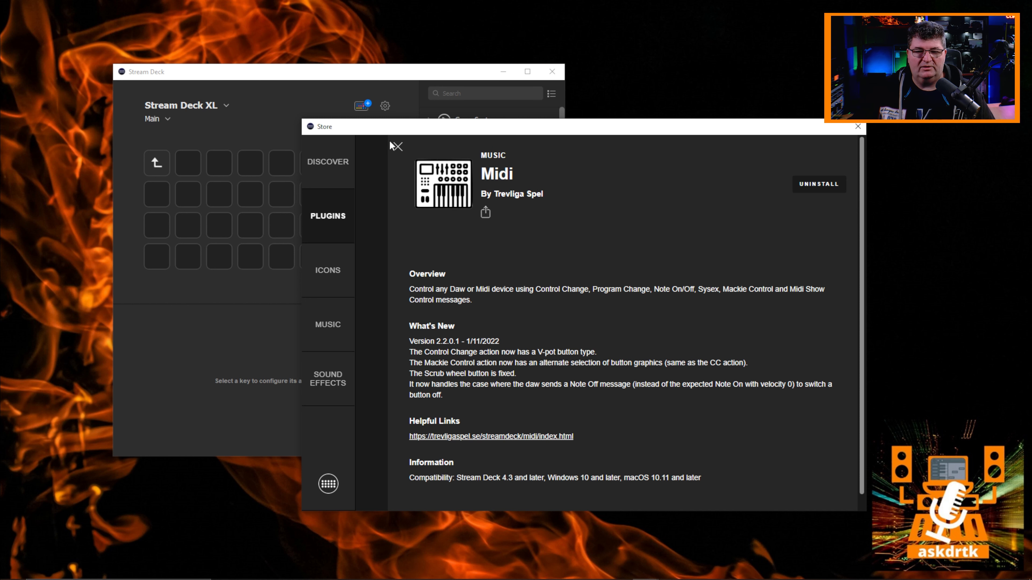
left_click(397, 147)
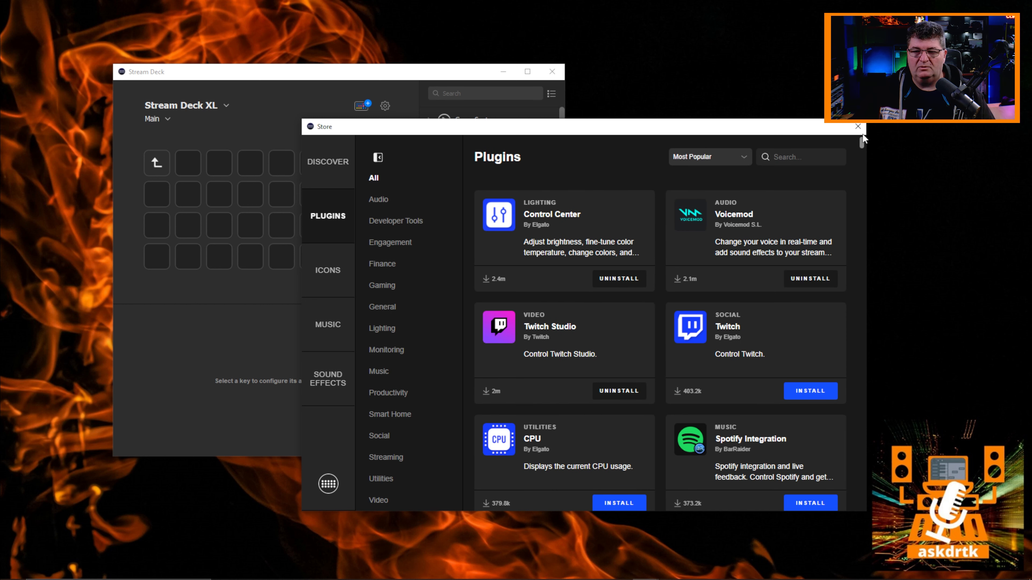
left_click(857, 126)
scroll(503, 244, "down", 10)
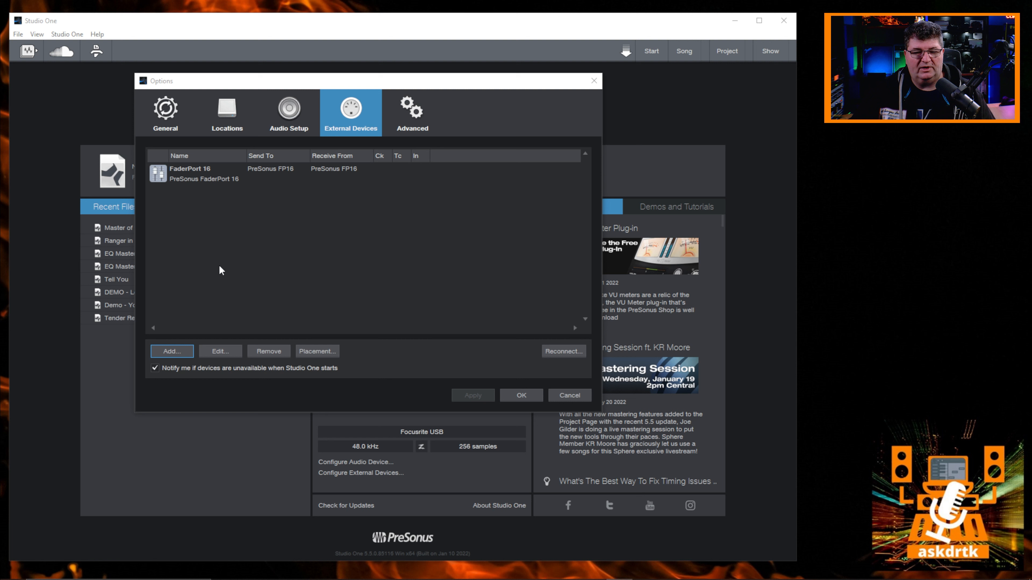
- In Studio One, add a Mackie Control external device that receives from Mackie2DAW and sends to DAW2Mackie
left_click(173, 351)
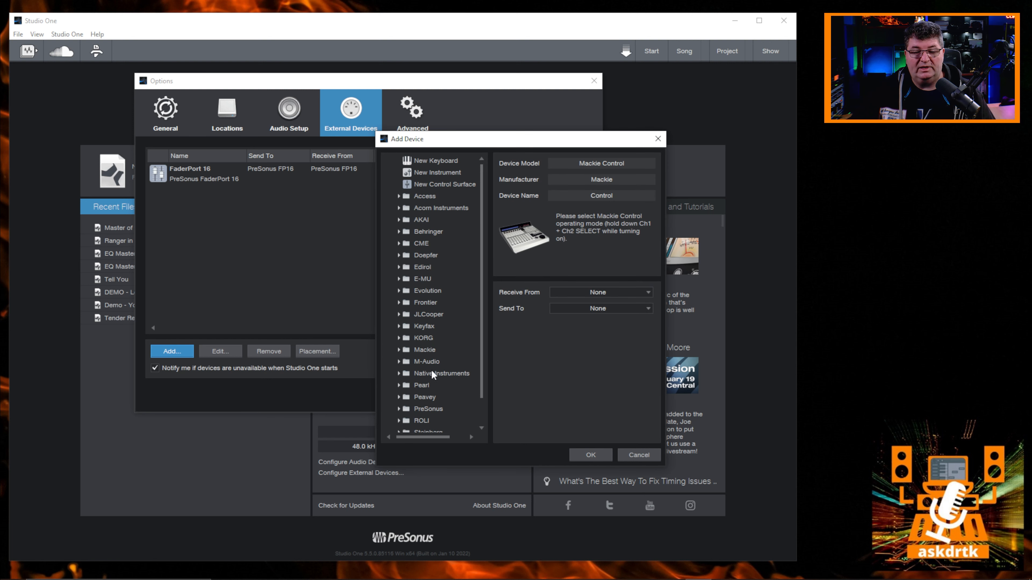
left_click(399, 350)
left_click(433, 361)
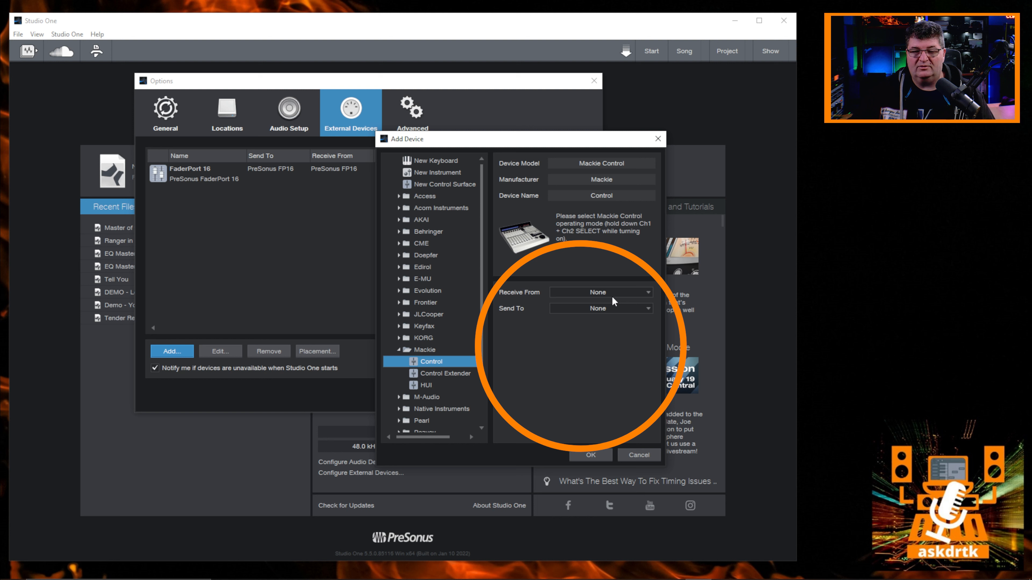
left_click(619, 293)
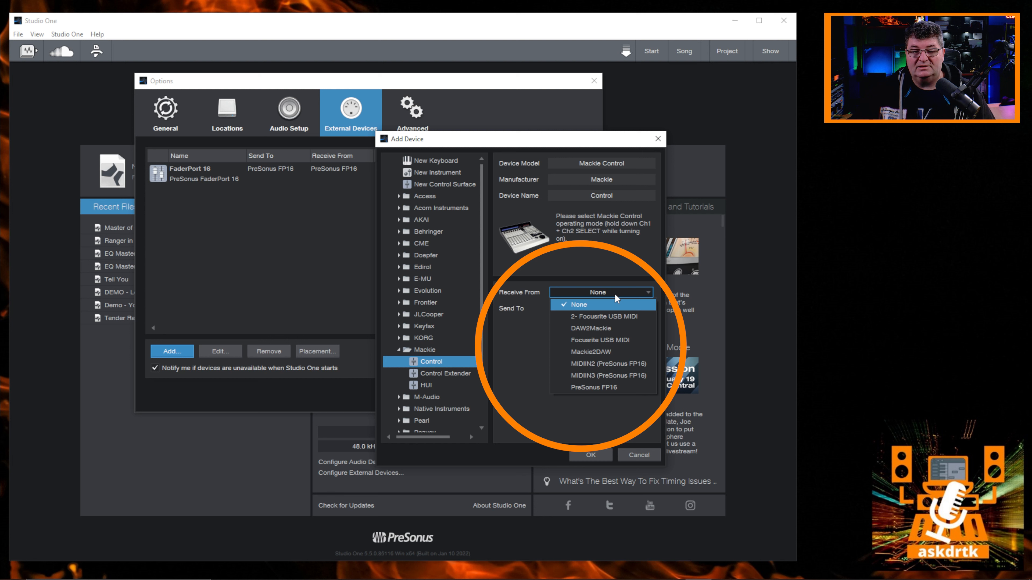
left_click(601, 352)
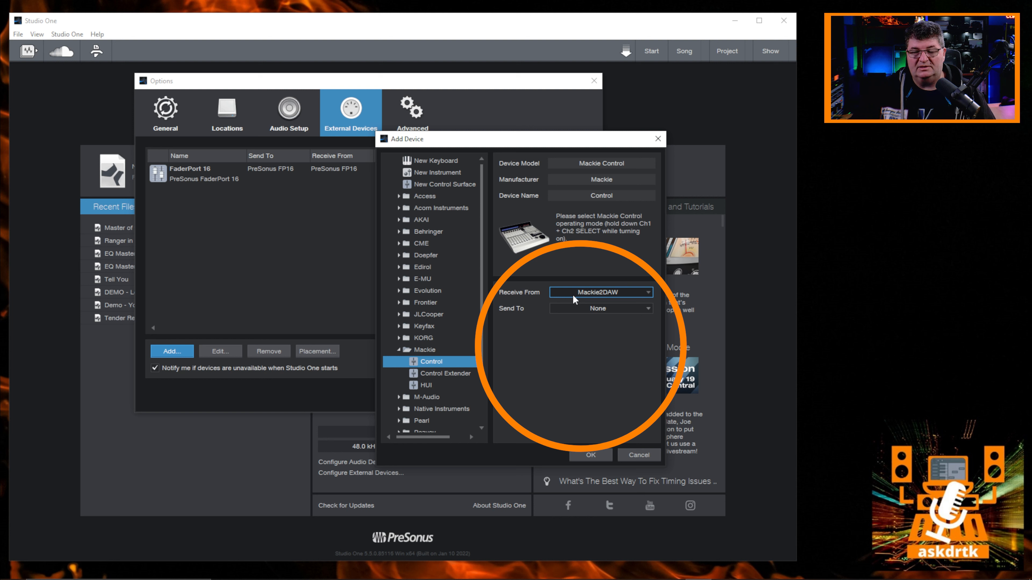
left_click(588, 311)
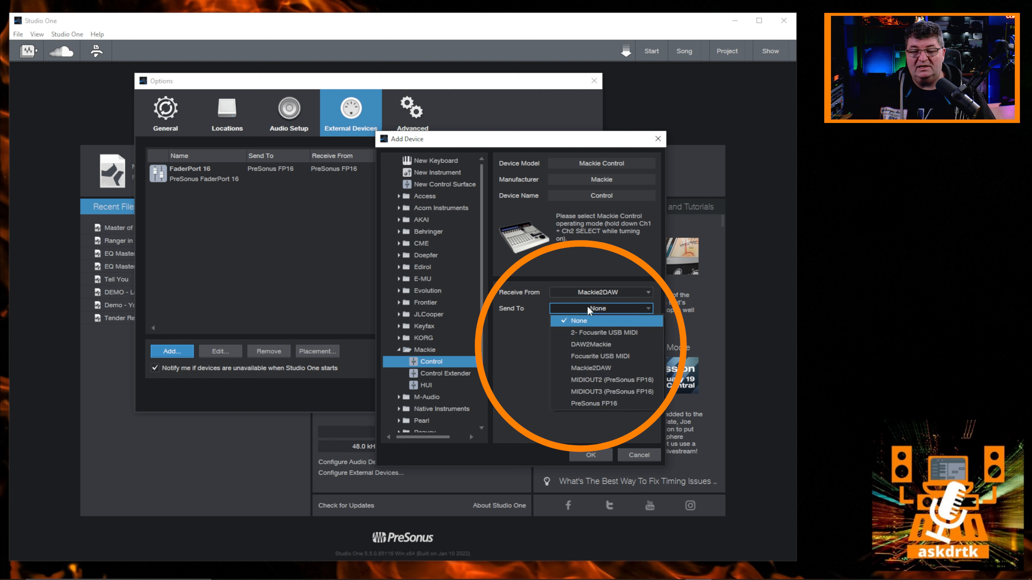
left_click(604, 346)
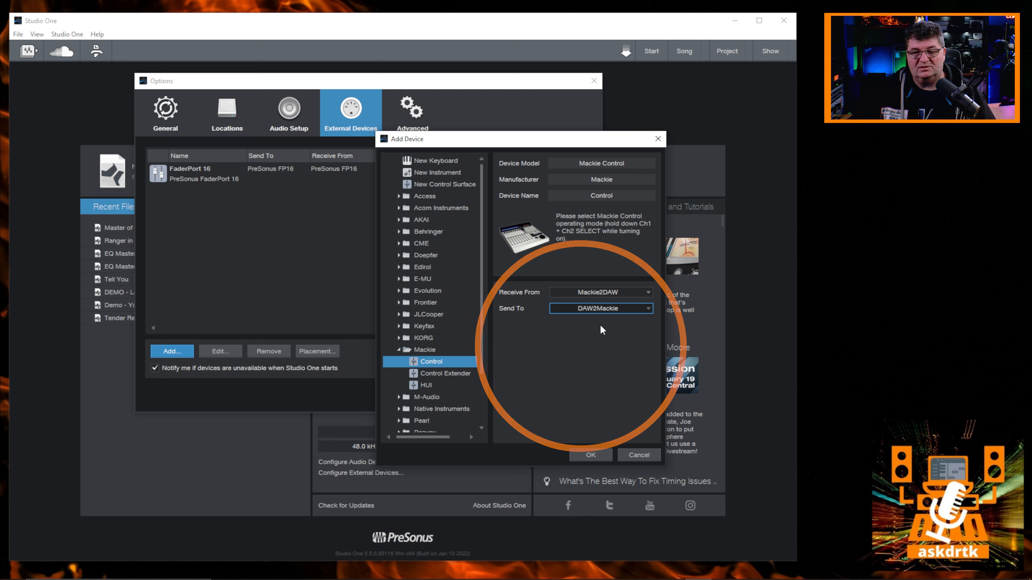
left_click(589, 455)
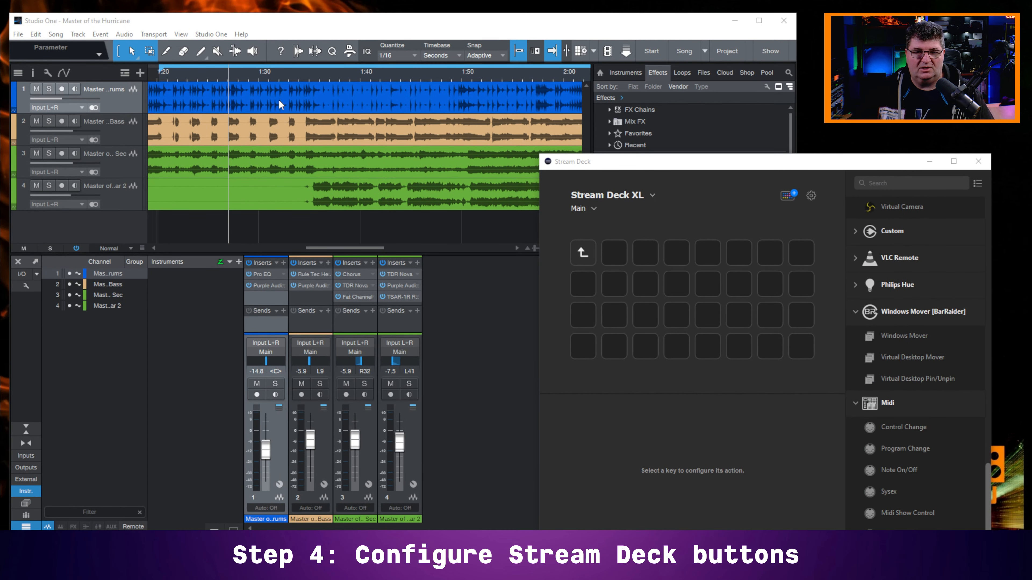
key("space")
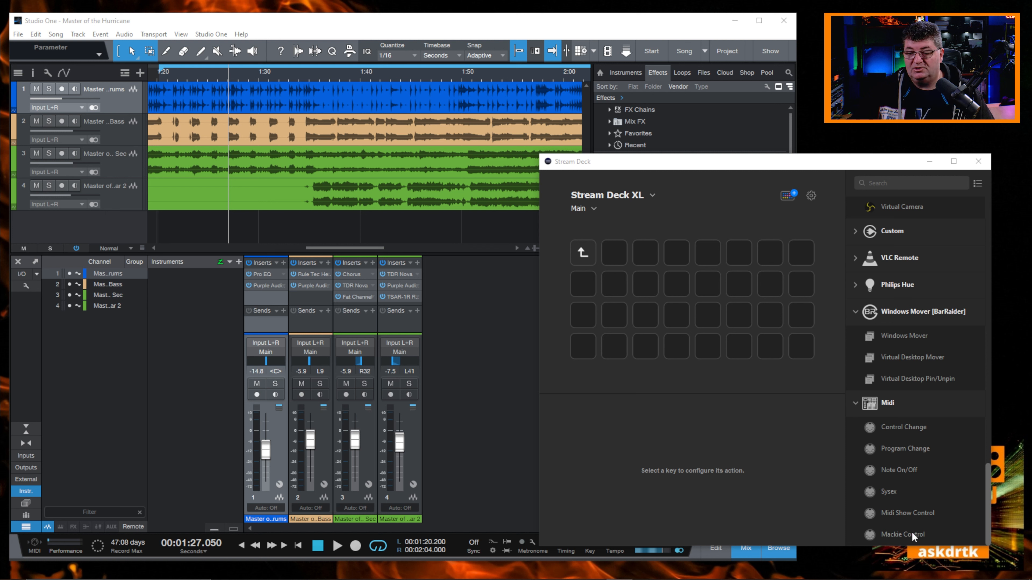
- In Stream Deck, assign the Midi plugin's Mackie Control action to the fifth key of the second row and dismiss the plugin's welcome window
left_click_drag(908, 532, 708, 285)
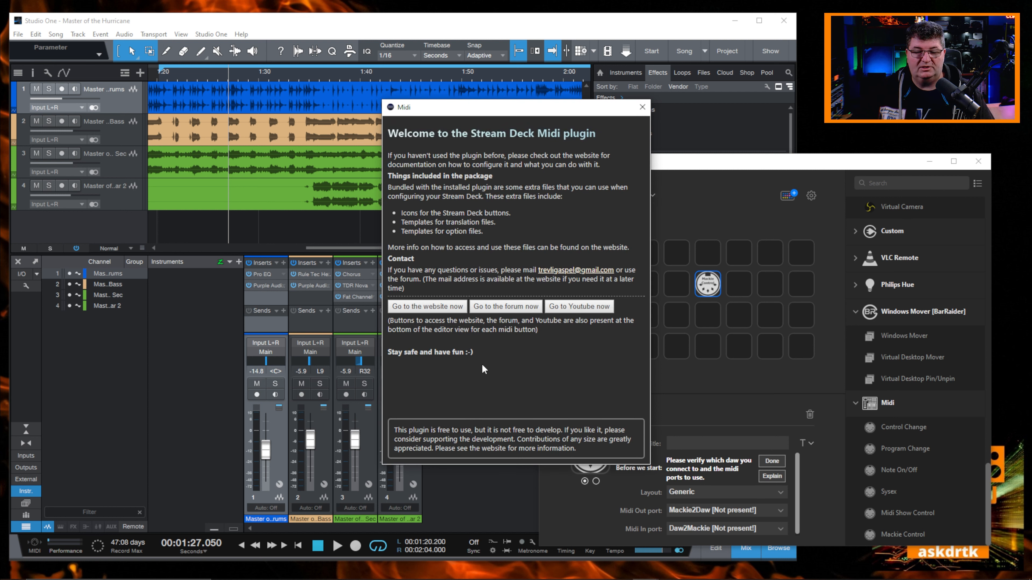
left_click(642, 107)
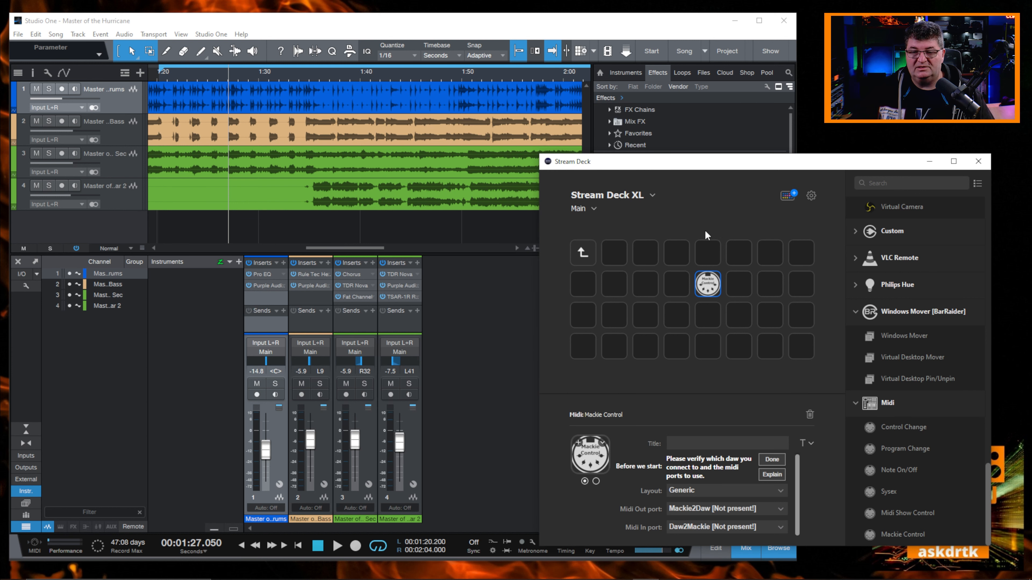
left_click_drag(743, 166, 730, 134)
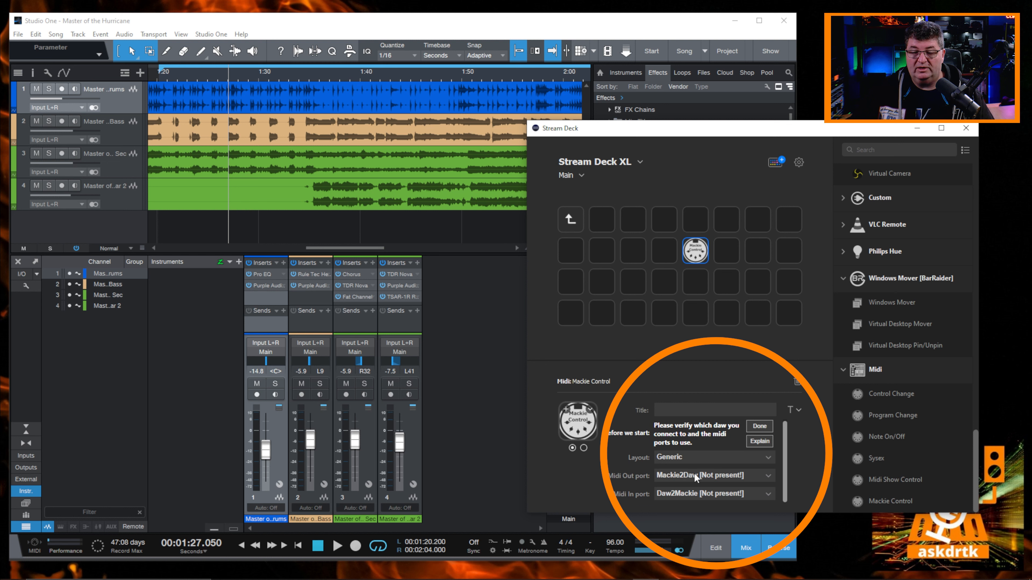
- Configure the Mackie Control action with the Studio One layout, Midi Out port Mackie2DAW and Midi In port DAW2Mackie, and confirm the setup
left_click(686, 461)
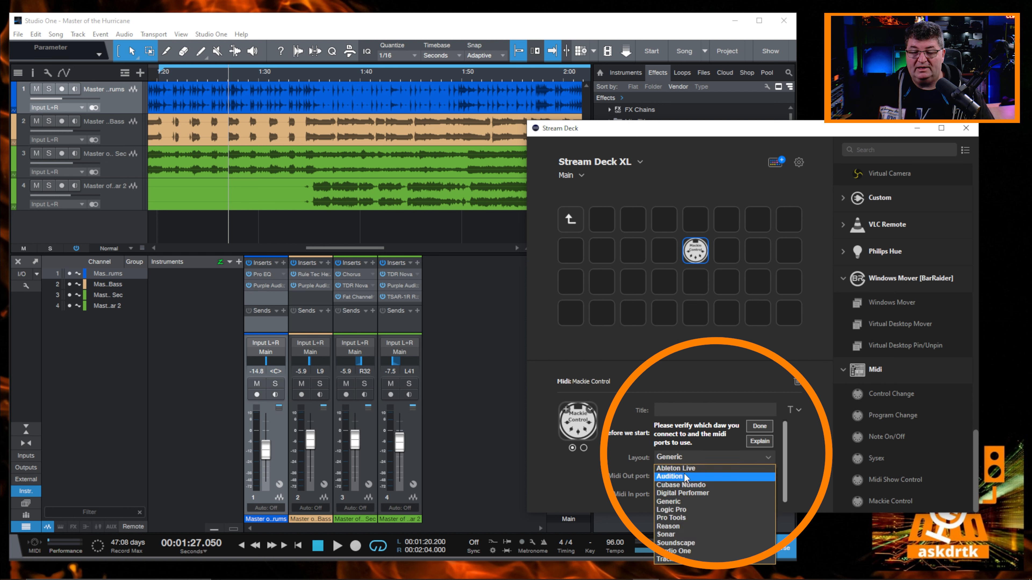
left_click(675, 551)
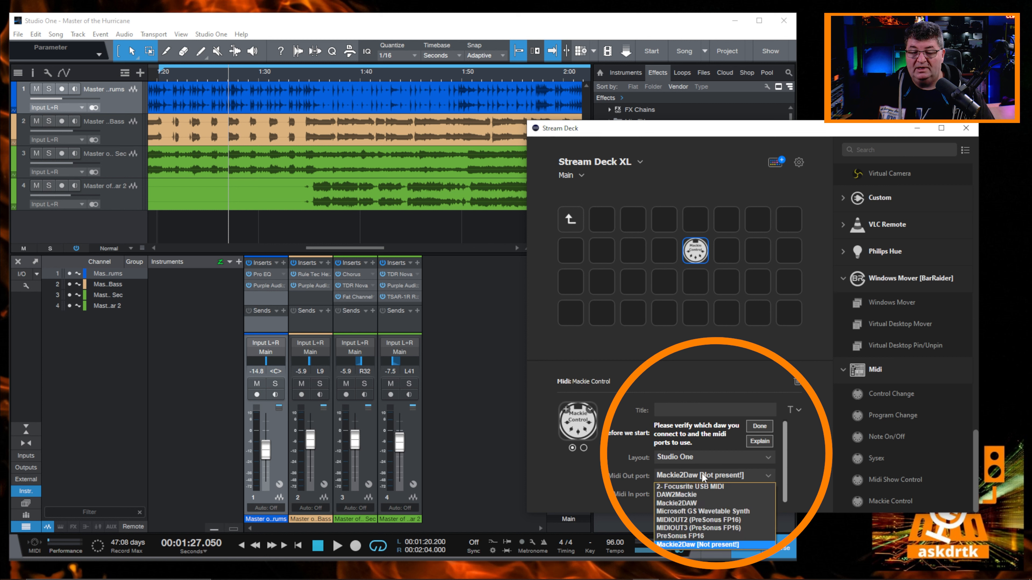
left_click(689, 503)
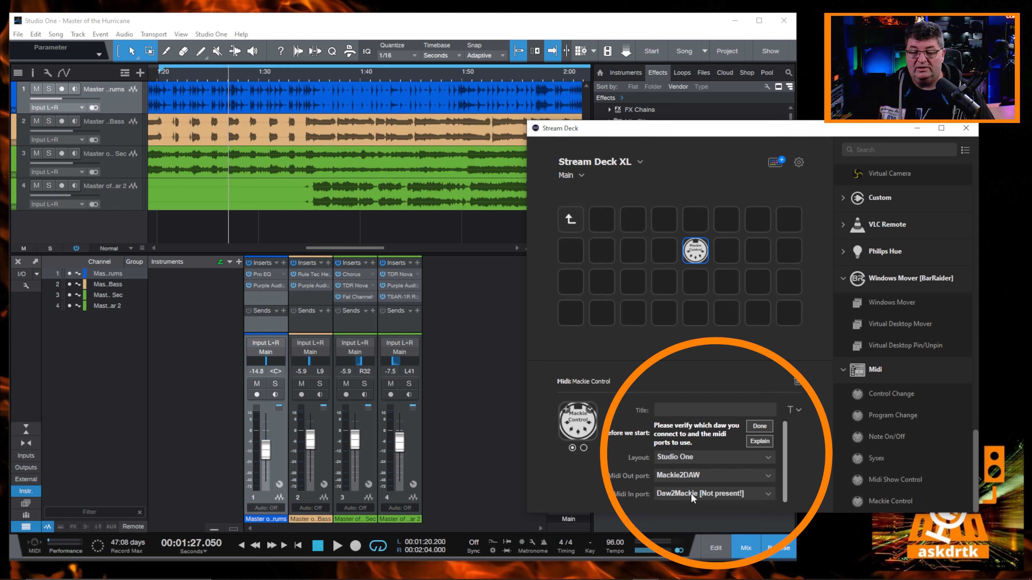
left_click(694, 493)
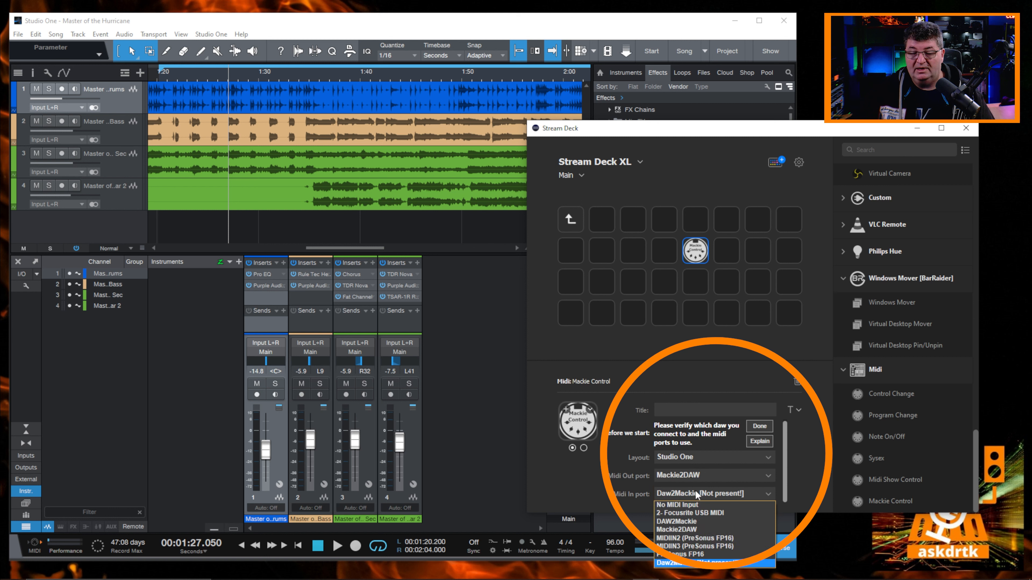
left_click(691, 523)
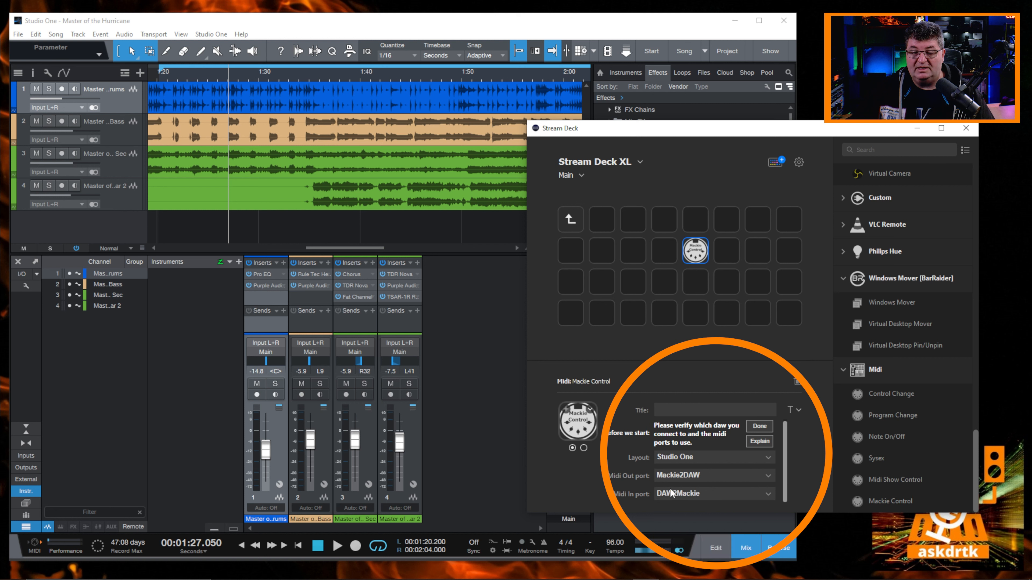
left_click(758, 425)
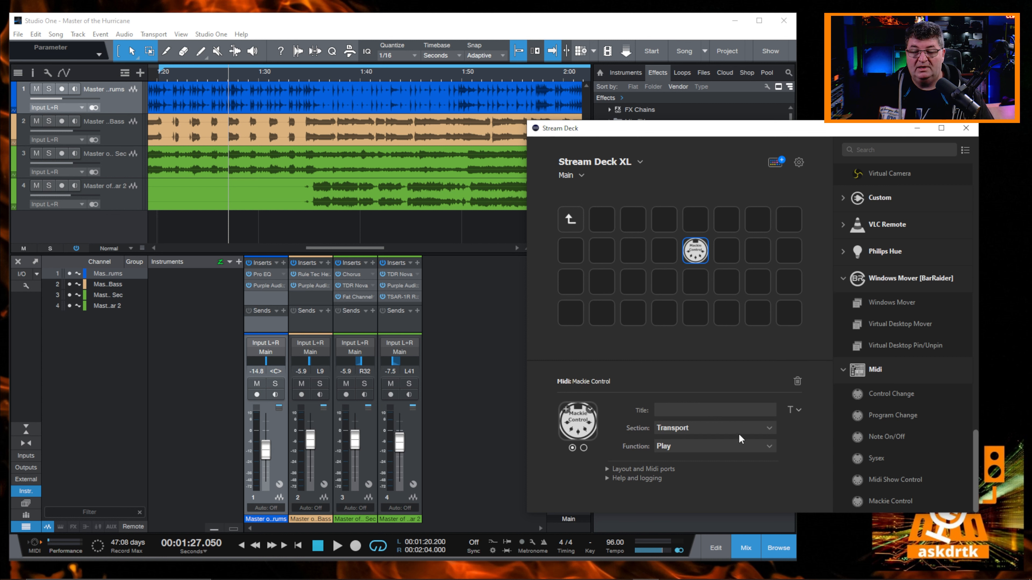
- Set the Mackie Control key's section to Transport and its function to Play
left_click(772, 428)
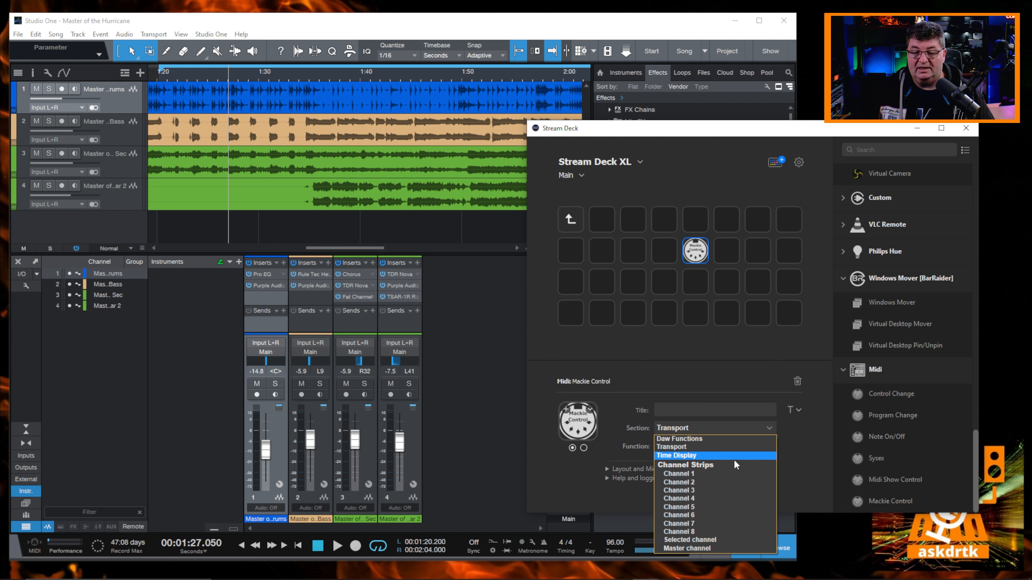
left_click(685, 447)
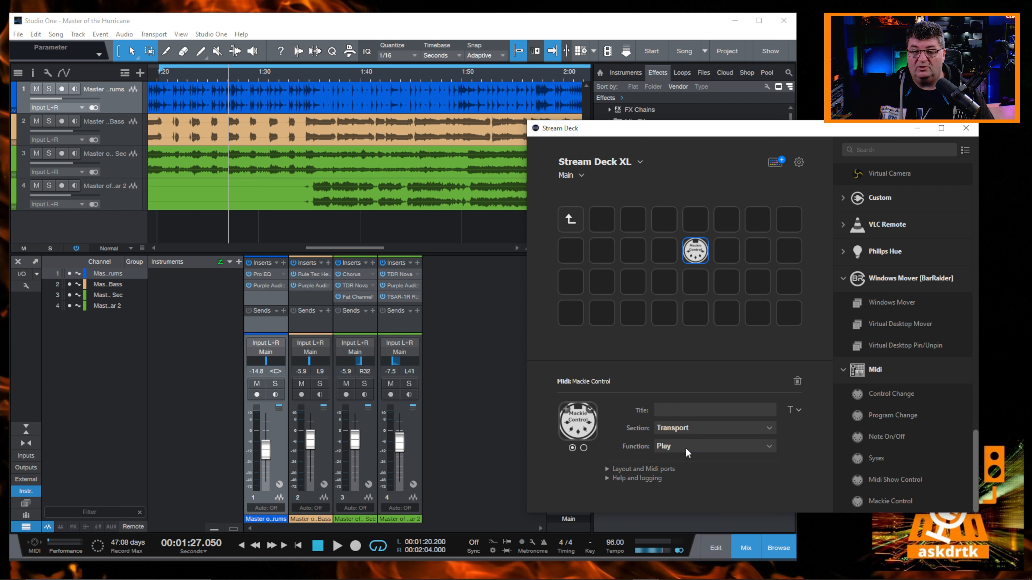
left_click(764, 449)
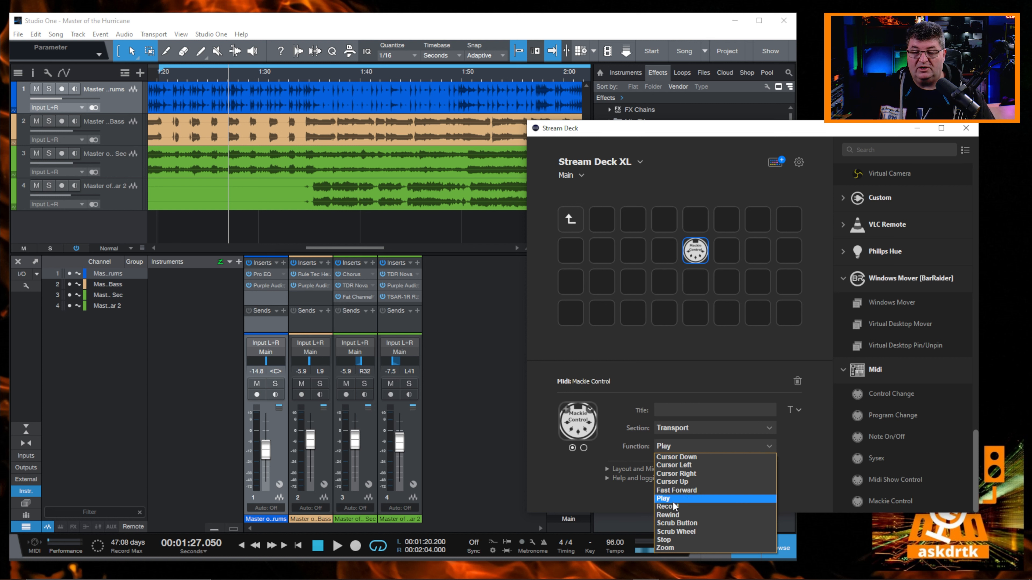
left_click(681, 498)
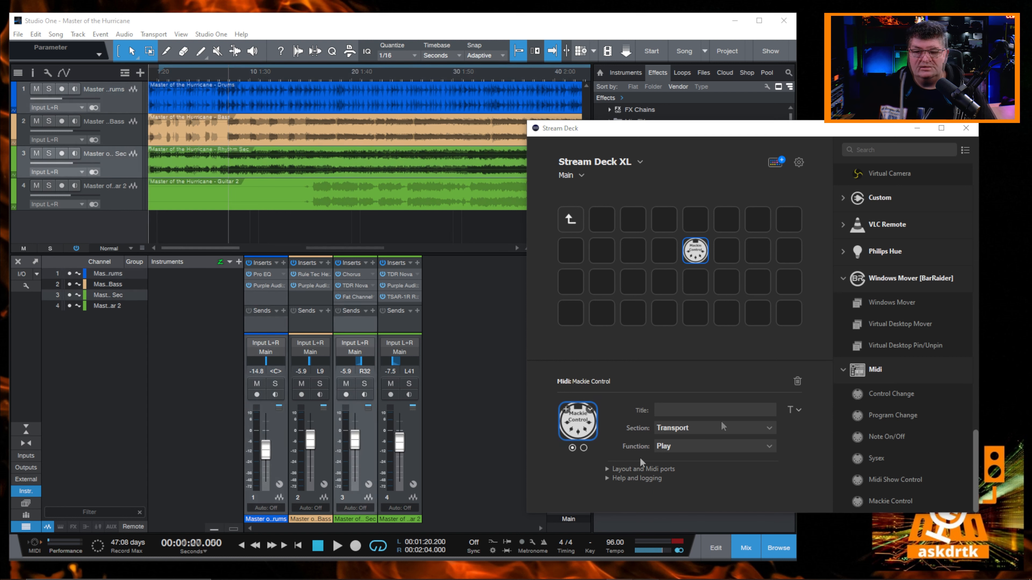
- Give the Play key the green circled play icon from the icon library and close the library
left_click(564, 409)
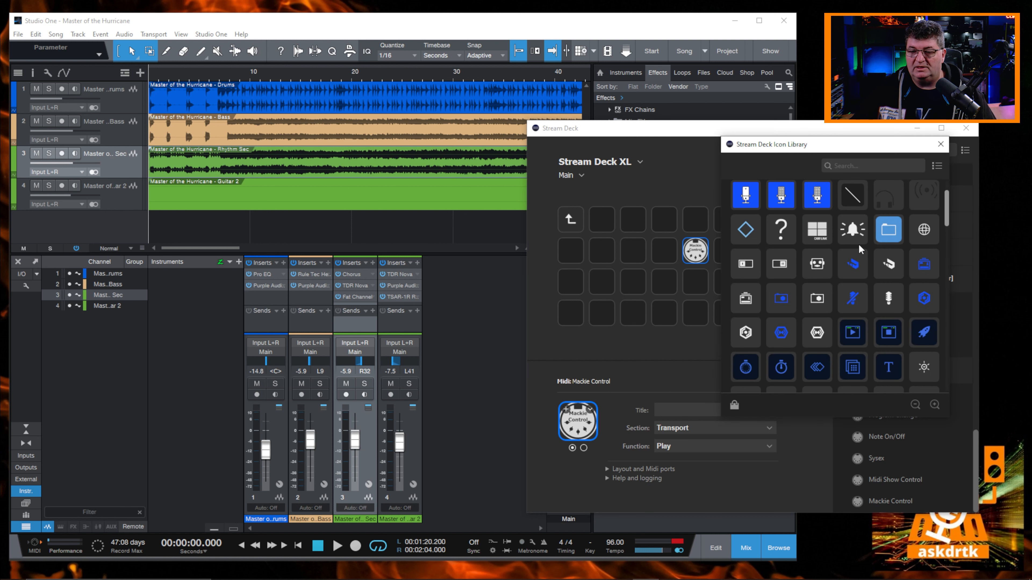
scroll(858, 243, "down", 10)
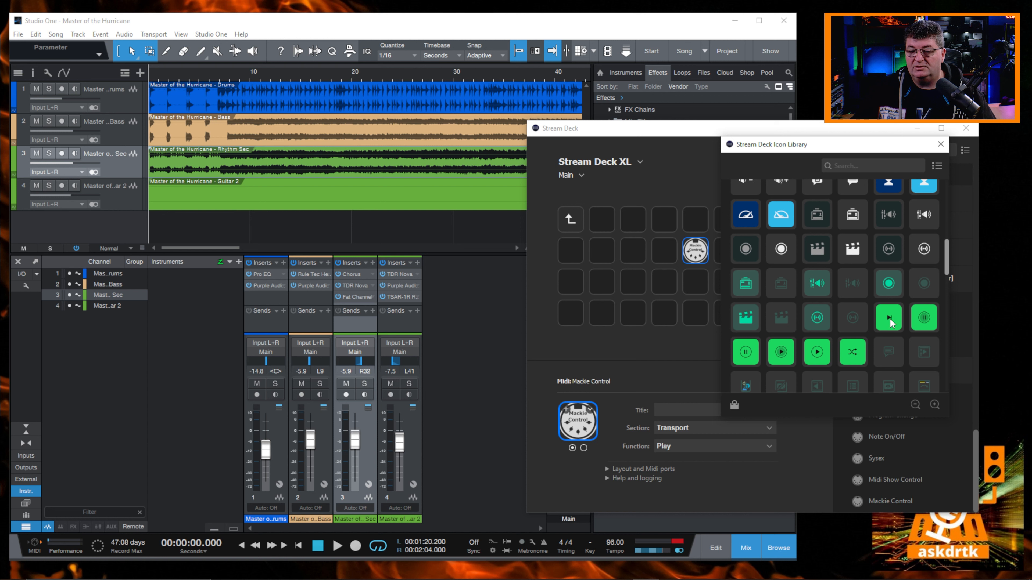
left_click(817, 352)
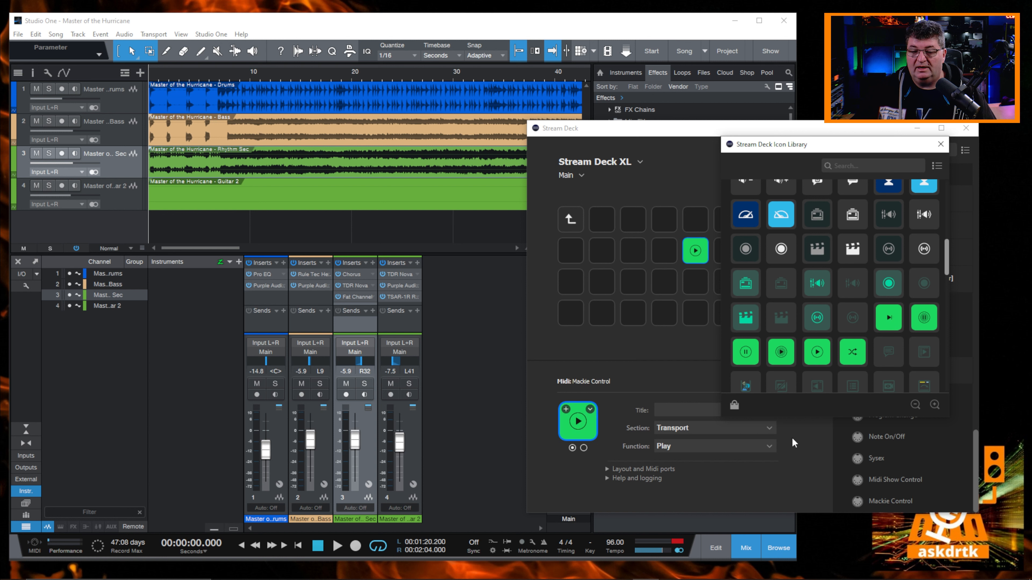
left_click(940, 144)
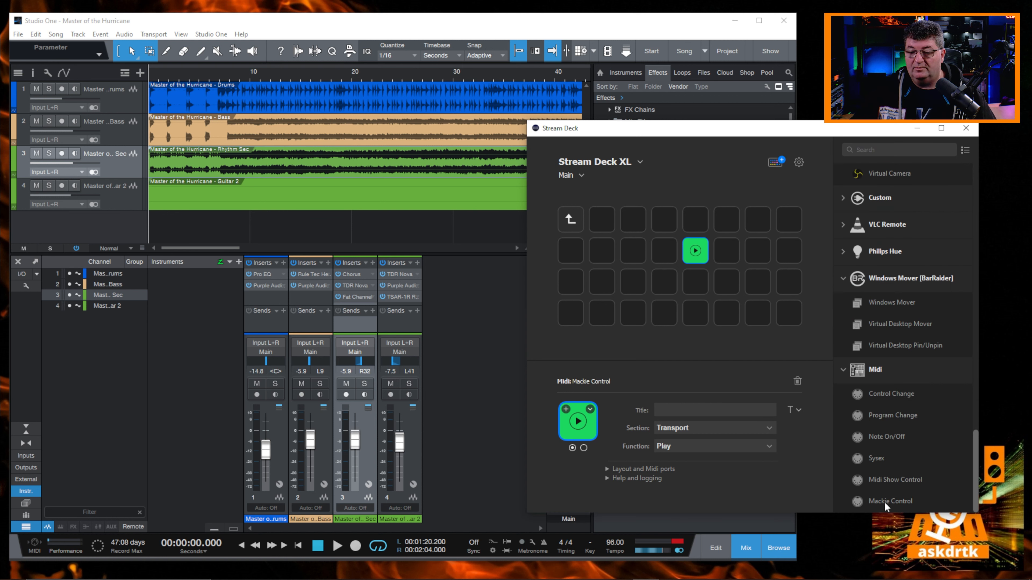
- Assign the Mackie Control action to the fifth key of the third row and set its Transport function to Stop
left_click_drag(884, 502, 695, 281)
left_click(715, 446)
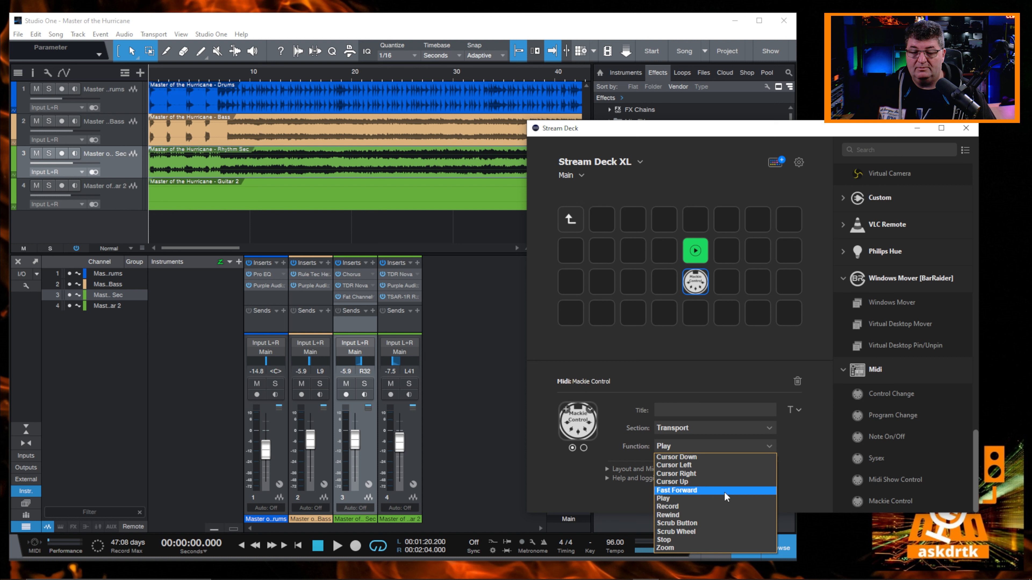
left_click(693, 537)
- Give the Stop key the white framed stop-square icon from the icon library and close the library
left_click(567, 404)
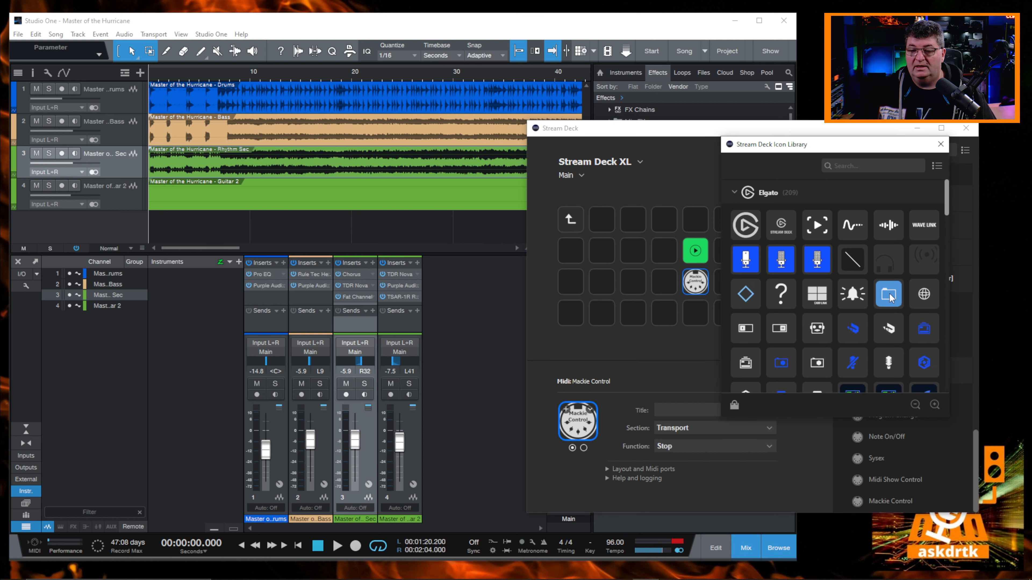
scroll(885, 296, "down", 10)
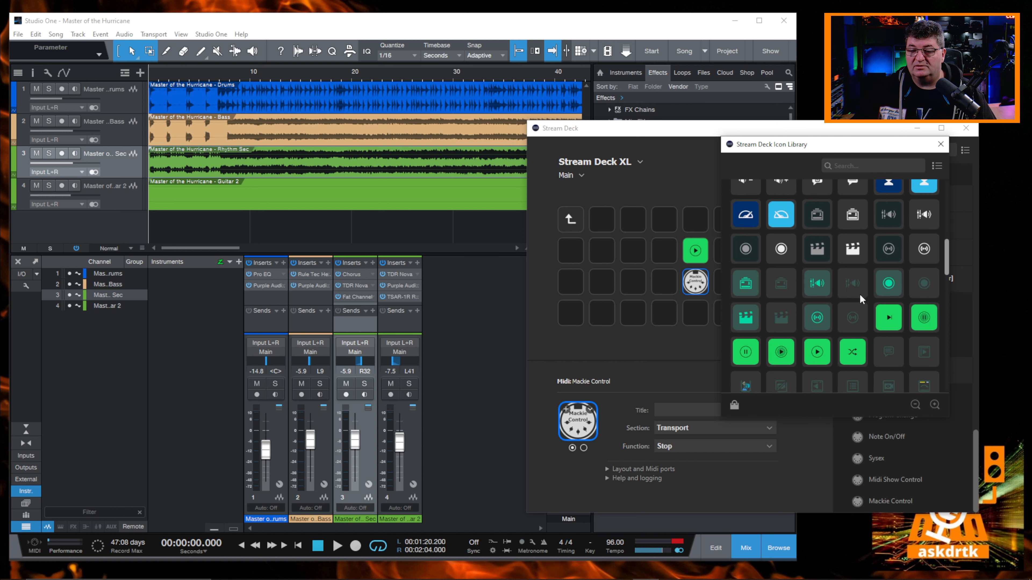
scroll(859, 294, "down", 2)
scroll(859, 294, "down", 1)
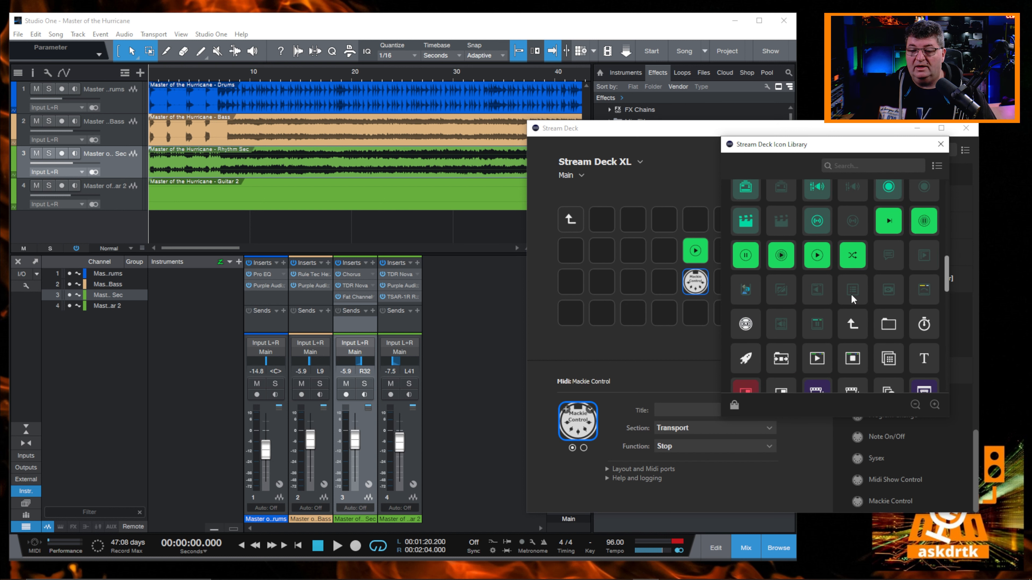
scroll(865, 320, "up", 1)
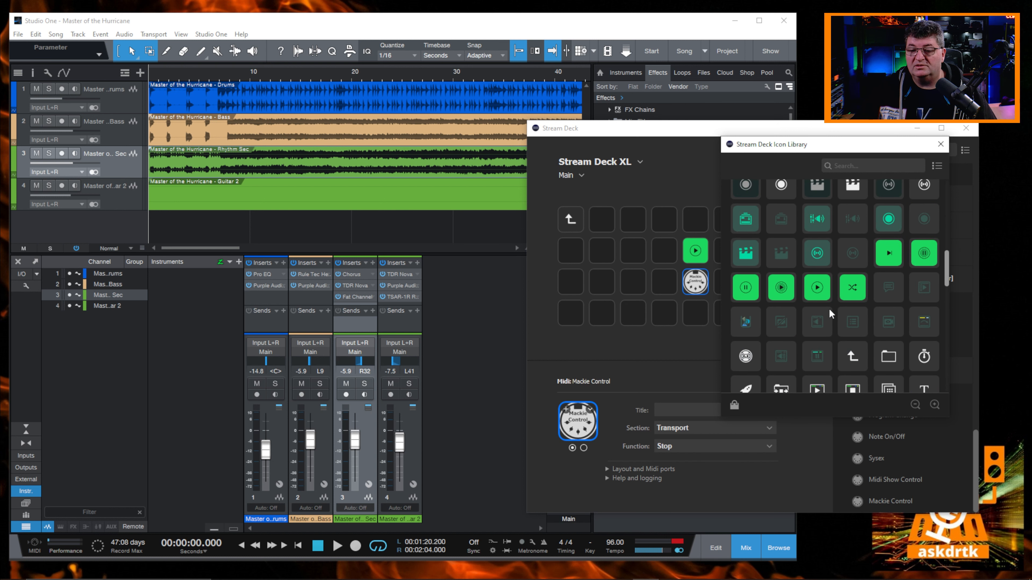
scroll(830, 307, "up", 2)
scroll(830, 307, "up", 1)
scroll(830, 307, "down", 5)
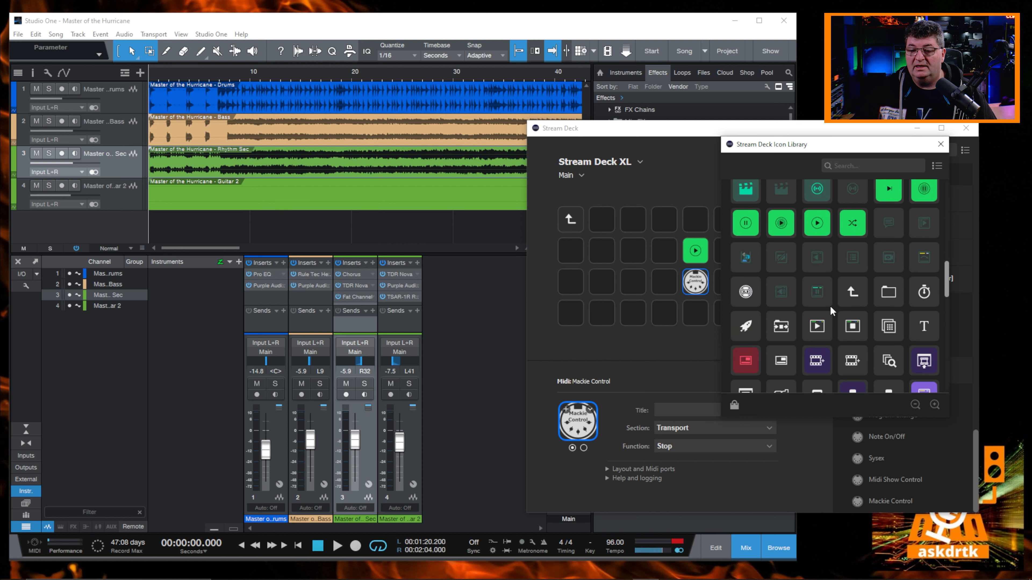
scroll(831, 306, "down", 1)
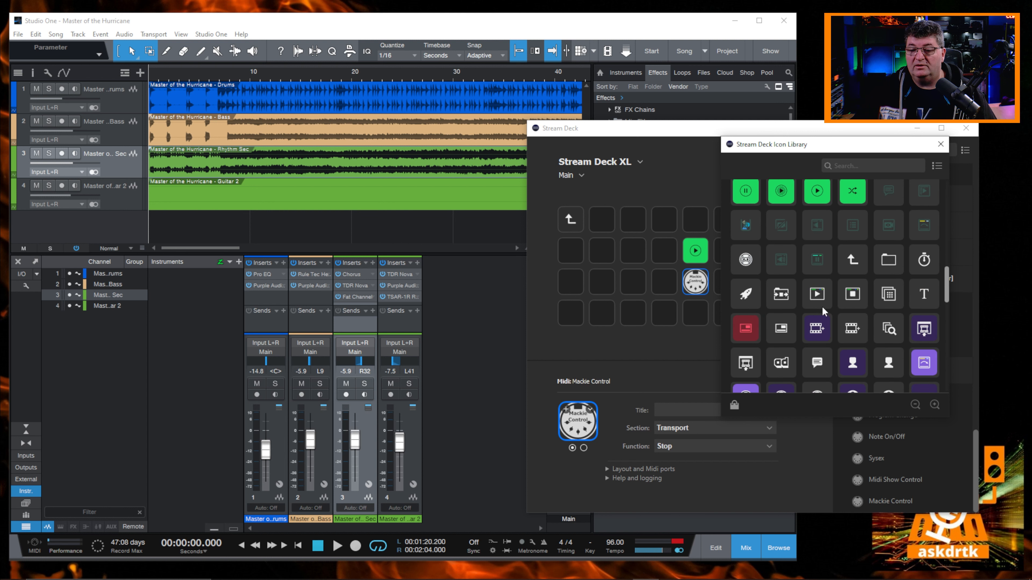
left_click(857, 296)
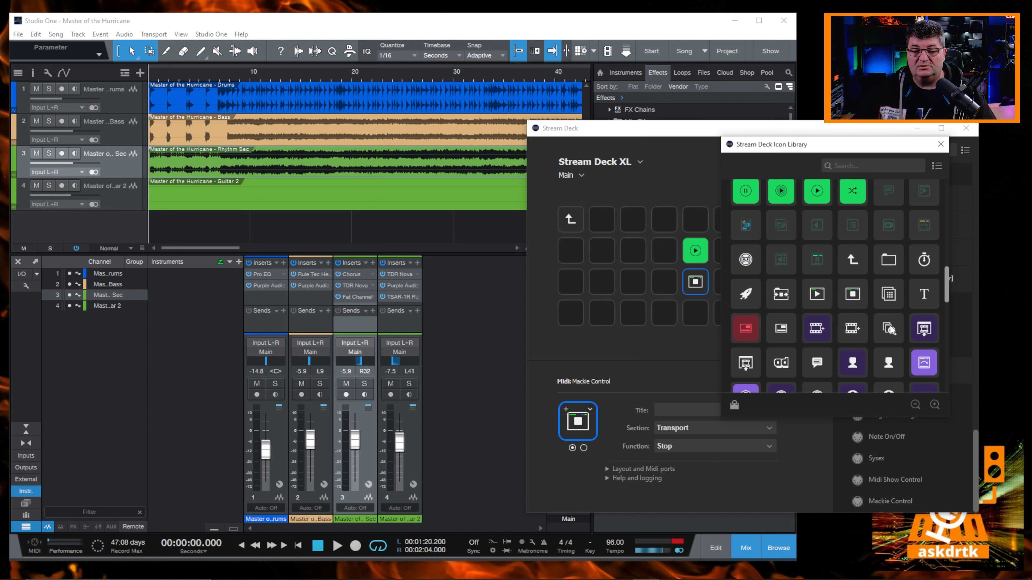
left_click(940, 147)
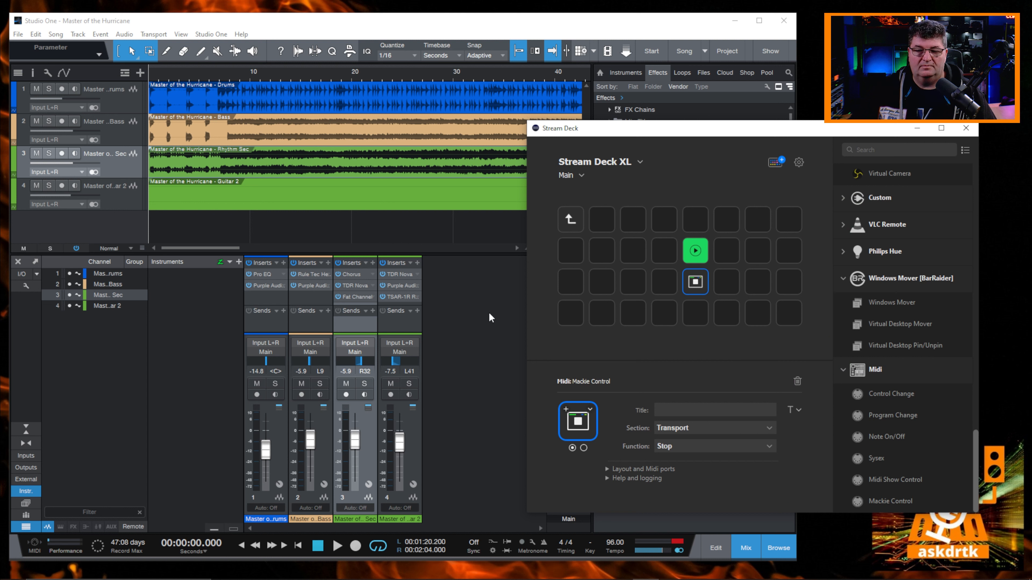
- Start and stop the song's playback to test the transport control
key("space")
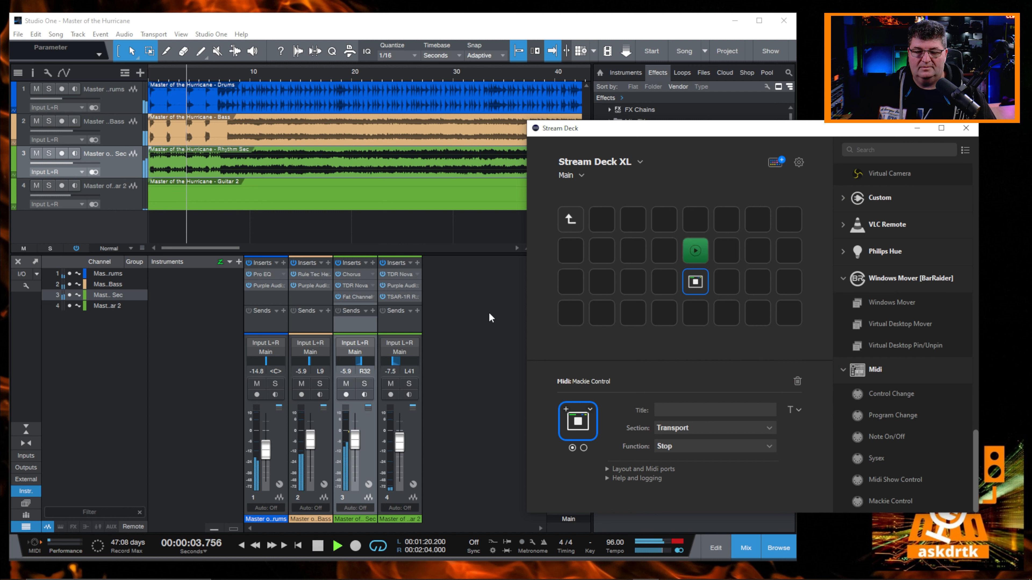
key("space")
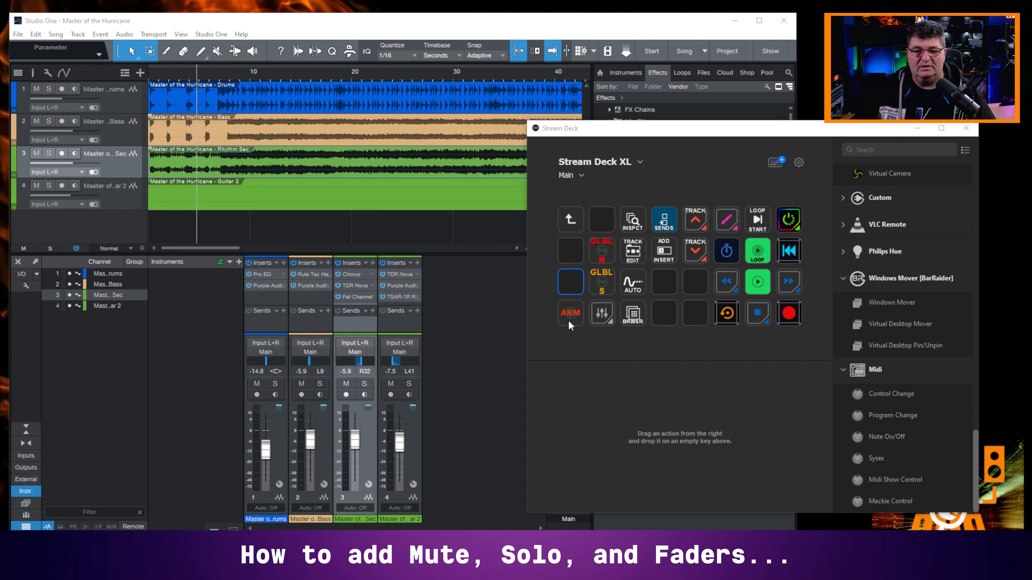
- Assign Mackie Control to the first key of the second row, with section Selected channel and function Mute
left_click(573, 255)
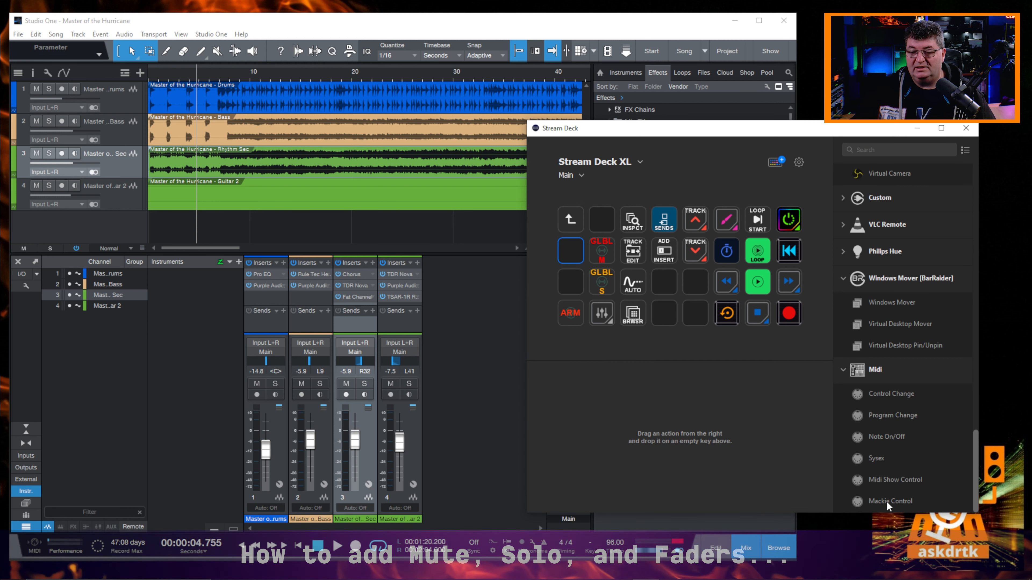
left_click_drag(886, 502, 571, 250)
left_click(755, 428)
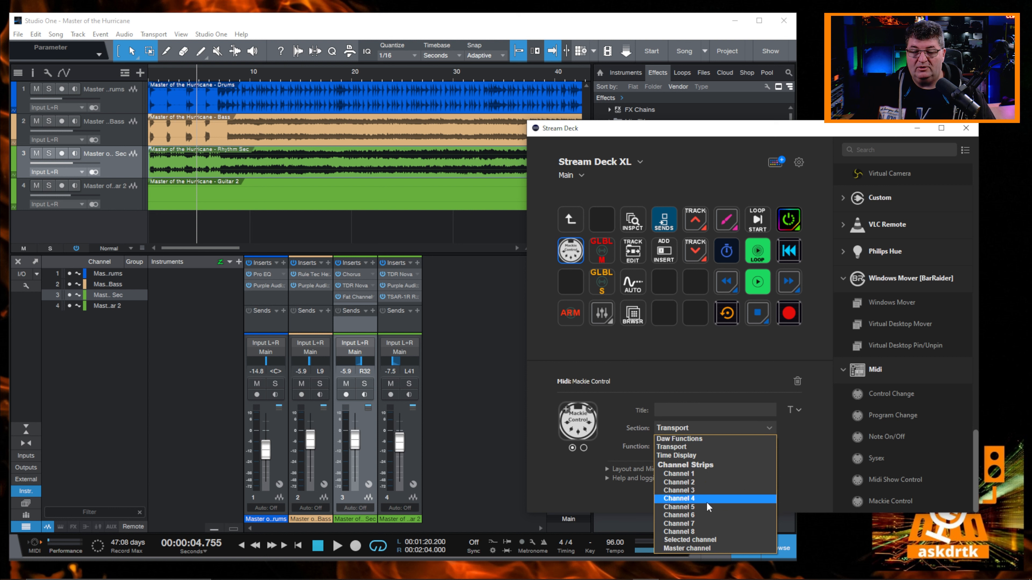
left_click(710, 540)
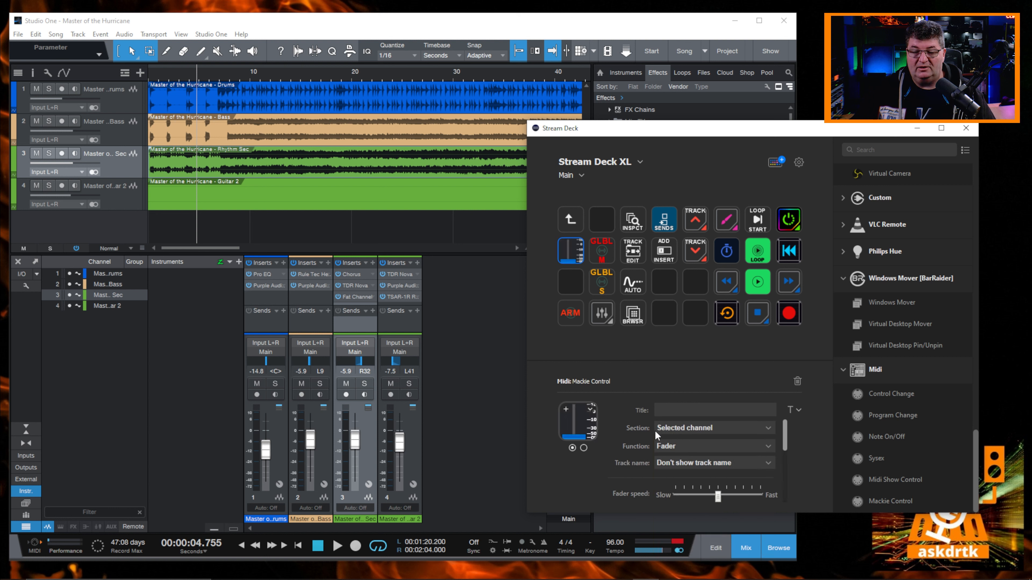
left_click(768, 447)
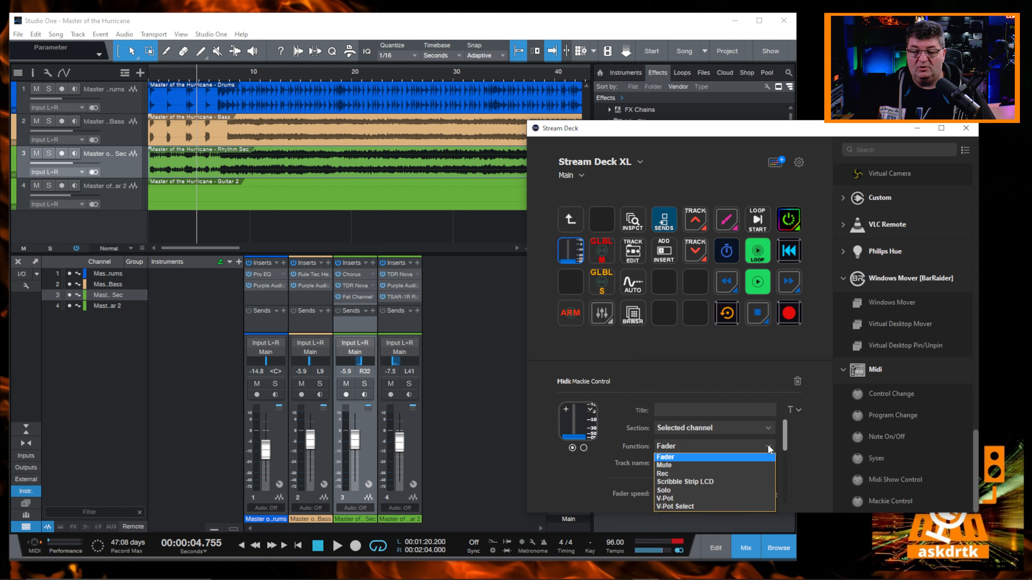
left_click(671, 466)
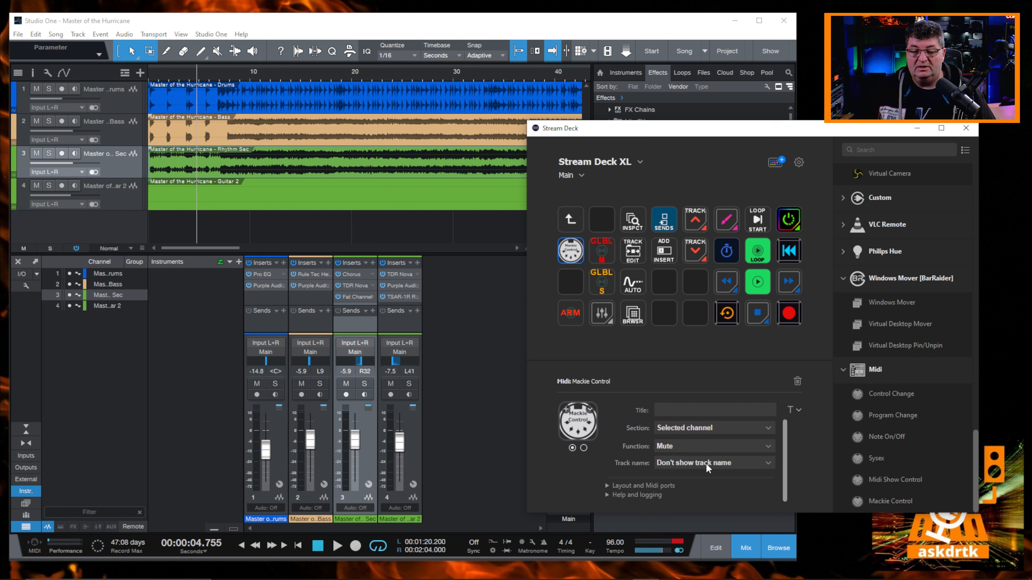
- Try the track name option "Show upper row from the LCD strip" on the Mute key and return it to "Don't show track name"
left_click(769, 463)
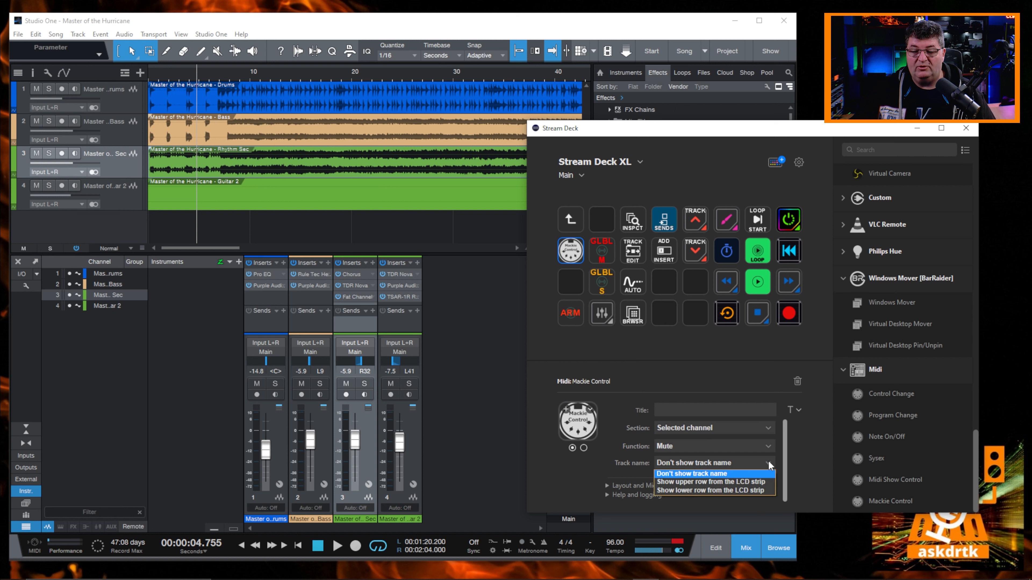
left_click(747, 482)
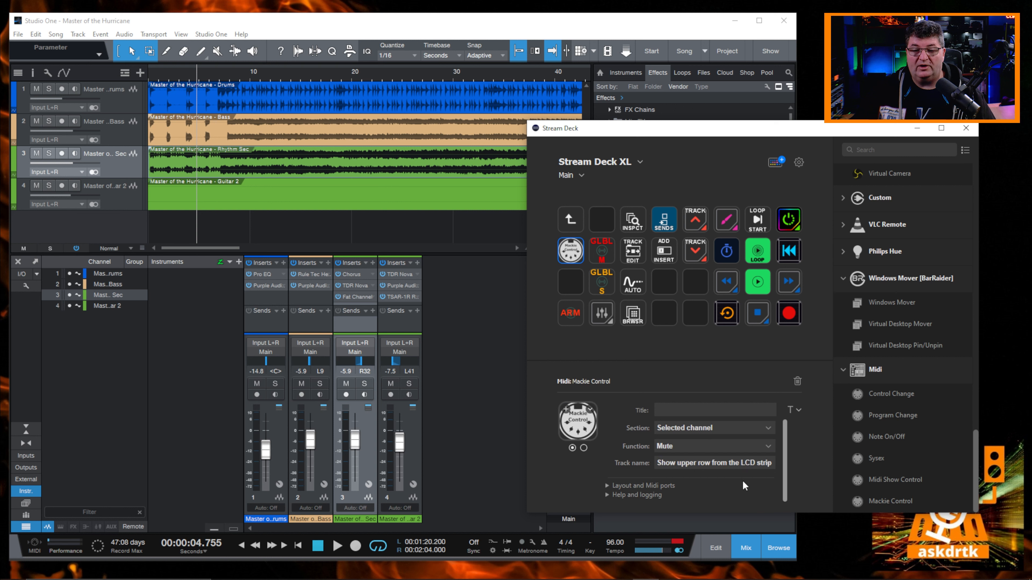
left_click(768, 463)
left_click(680, 473)
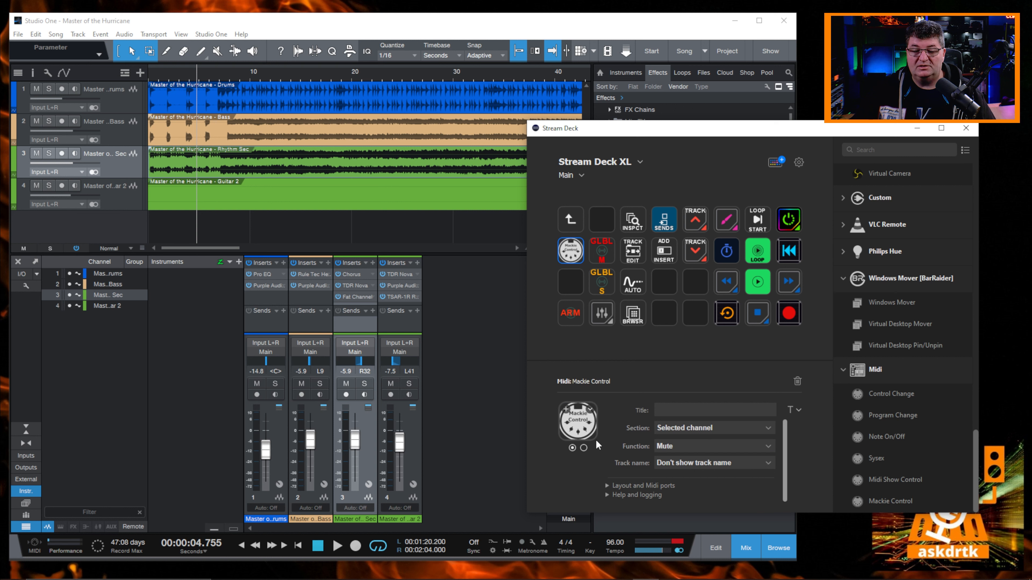
- Give the Mute key the dimmed green record-circle icon from the icon library and close the library
left_click(566, 412)
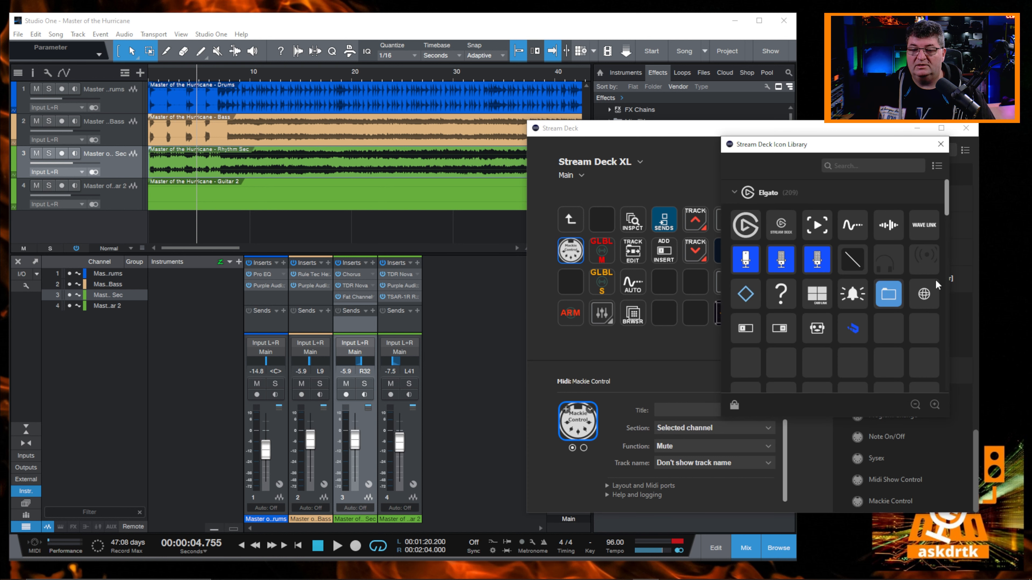
scroll(837, 292, "down", 3)
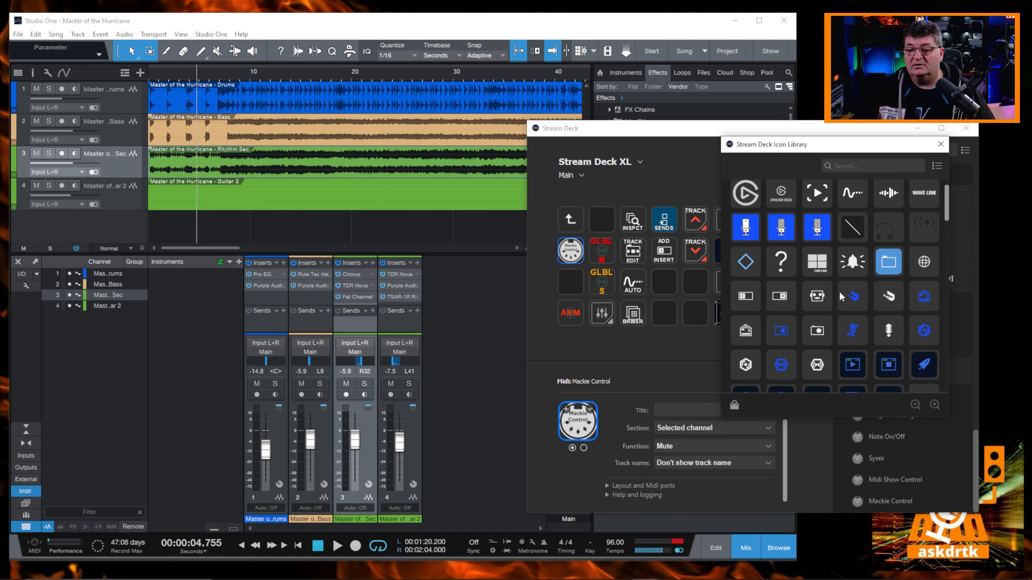
scroll(835, 292, "down", 5)
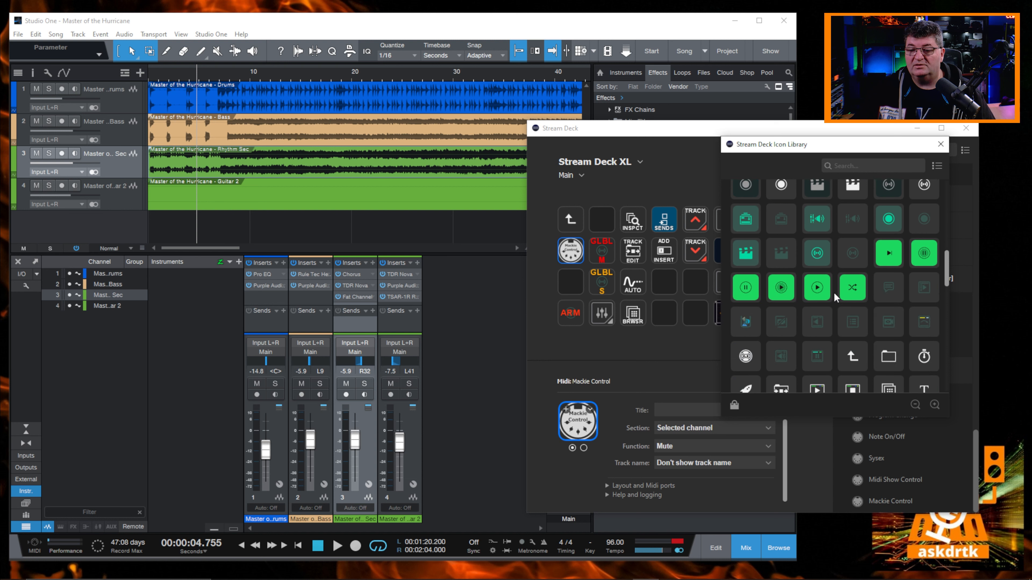
scroll(833, 292, "down", 10)
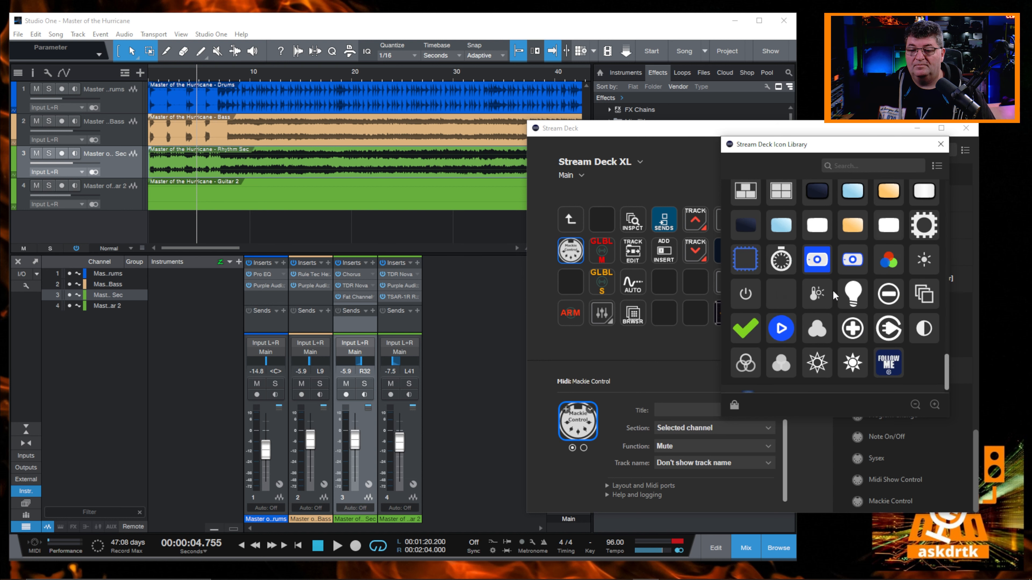
scroll(832, 290, "up", 10)
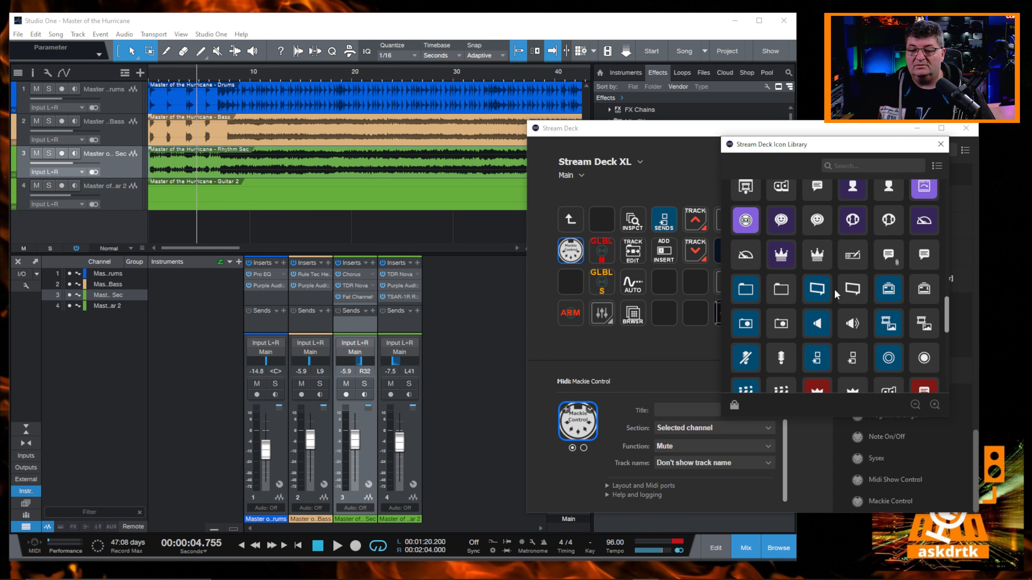
scroll(834, 288, "up", 3)
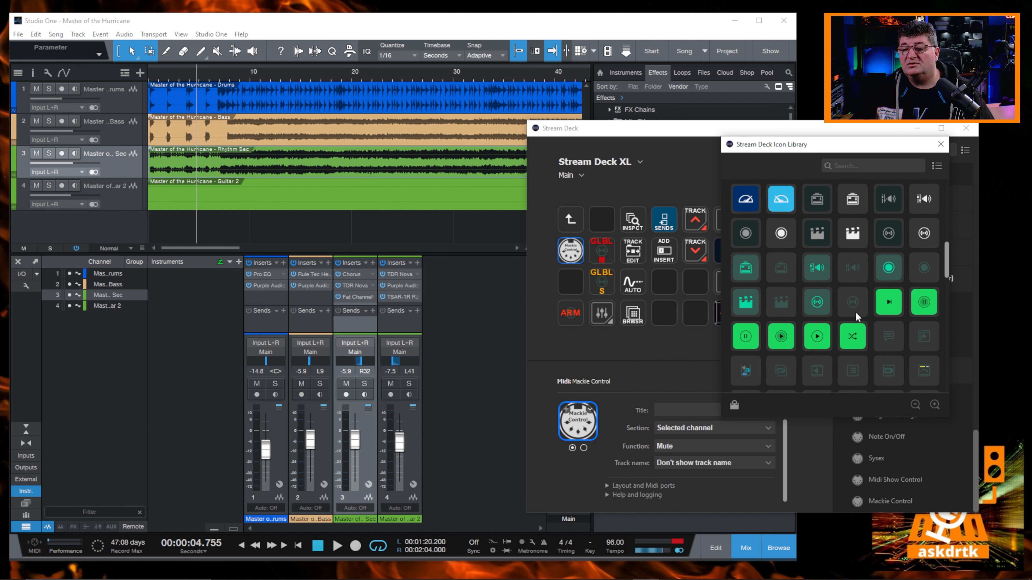
left_click_drag(924, 271, 568, 419)
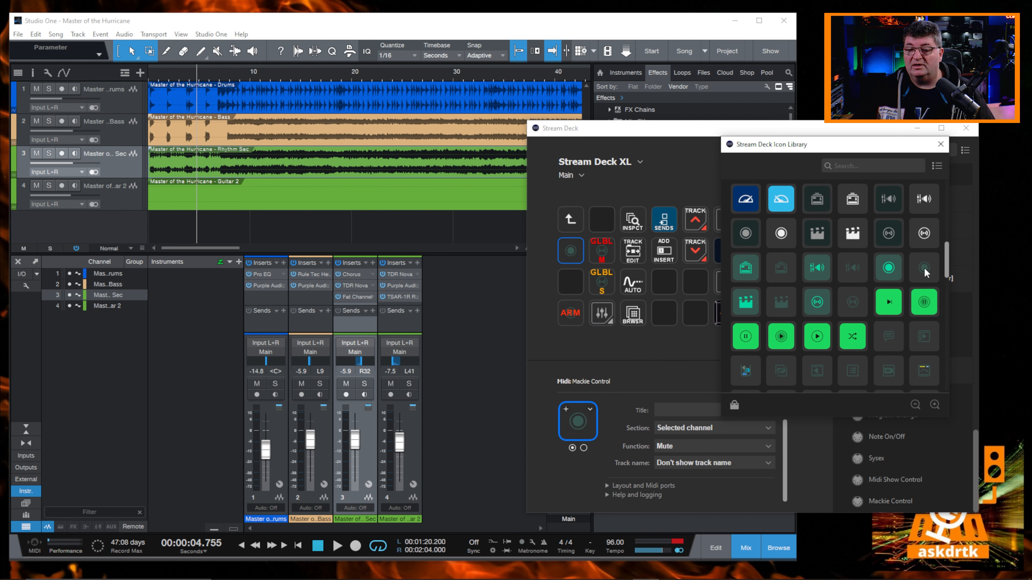
left_click(940, 145)
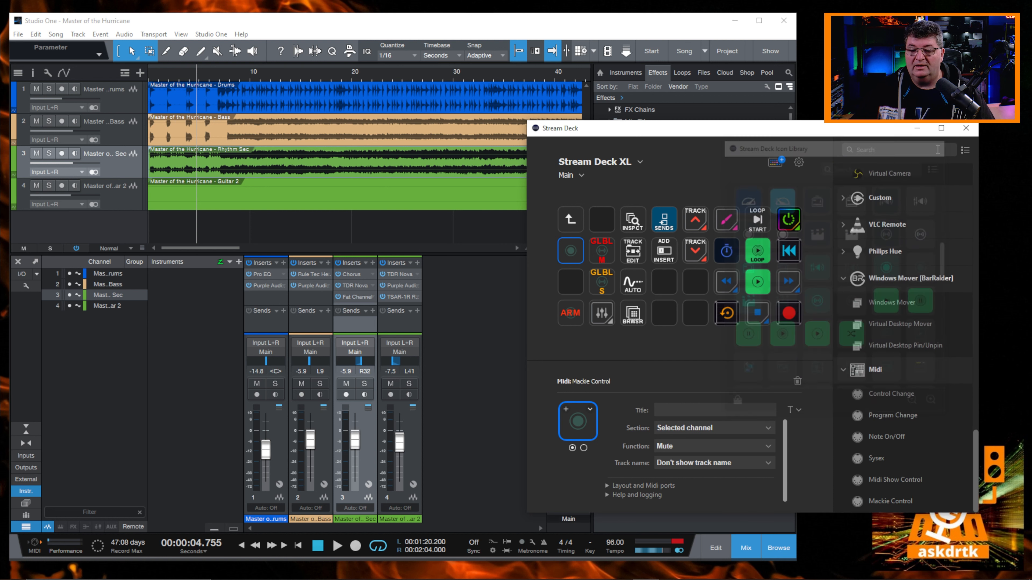
- Title the Mute key "M" and set the title's font size to 18 pt
left_click(675, 409)
type("M")
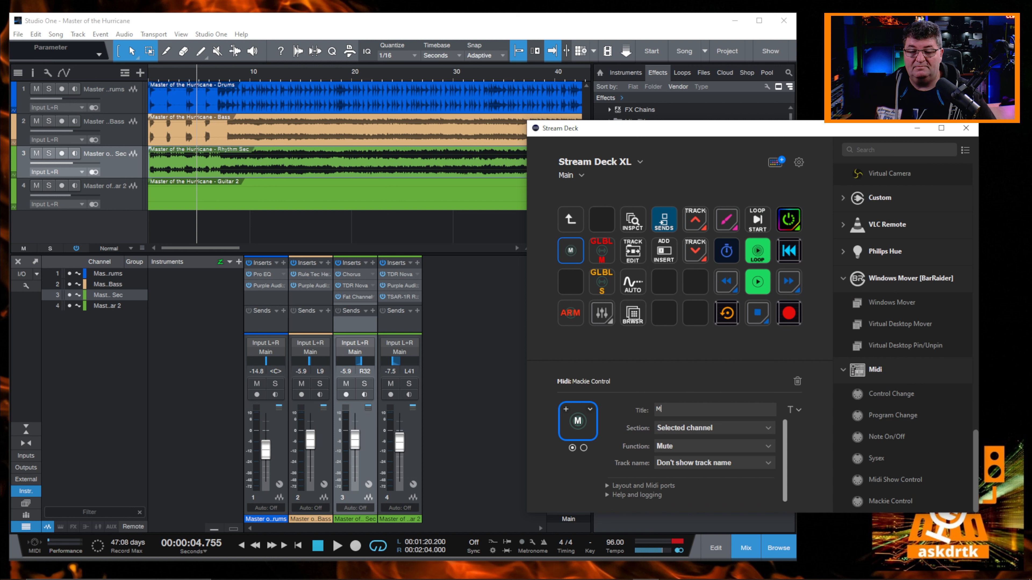
left_click(798, 411)
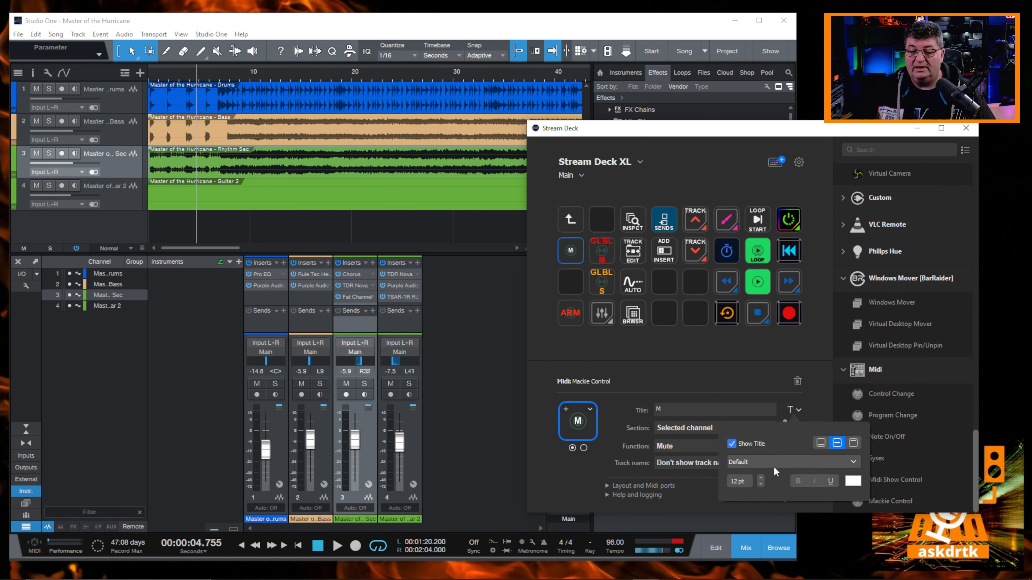
left_click(761, 480)
left_click(760, 481)
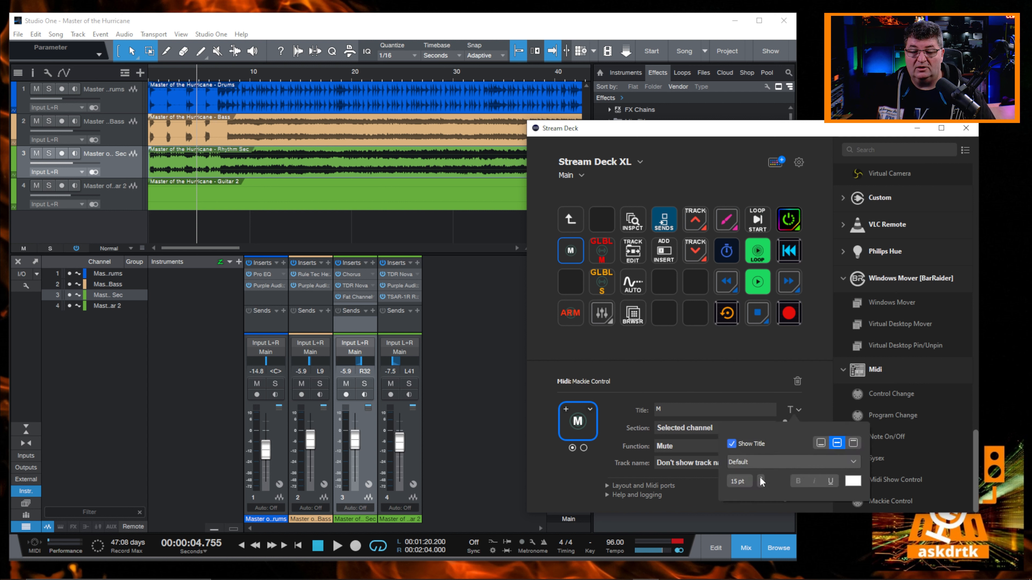
left_click(761, 480)
left_click(761, 481)
left_click(761, 480)
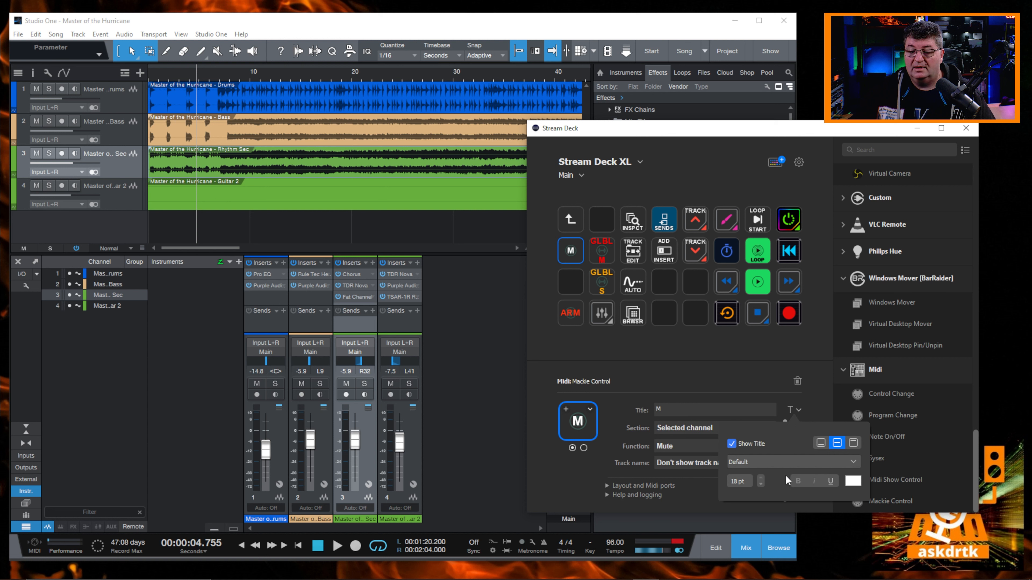
- Set the Mute key's title colour to bright red #ff0000
left_click(852, 482)
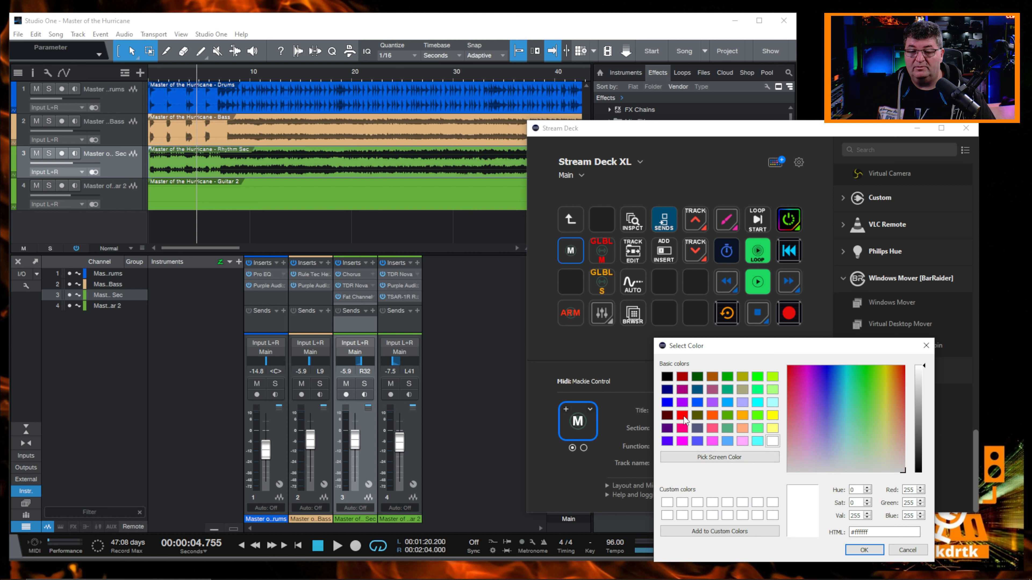
left_click(683, 377)
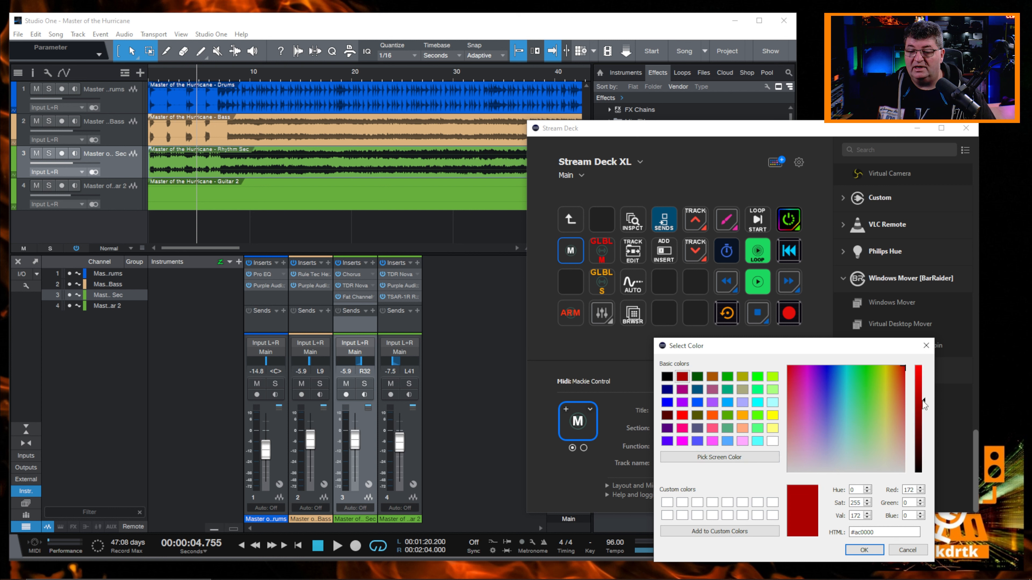
left_click_drag(925, 401, 925, 366)
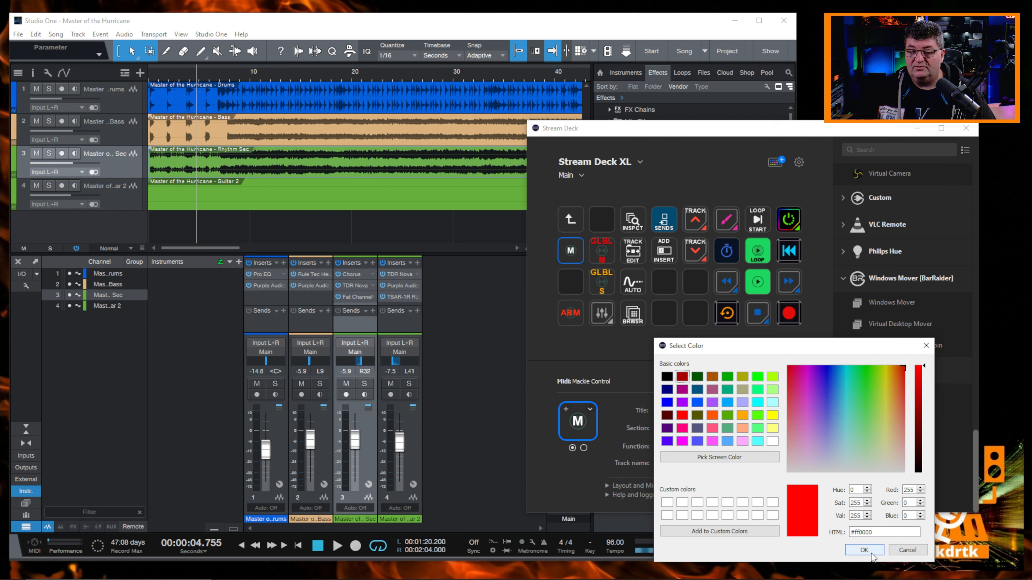
left_click(864, 549)
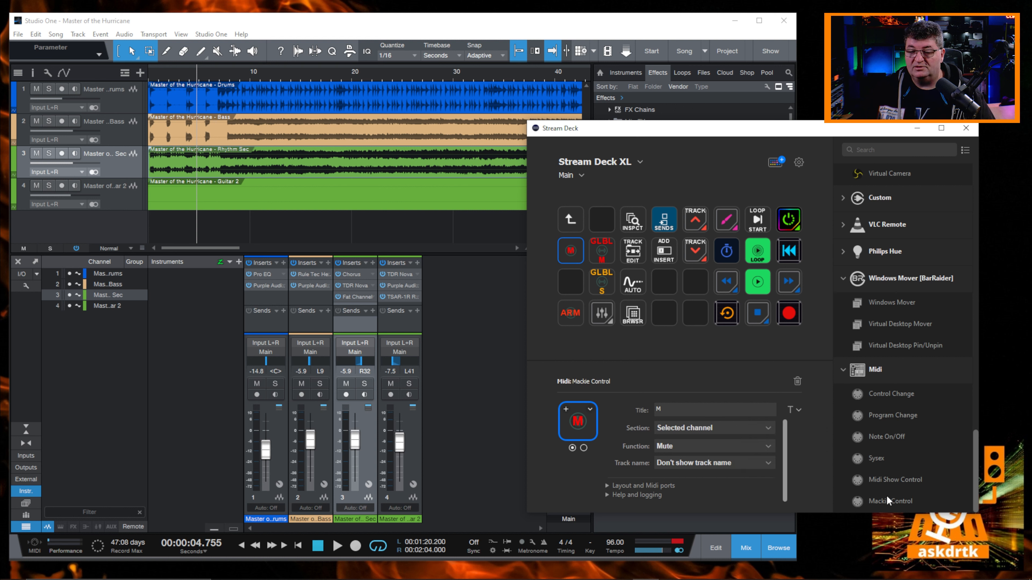
- Assign Mackie Control to the first key of the third row, with section Selected channel and function Solo
left_click_drag(889, 504, 573, 283)
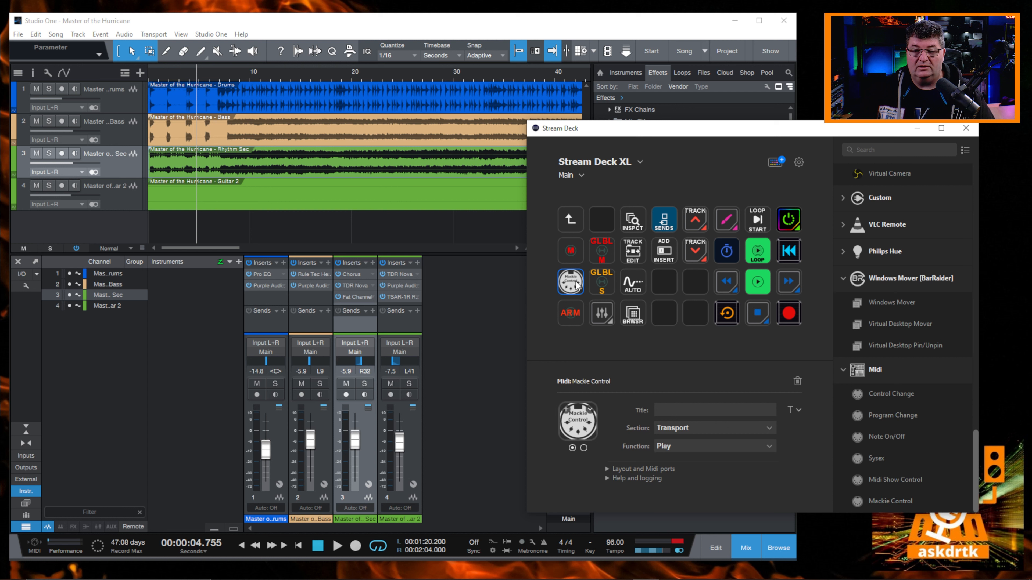
left_click(763, 430)
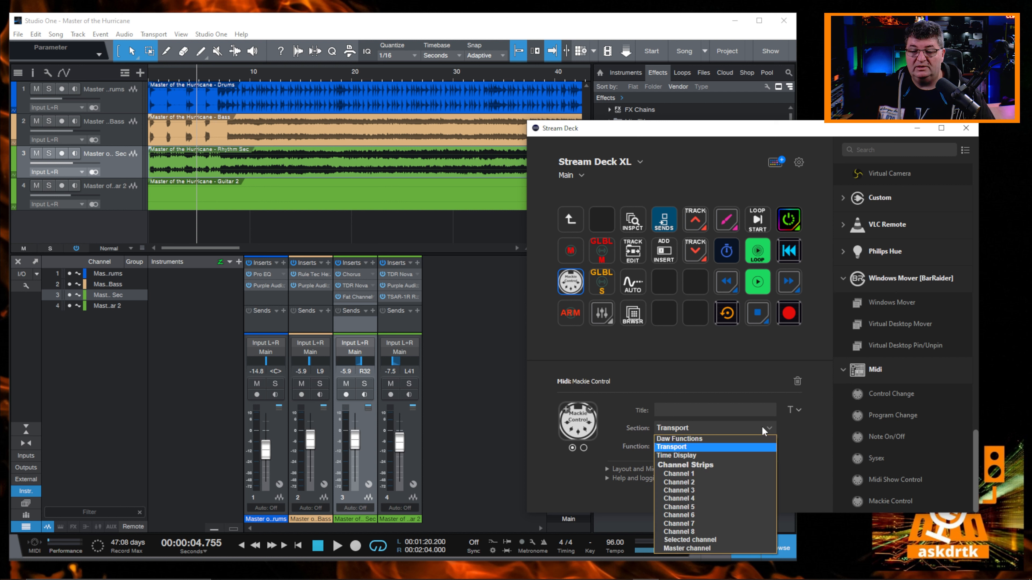
left_click(712, 540)
left_click(775, 445)
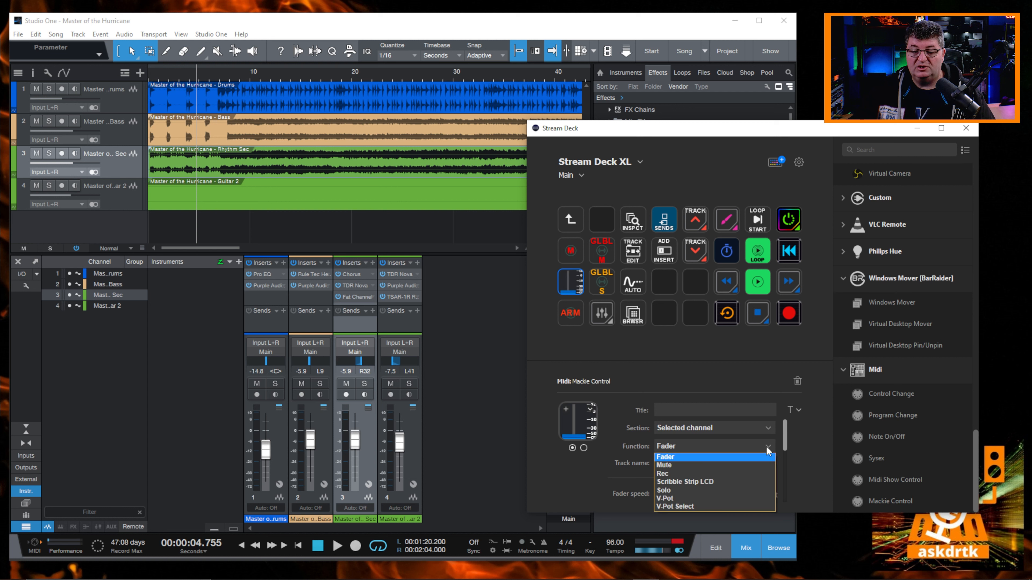
left_click(676, 489)
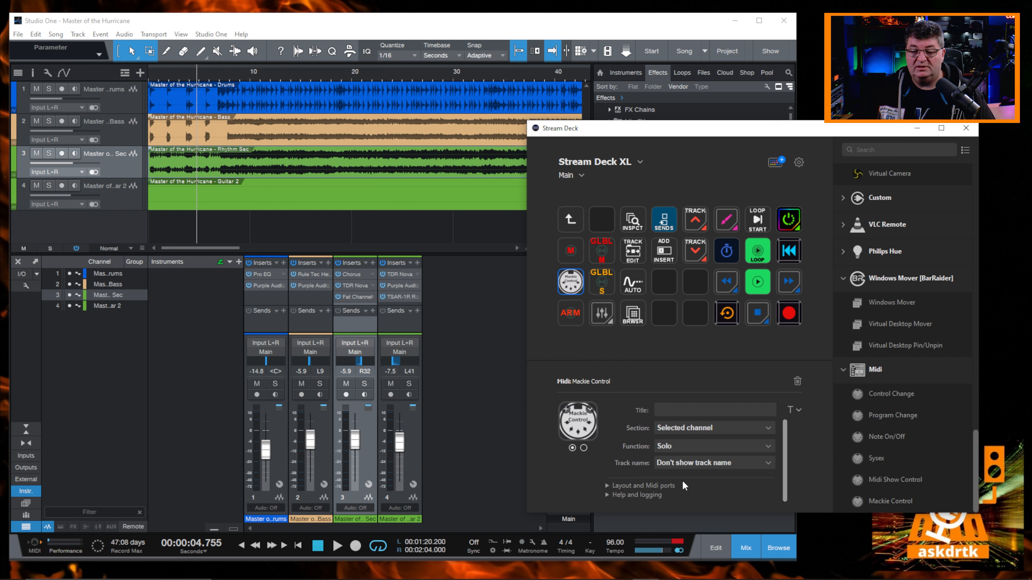
- Give the Solo key the dimmed green record-circle icon from the icon library and close the library
left_click(566, 410)
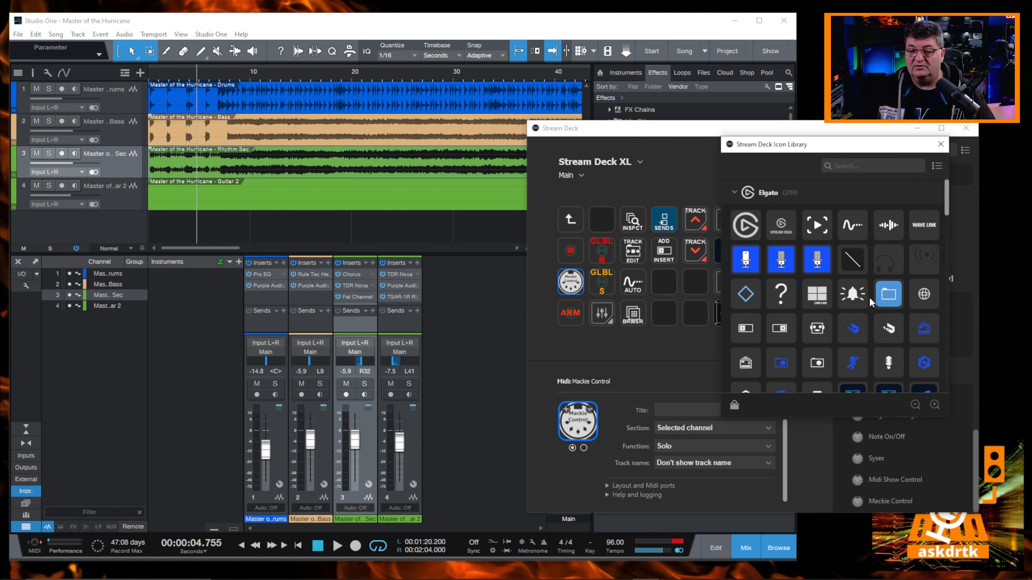
scroll(869, 297, "down", 10)
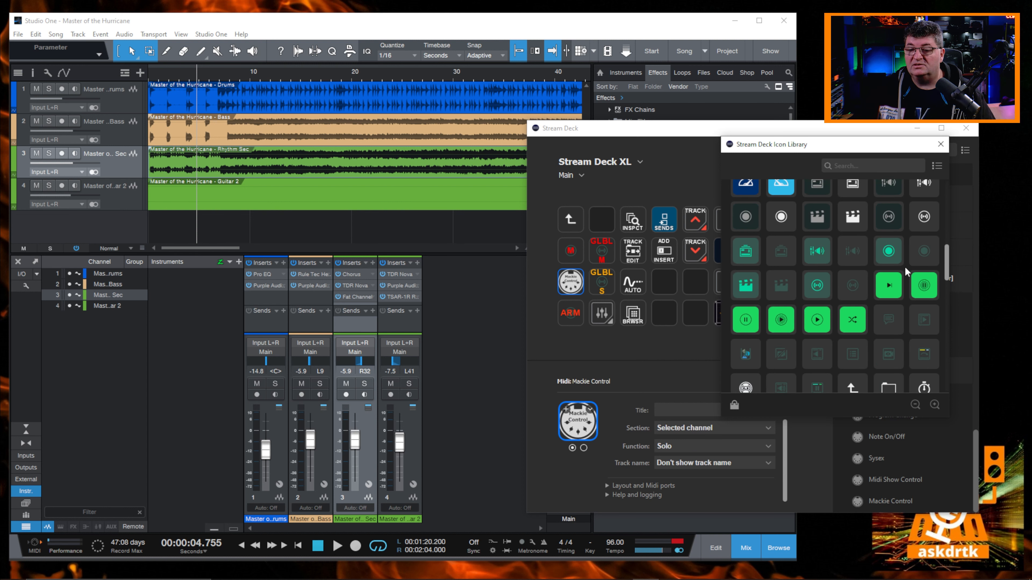
left_click(923, 253)
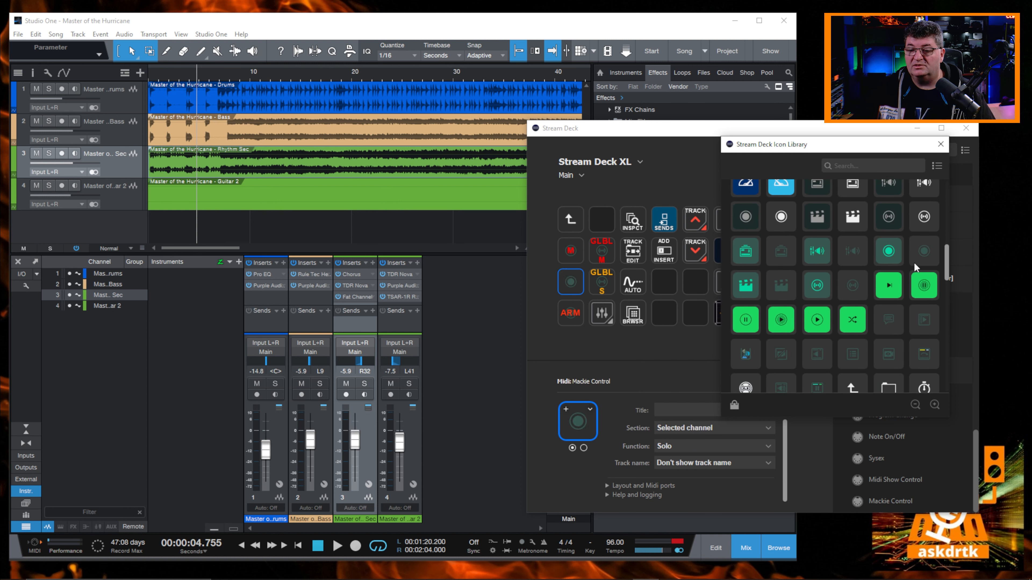
left_click(940, 145)
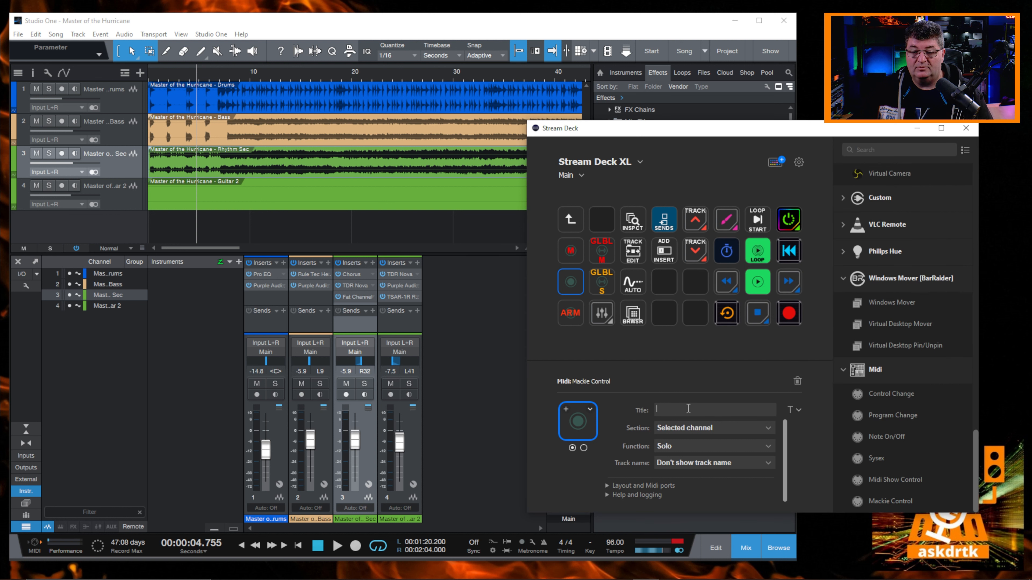
- Title the Solo key "S" and set the title's font size to 18 pt
type("S")
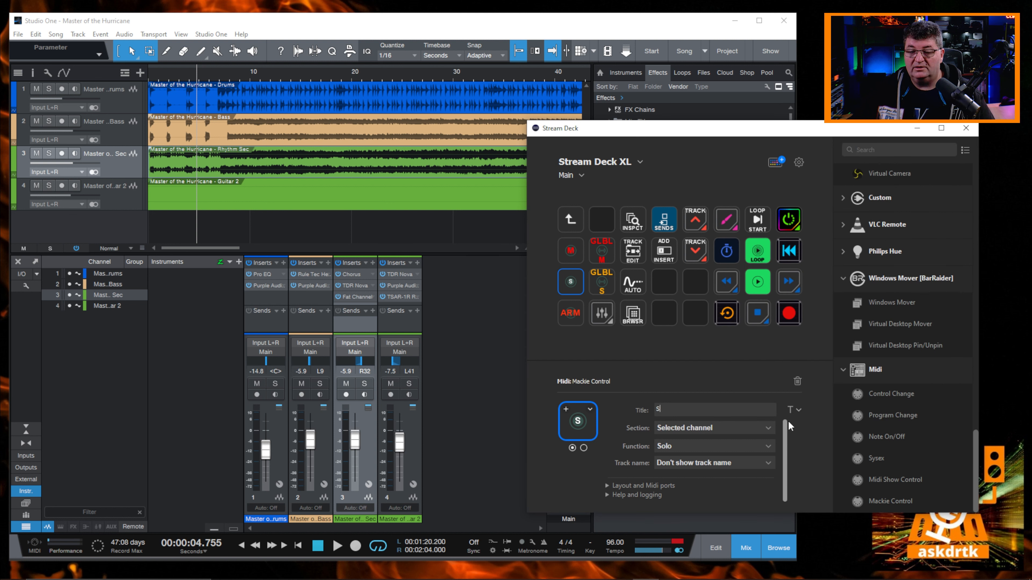
left_click(792, 409)
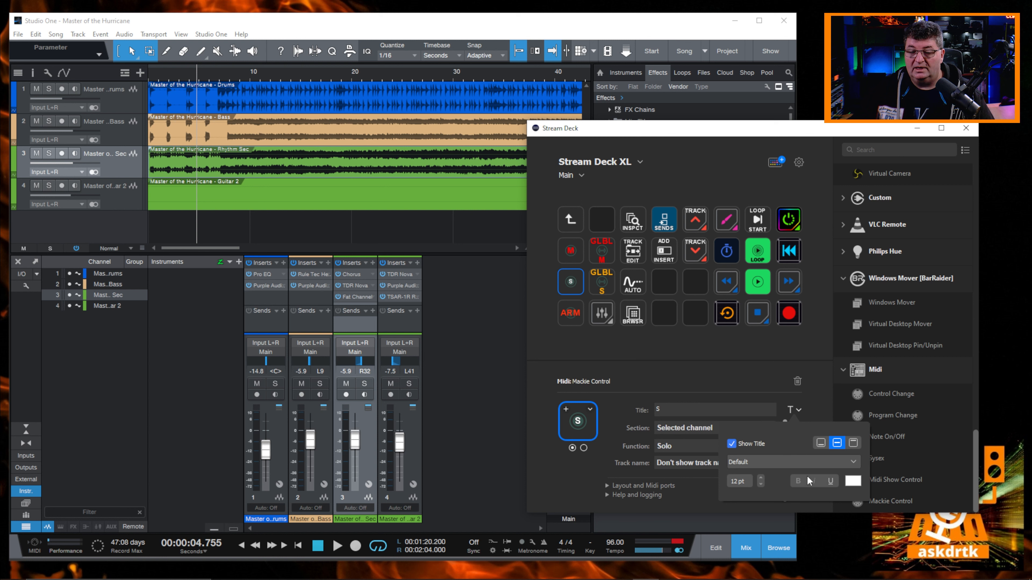
left_click(761, 480)
left_click(761, 480)
left_click(762, 480)
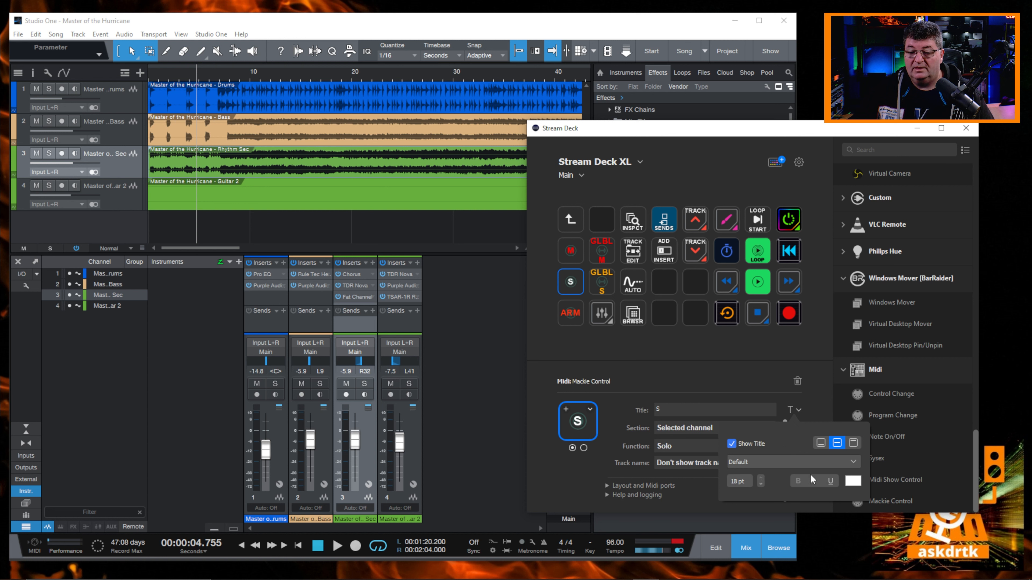
- Set the Solo key's title colour to orange #ffaa00
left_click(853, 481)
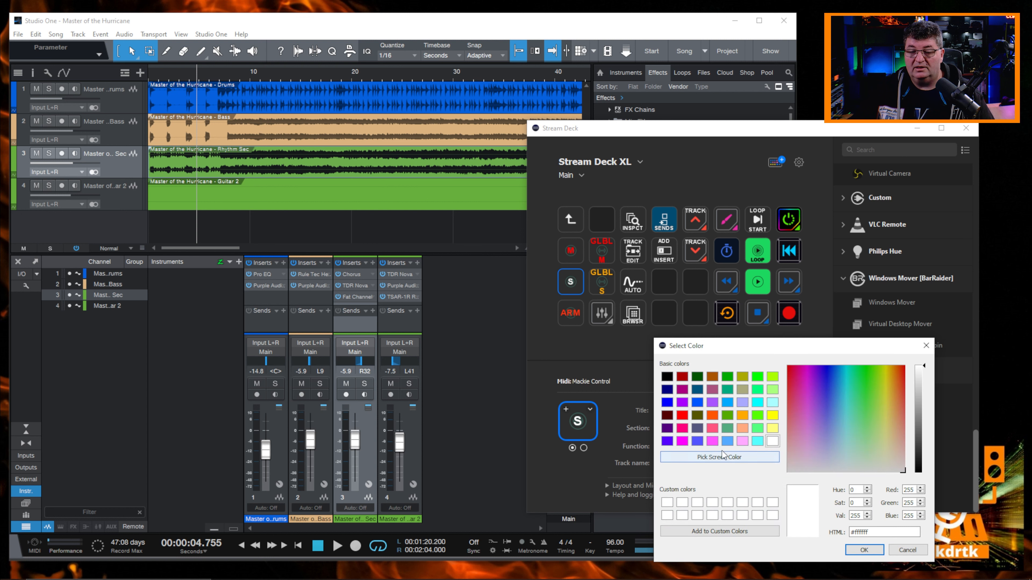
left_click(742, 414)
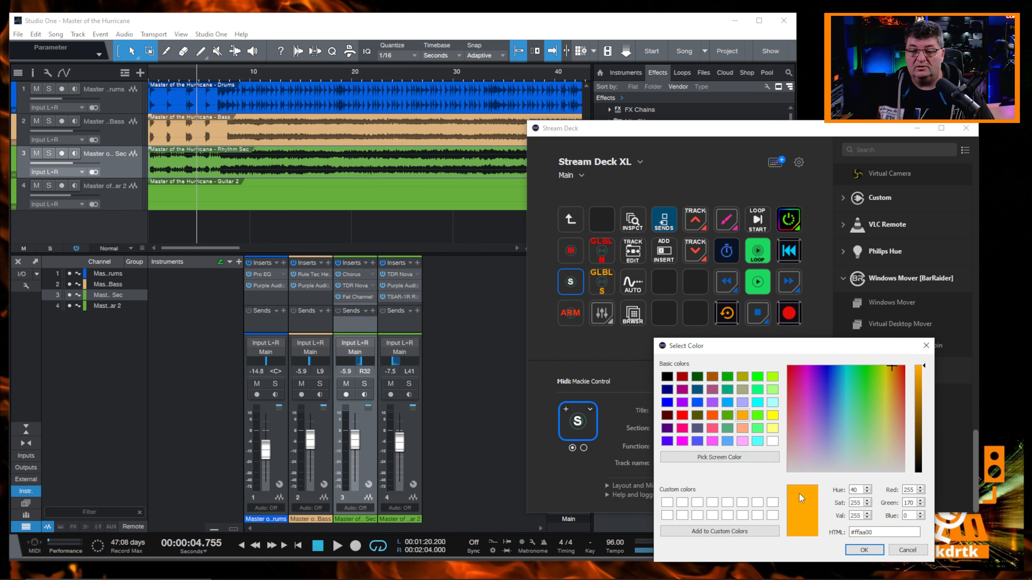
left_click(864, 550)
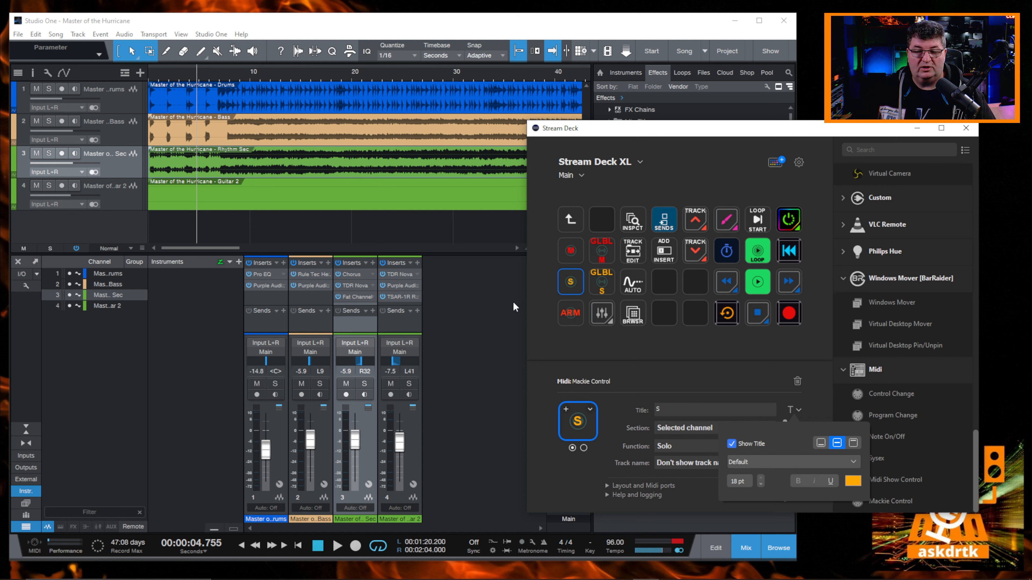
- Test the Solo and Mute keys by switching each on and off again for the selected Rhythm Sec track
key("s")
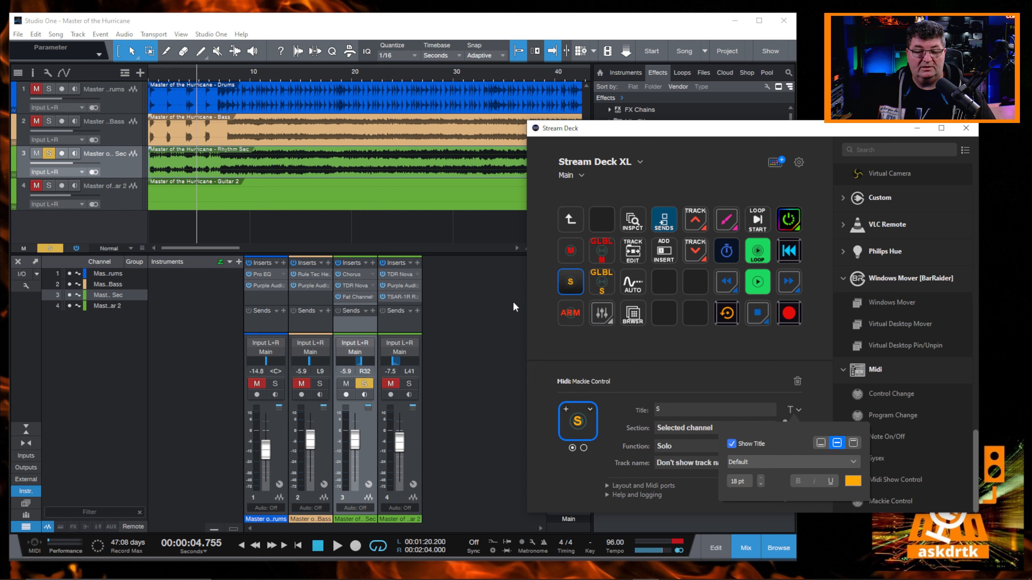
key("s")
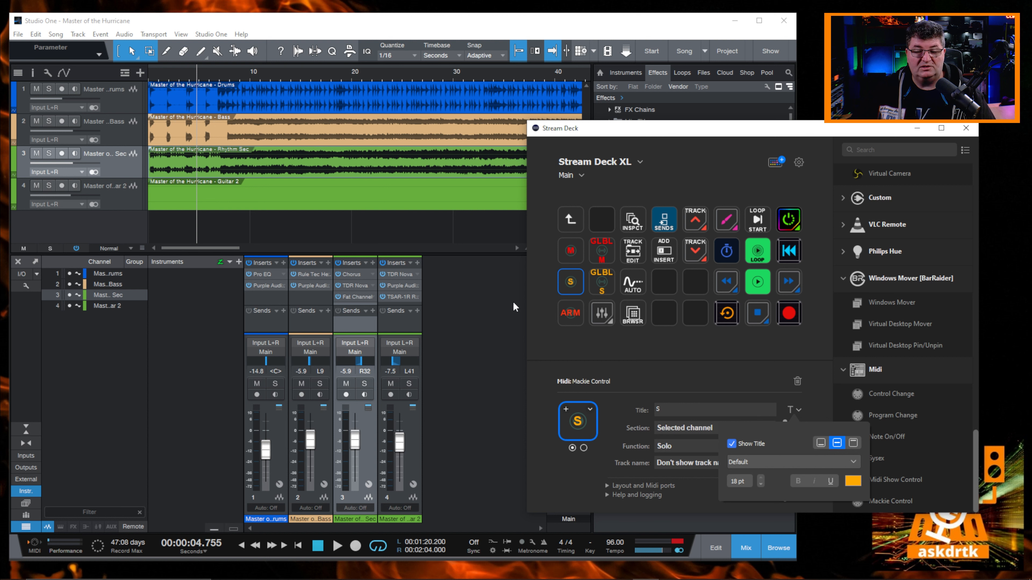
key("m")
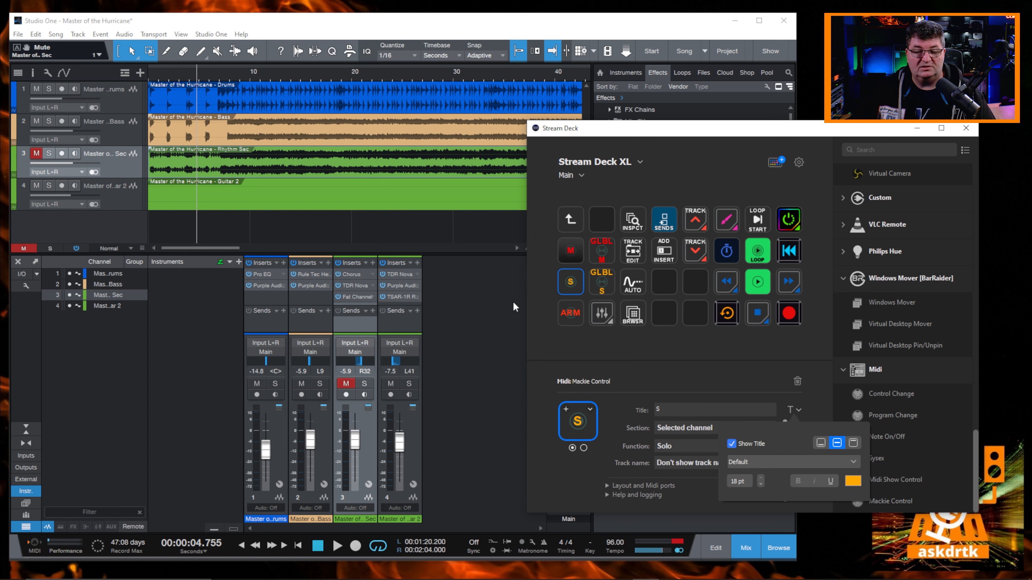
key("m")
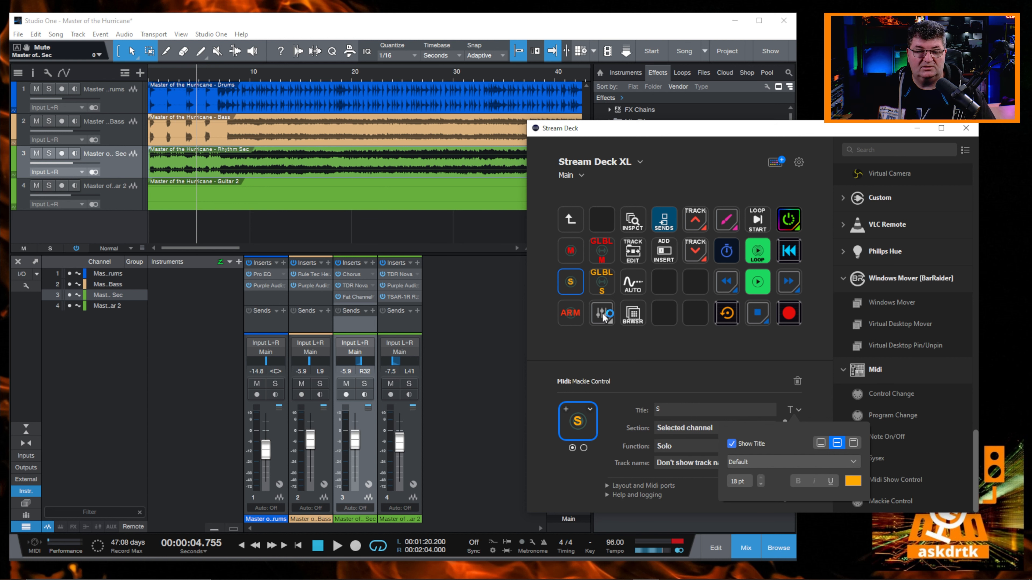
- Hide and show the Studio One mix console again, and return to the Stream Deck window
key("F3")
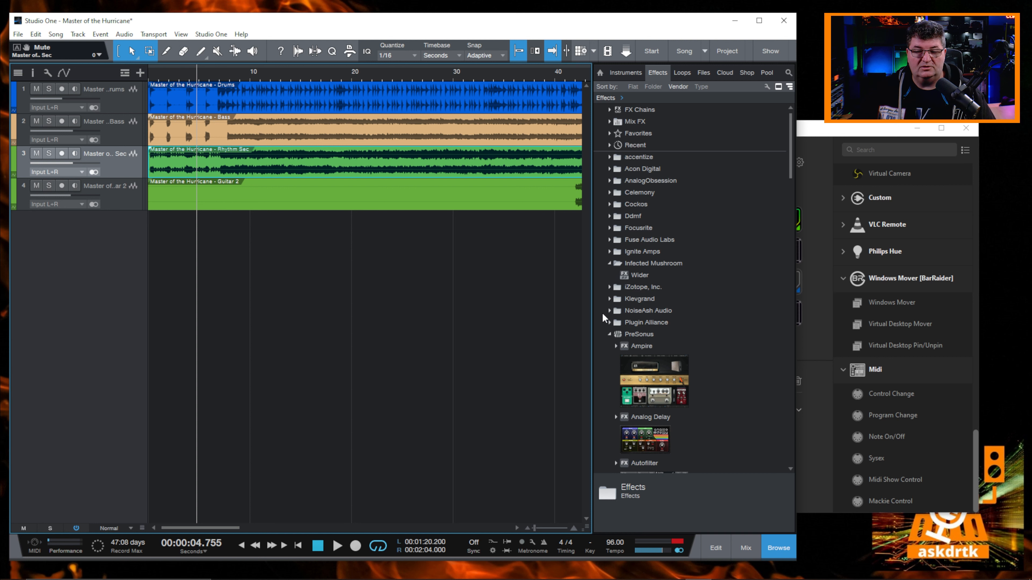
key("F3")
left_click(899, 147)
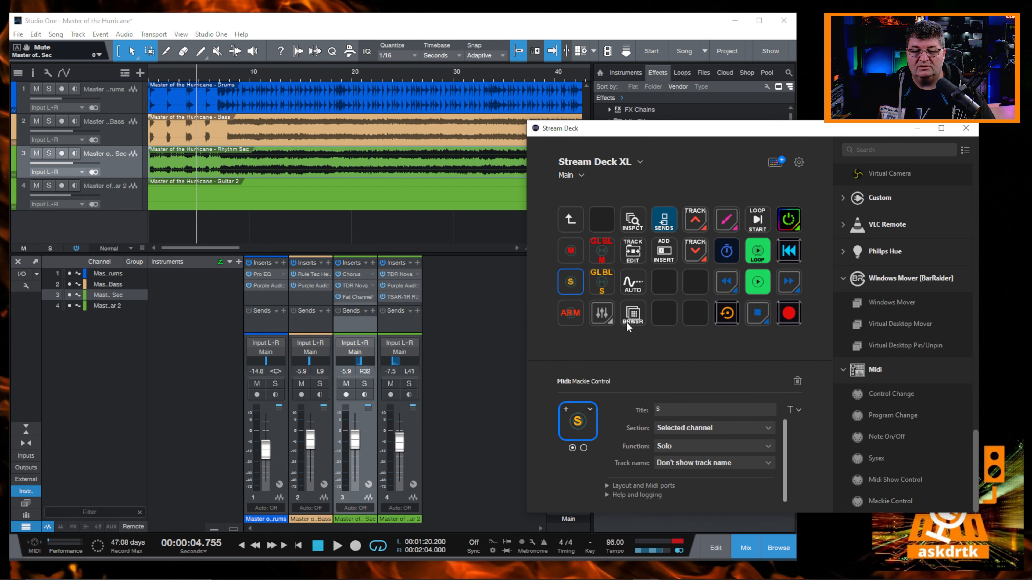
- Hide and show the Studio One browser, look through its effects list, and return to the Stream Deck window
key("F5")
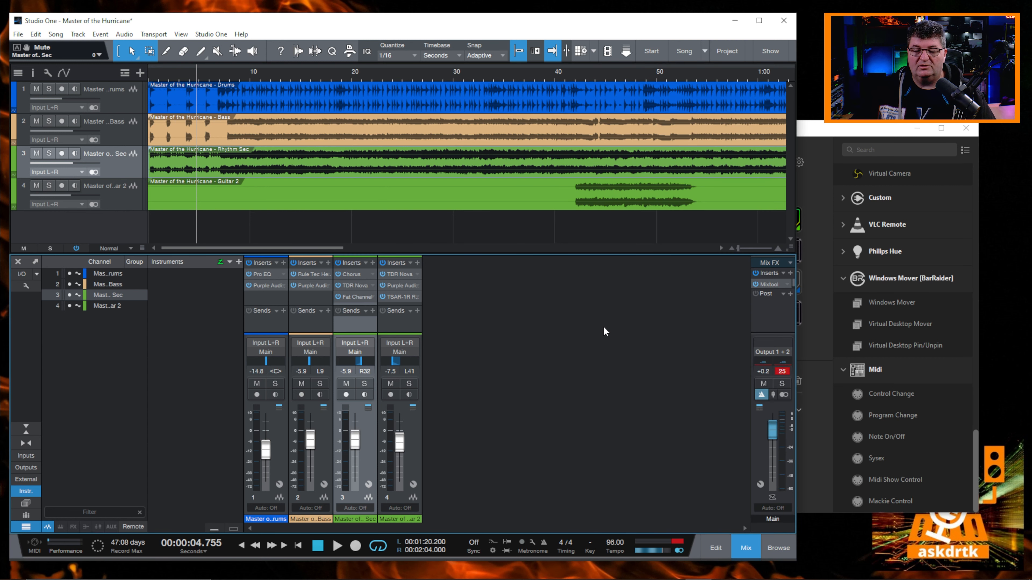
key("F5")
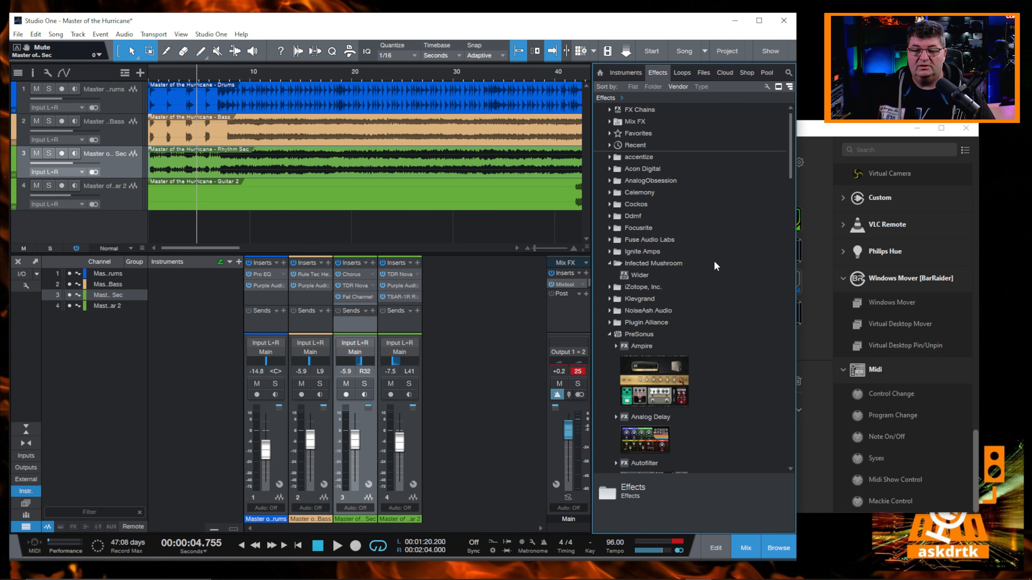
scroll(687, 294, "down", 6)
scroll(693, 308, "up", 3)
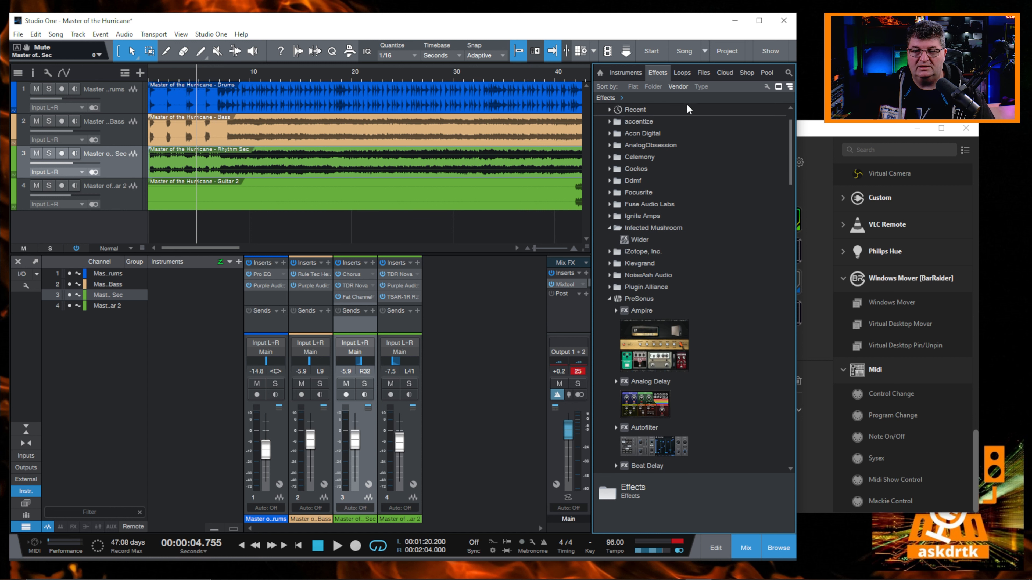
left_click(877, 137)
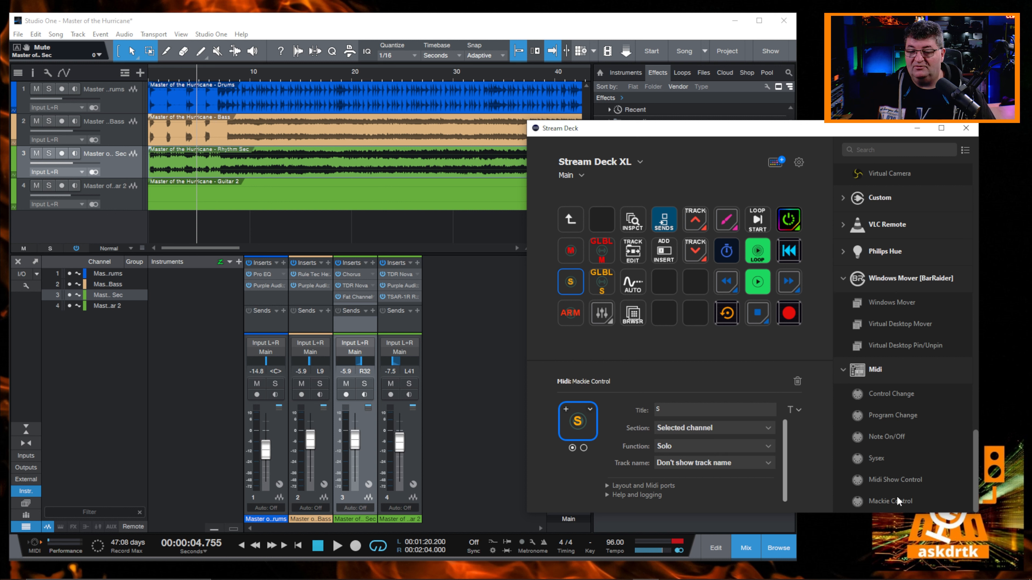
- Assign Mackie Control to the fourth key of the third row, with section Selected channel and function Fader
left_click_drag(890, 501, 670, 284)
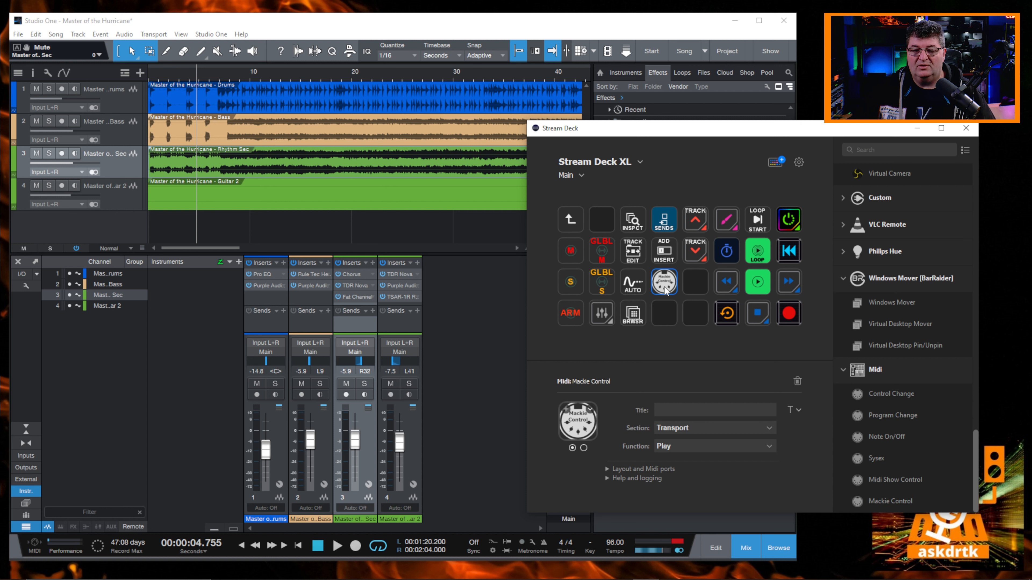
left_click(764, 430)
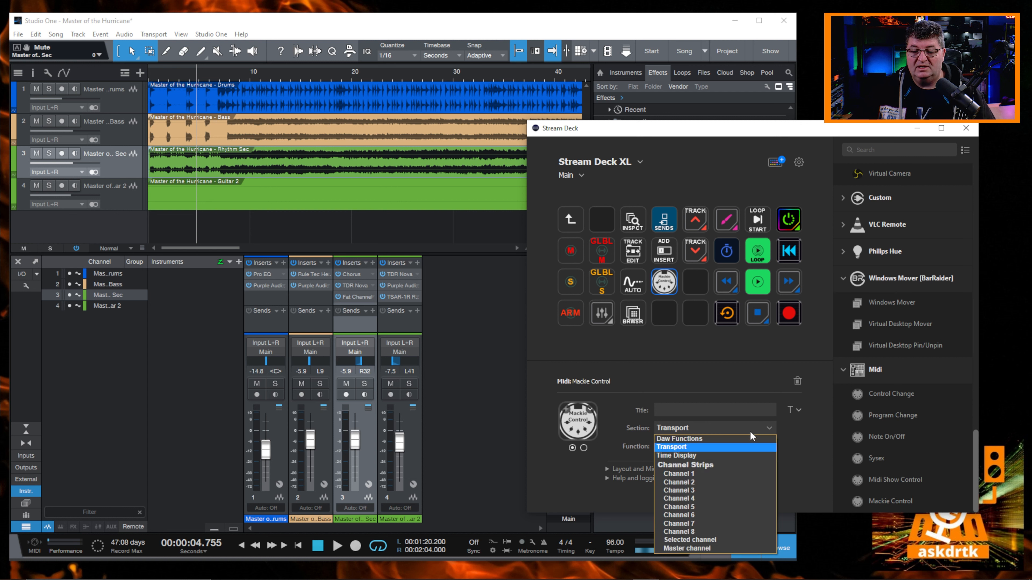
left_click(709, 540)
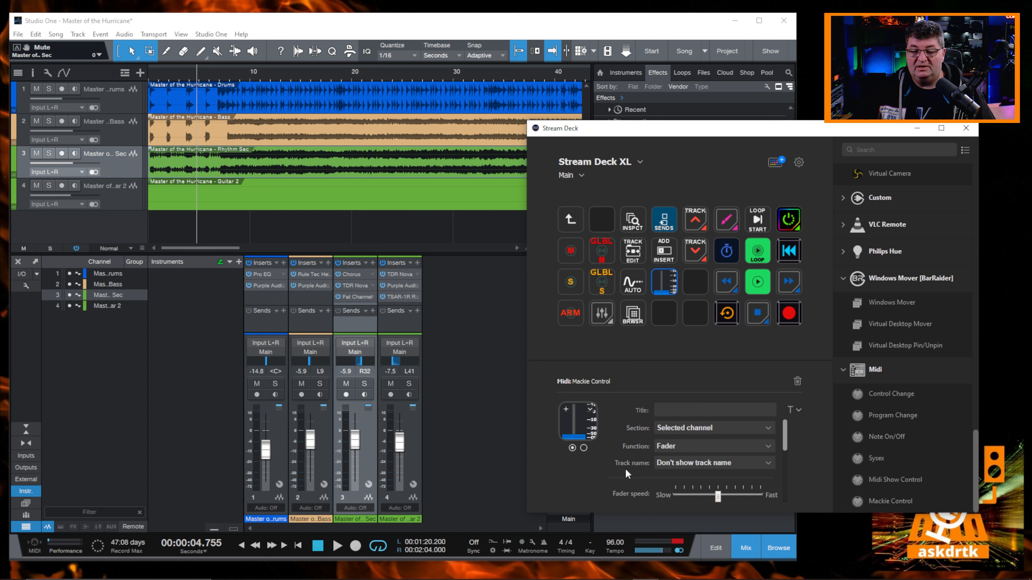
scroll(666, 463, "down", 2)
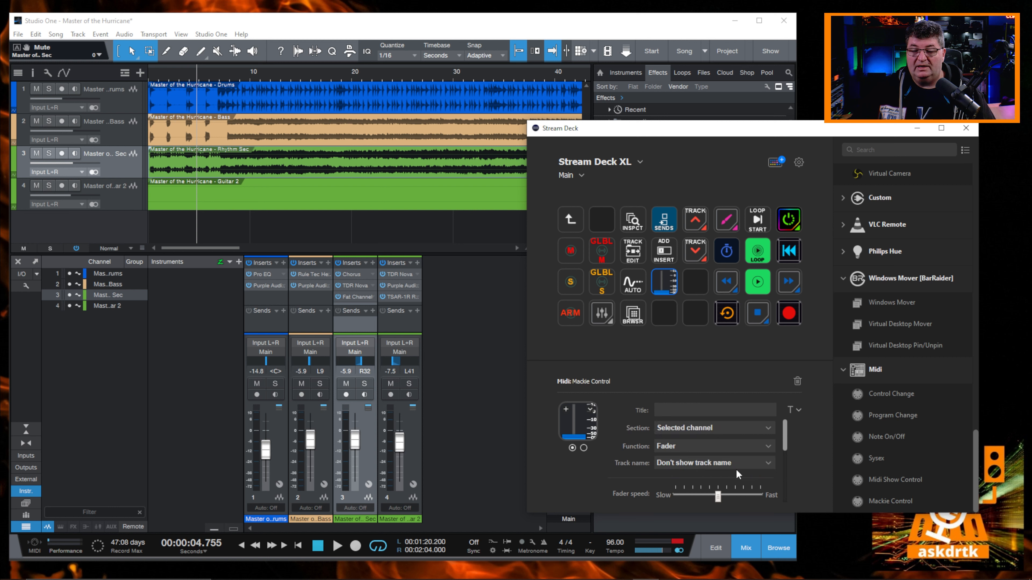
- Assign Mackie Control to the fourth key of the fourth row as a Selected channel Fader, with direction Down and button type Lower
left_click_drag(884, 504, 664, 313)
left_click(766, 429)
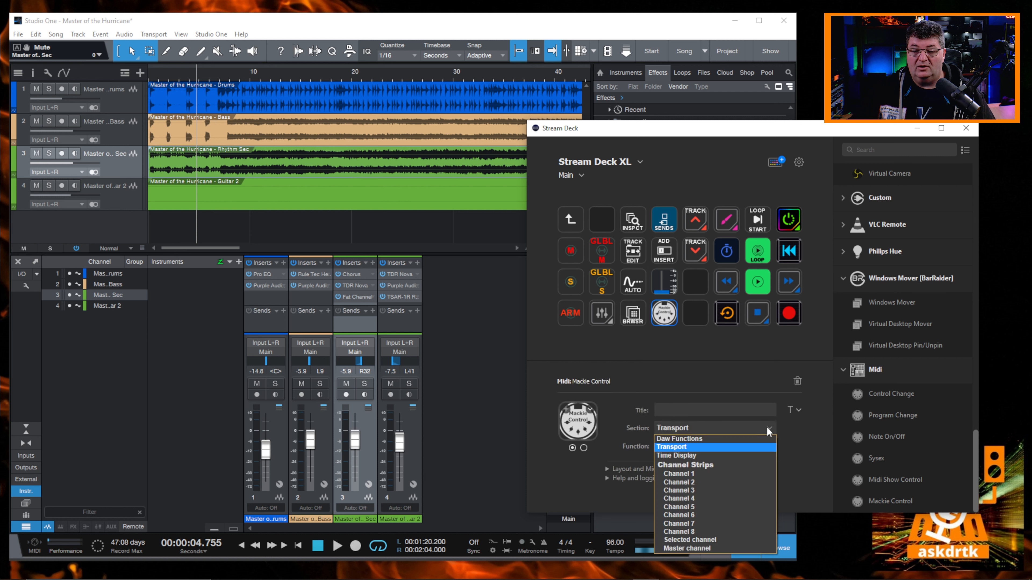
left_click(712, 540)
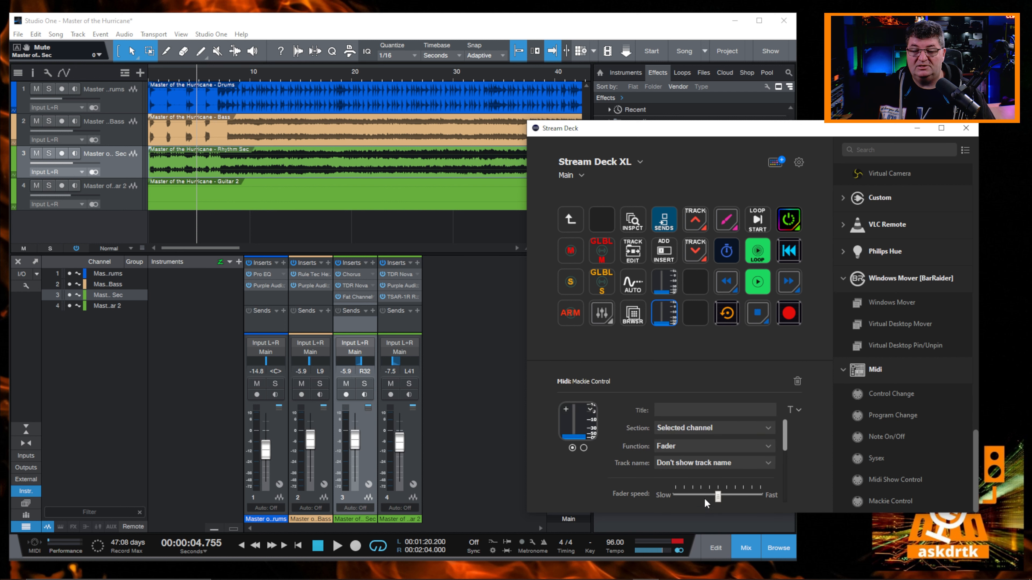
scroll(713, 470, "down", 3)
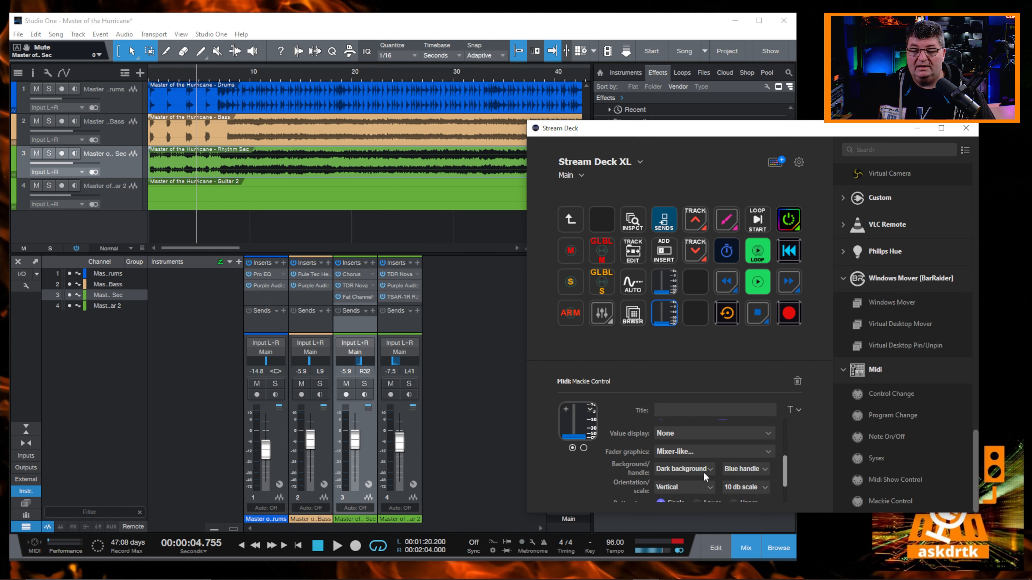
scroll(705, 470, "up", 1)
left_click(693, 445)
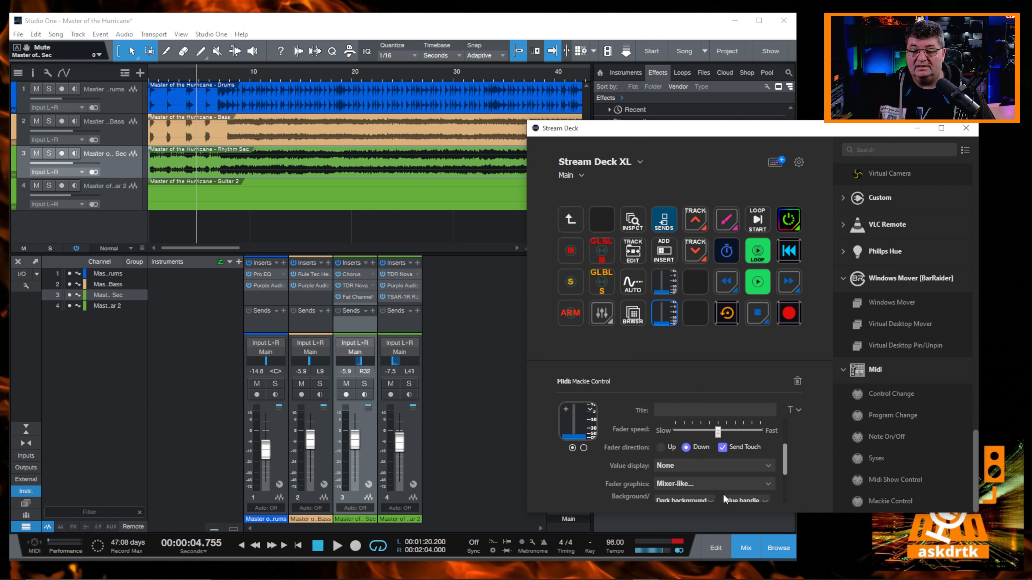
scroll(727, 489, "down", 2)
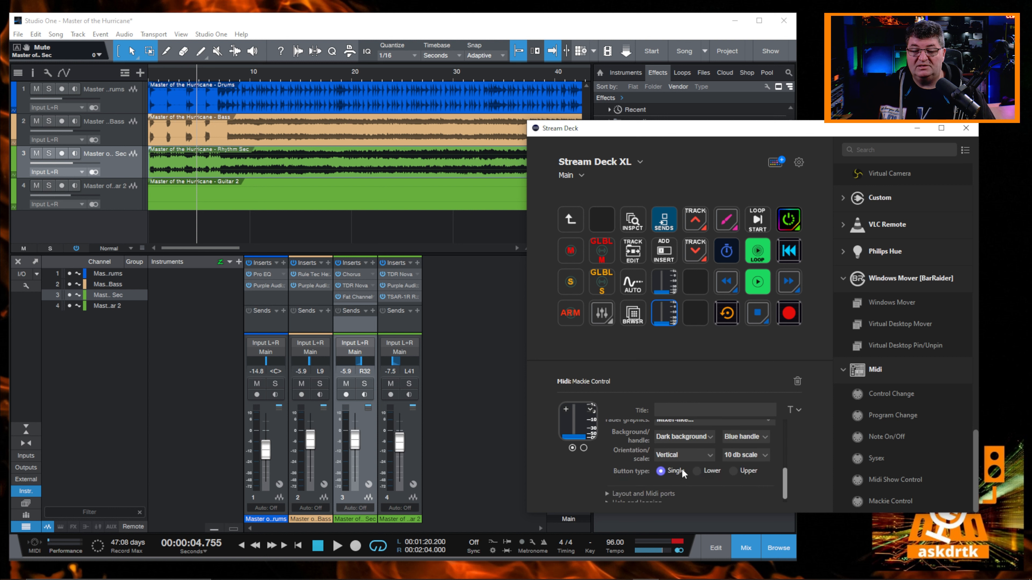
left_click(711, 473)
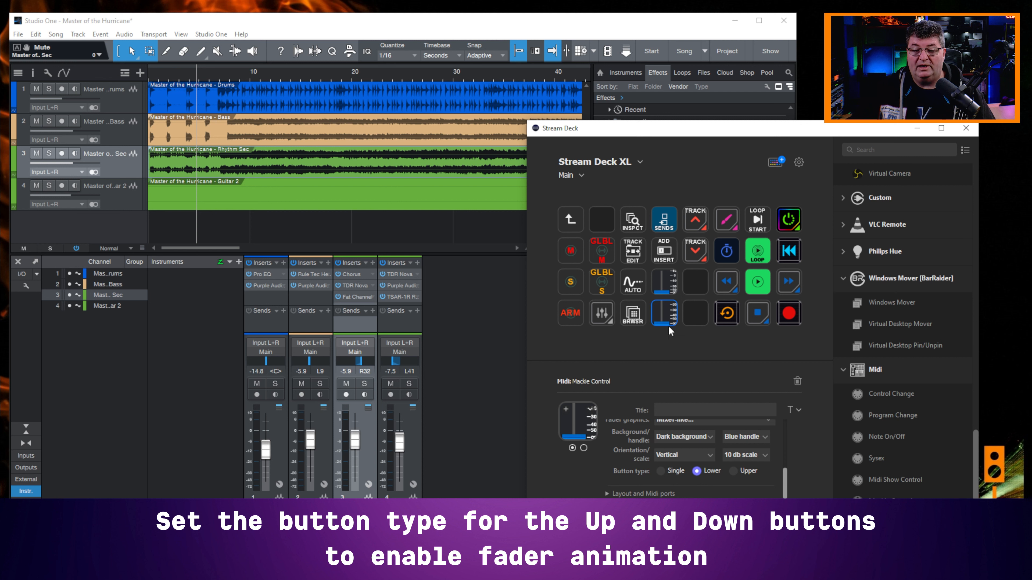
- Set the button type of the fader key in the third row to Upper
left_click(666, 281)
scroll(739, 462, "down", 3)
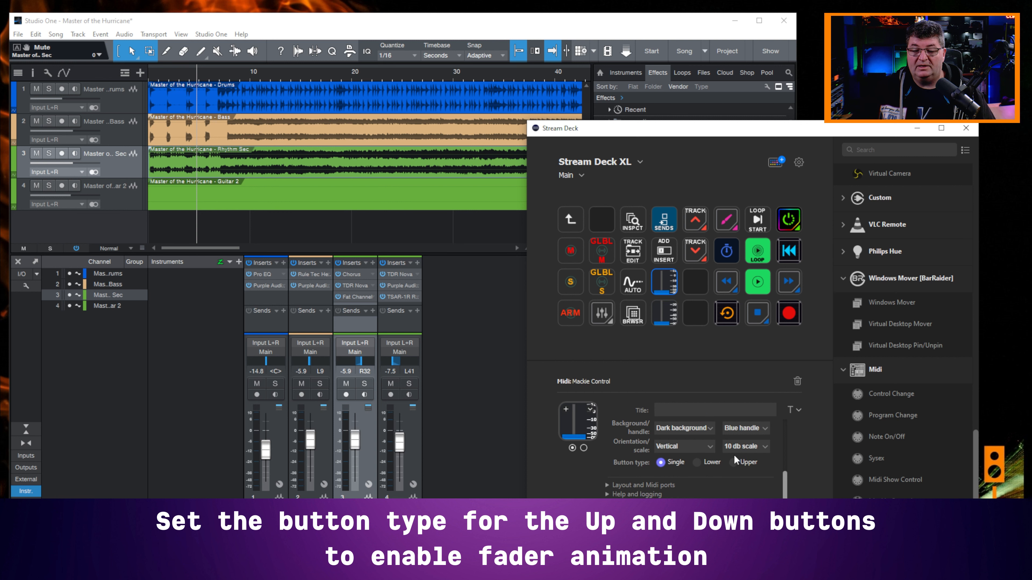
left_click(733, 463)
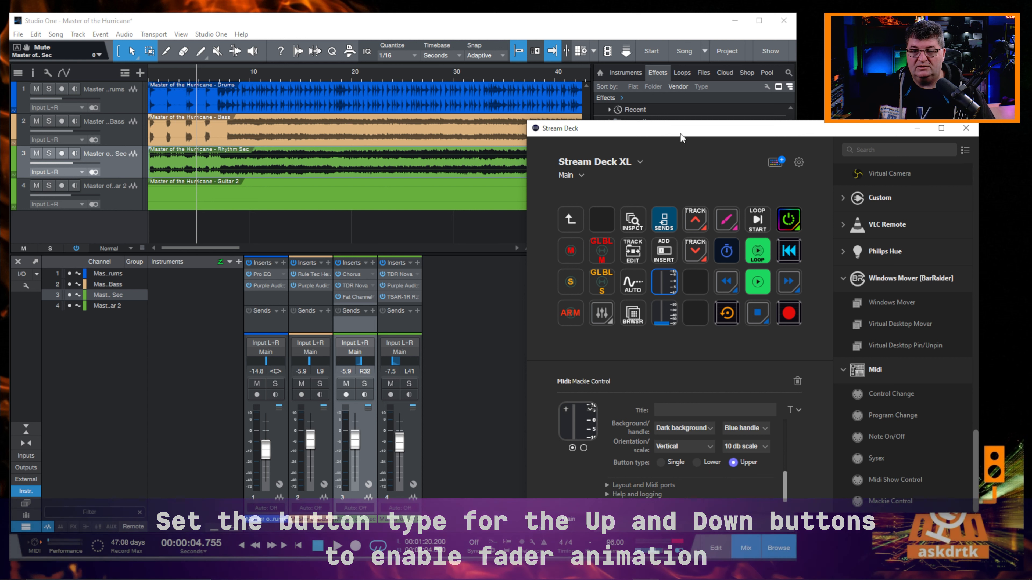
- Uncover the Studio One mixer, and review the upper fader key's display, direction and speed settings
left_click_drag(673, 136, 890, 153)
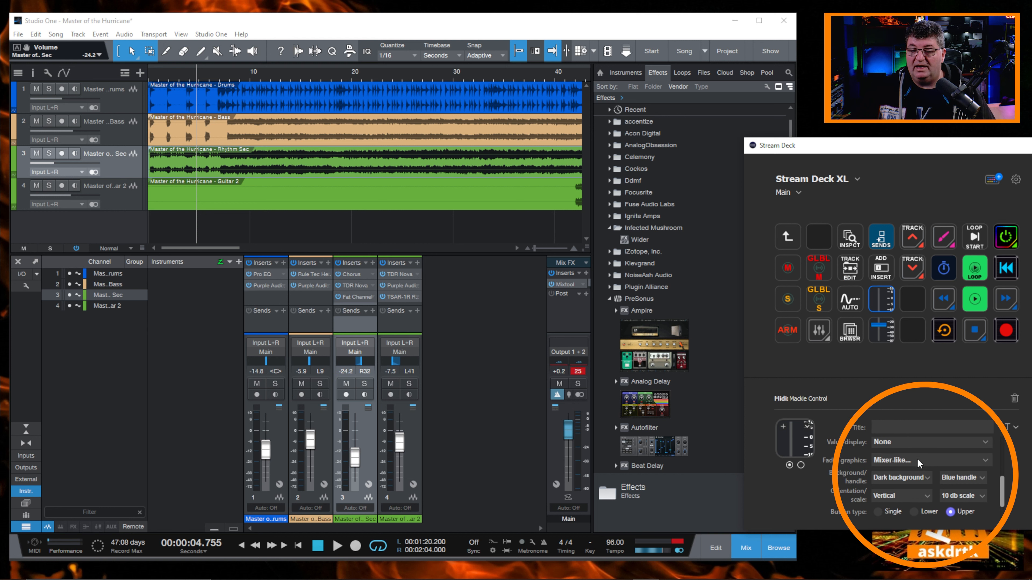
scroll(916, 459, "up", 1)
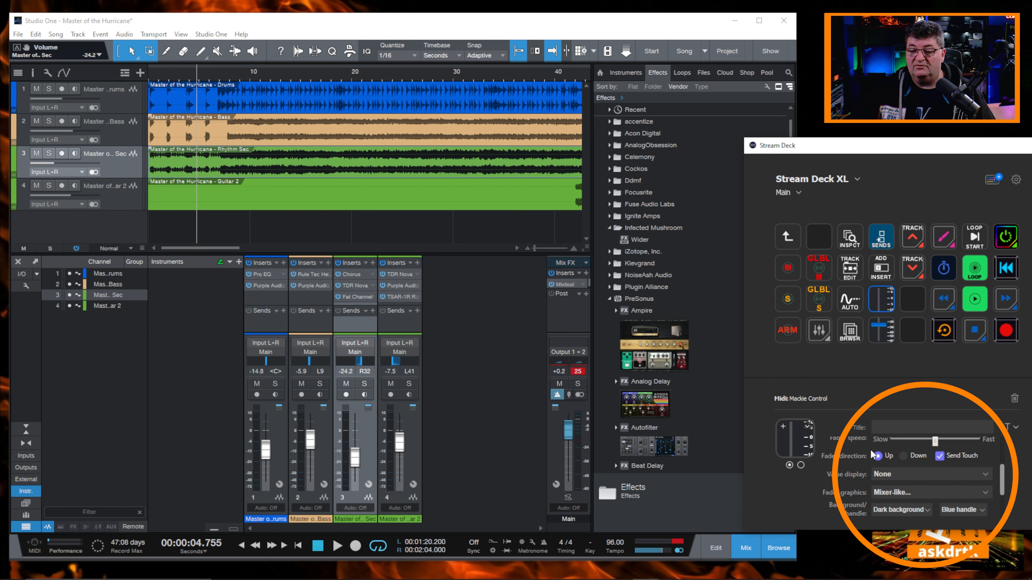
scroll(870, 449, "up", 2)
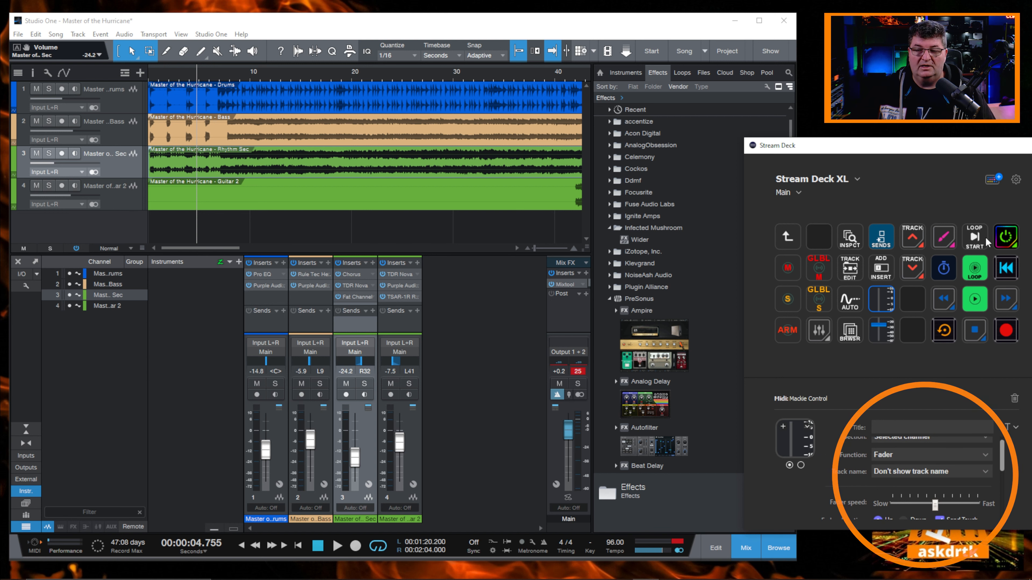
left_click_drag(972, 145, 720, 125)
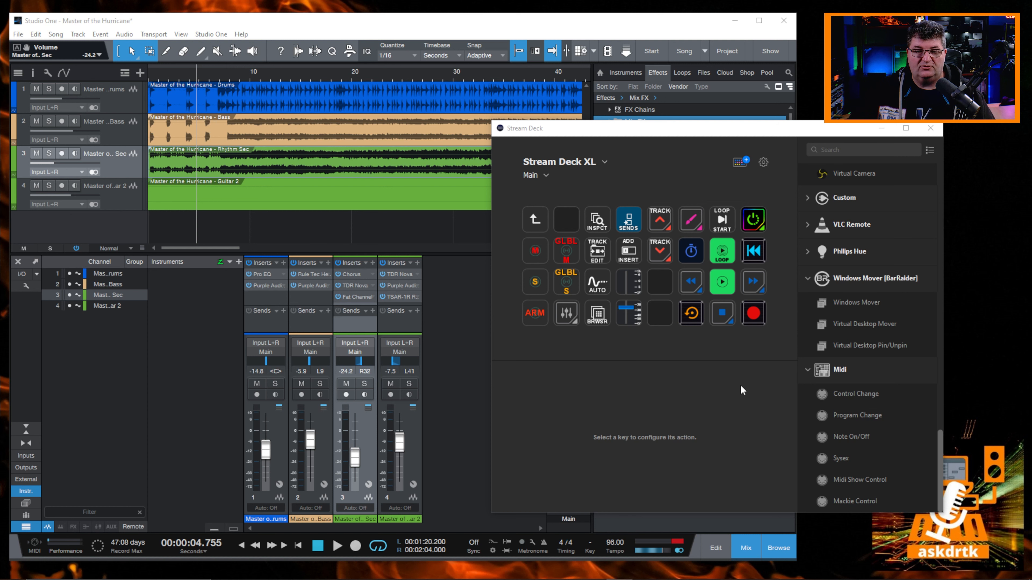
- Switch to Studio One, move the track selection from Guitar 2 up to Drums for a fader test, and return to the Stream Deck window
key("alt+Tab")
key("Down")
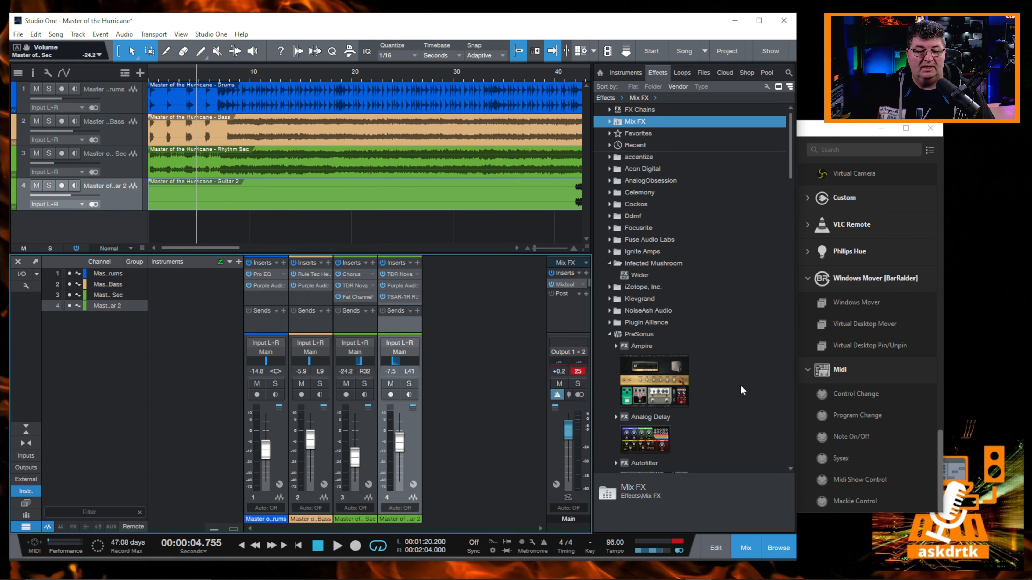
key("Up")
key("Up")
key("Up")
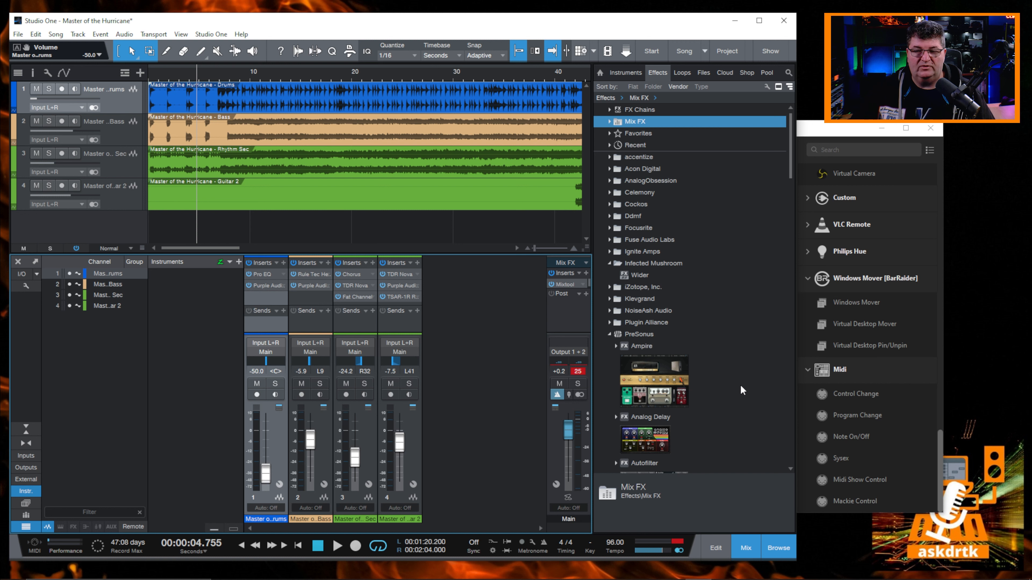
left_click(834, 129)
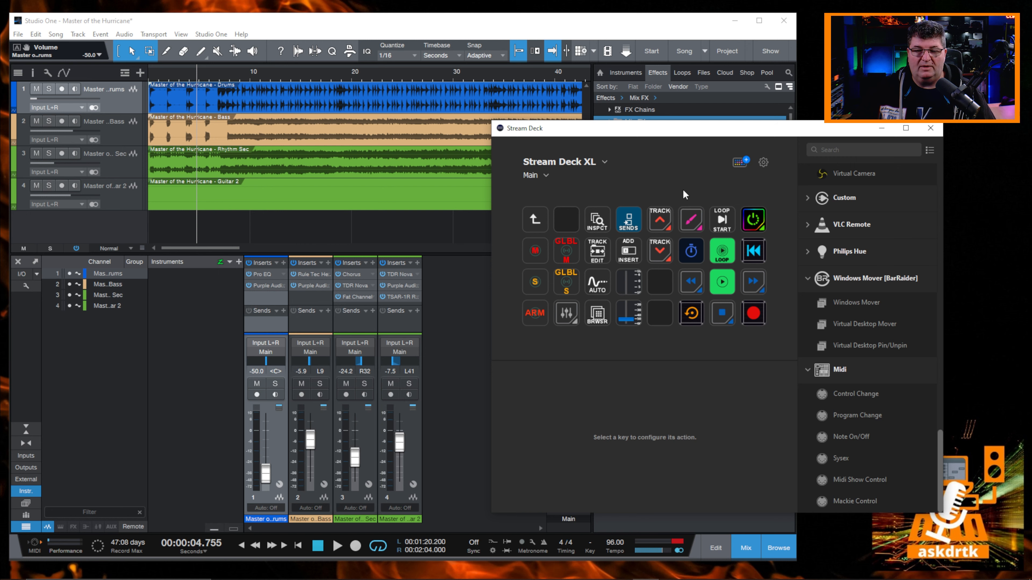
- Assign Mackie Control to the fifth key of the third row as a Master channel Fader, with direction Up and button type Upper
left_click_drag(675, 128, 652, 91)
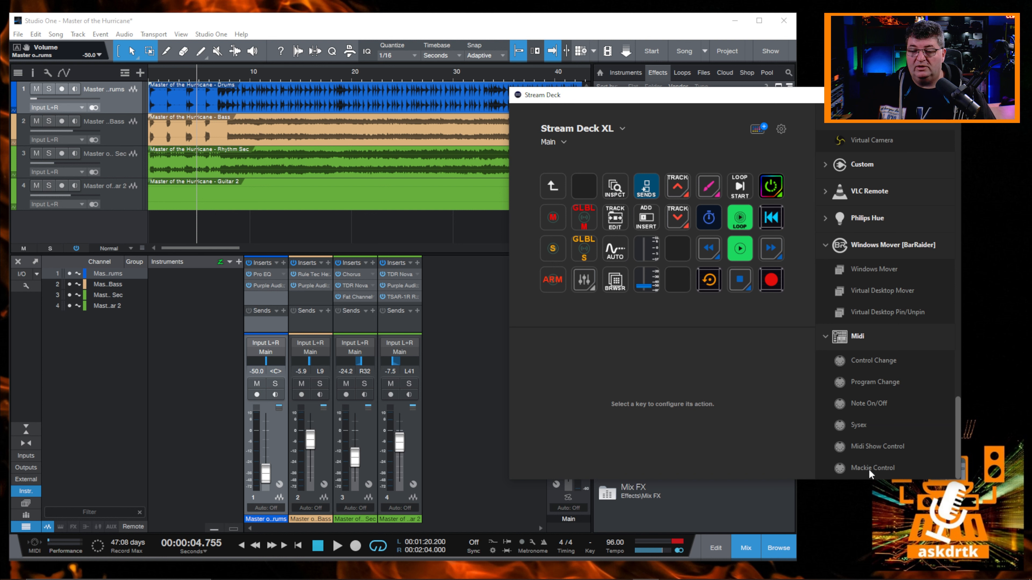
left_click_drag(869, 470, 677, 248)
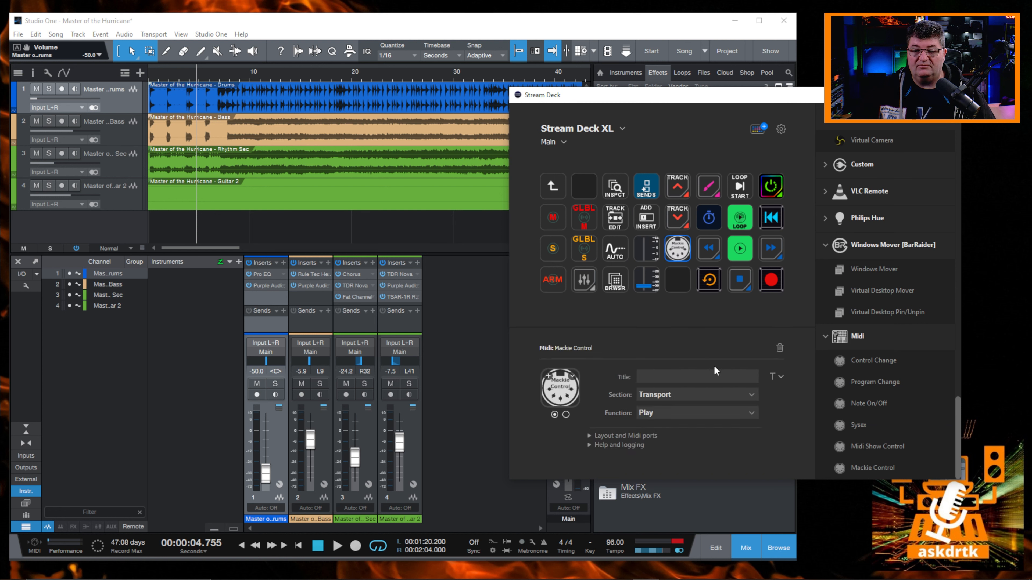
left_click(739, 392)
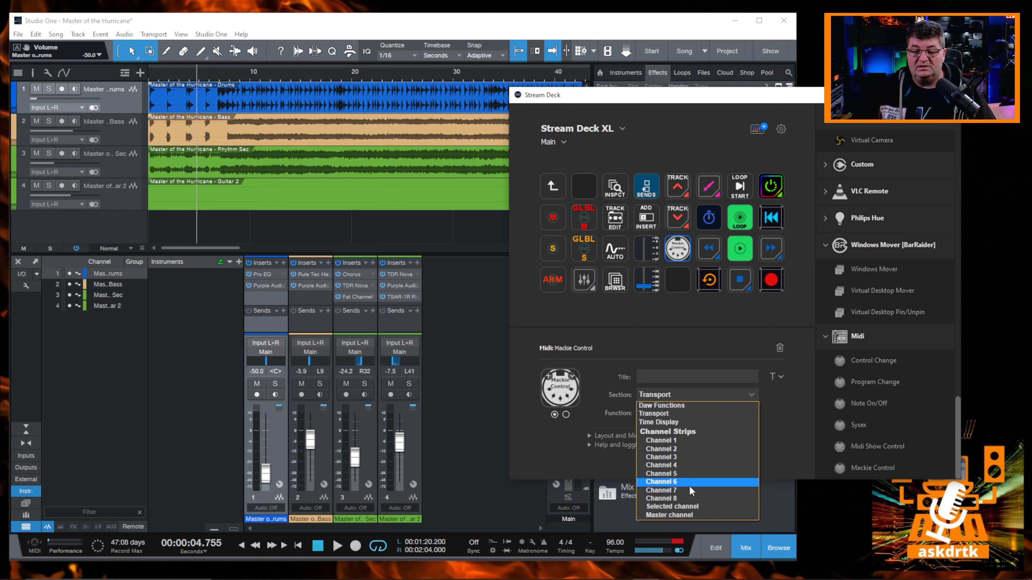
left_click(683, 515)
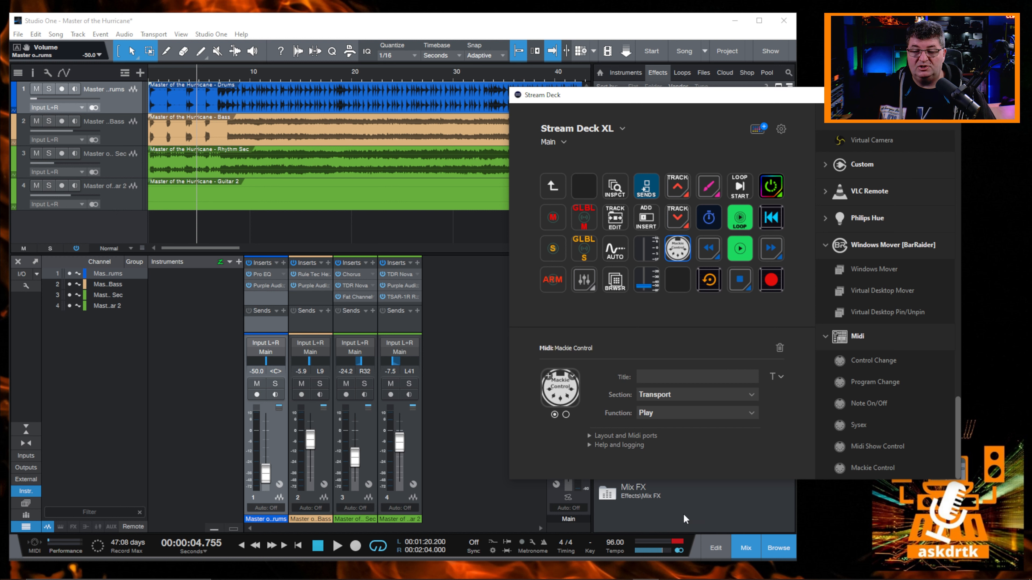
scroll(667, 443, "down", 3)
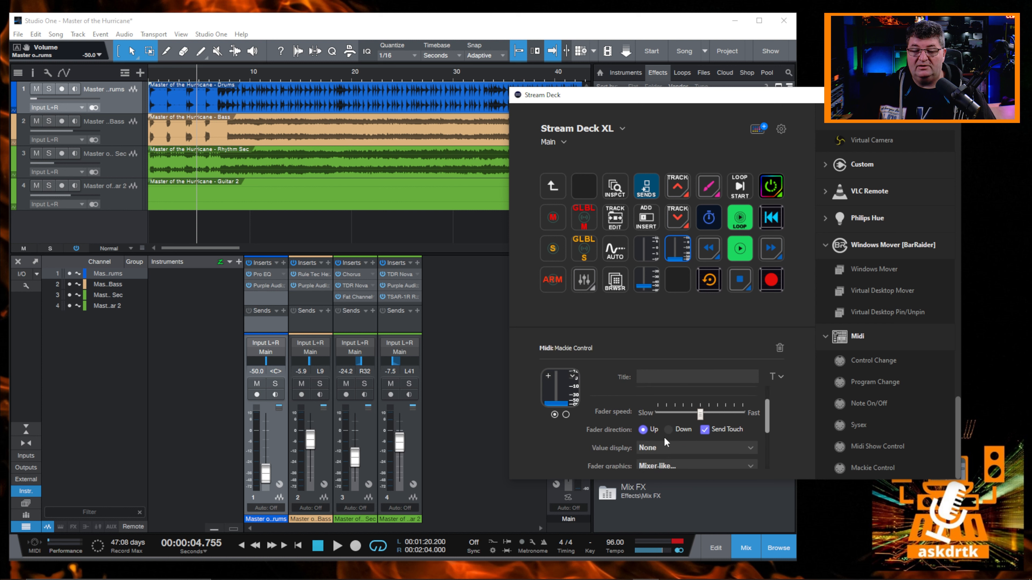
left_click(728, 454)
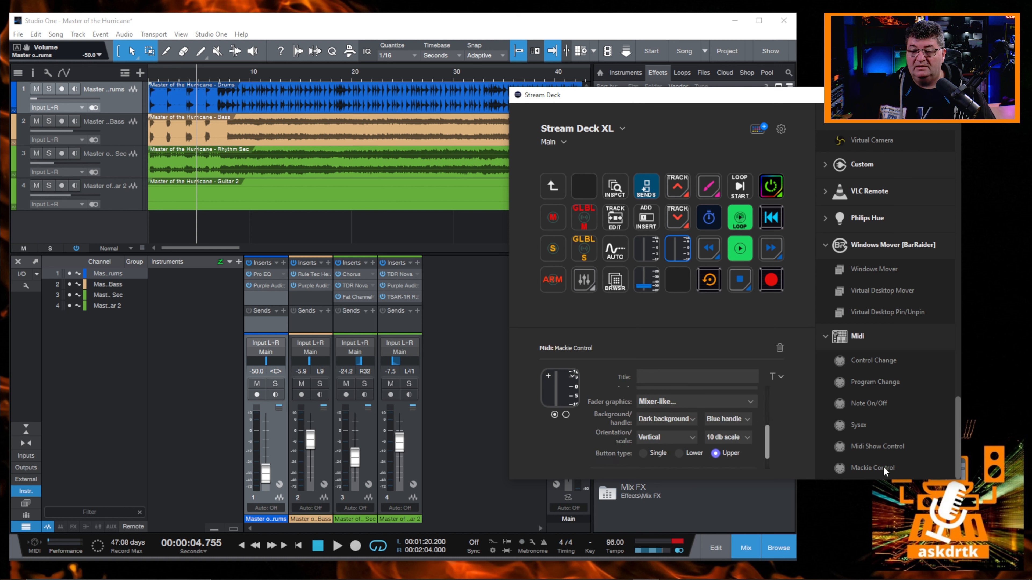
- Assign Mackie Control to the fifth key of the fourth row as a Master channel Fader, with direction Down and button type Lower
left_click_drag(874, 468, 684, 287)
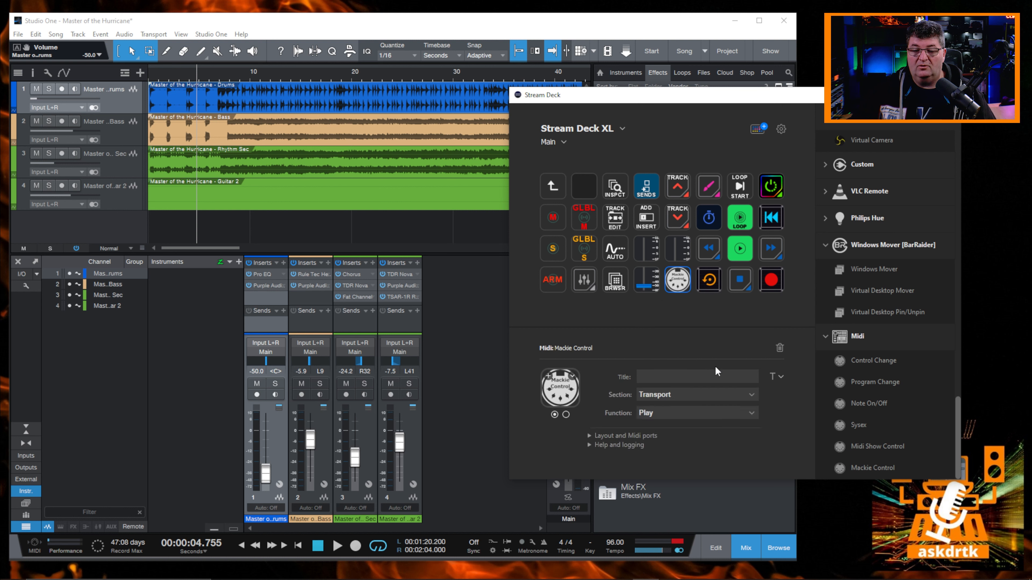
left_click(710, 394)
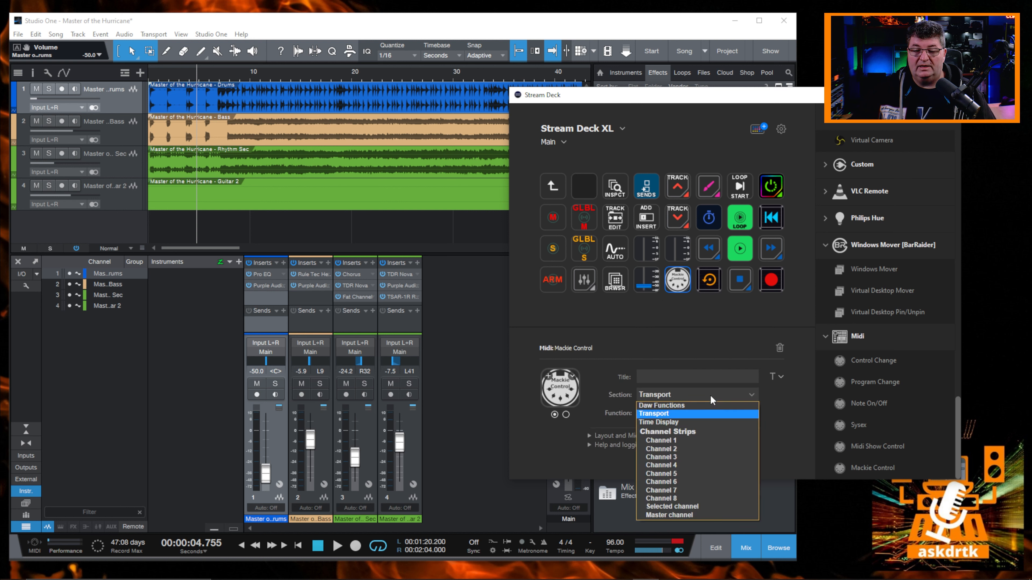
left_click(690, 516)
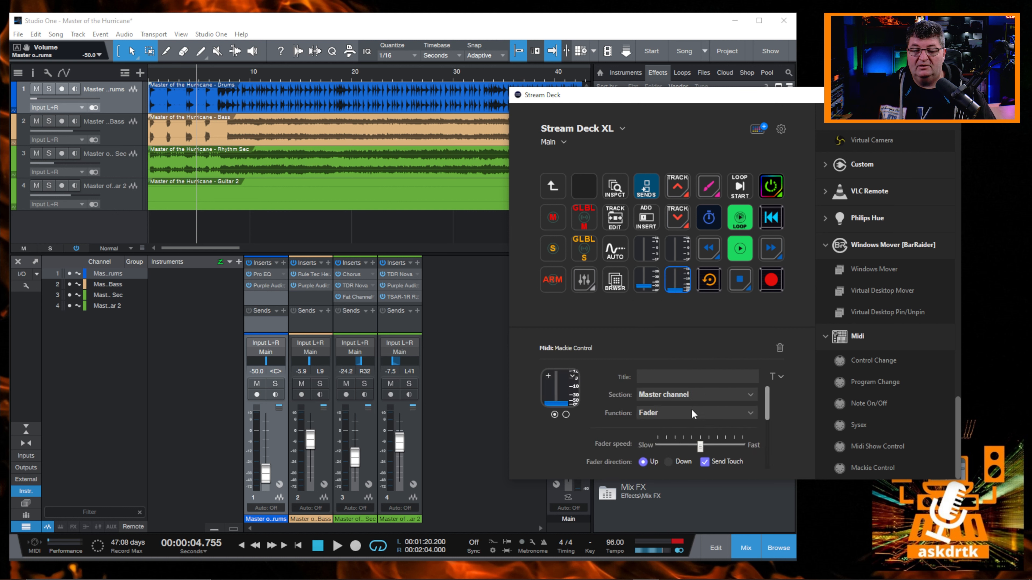
scroll(727, 428, "down", 1)
scroll(705, 418, "down", 1)
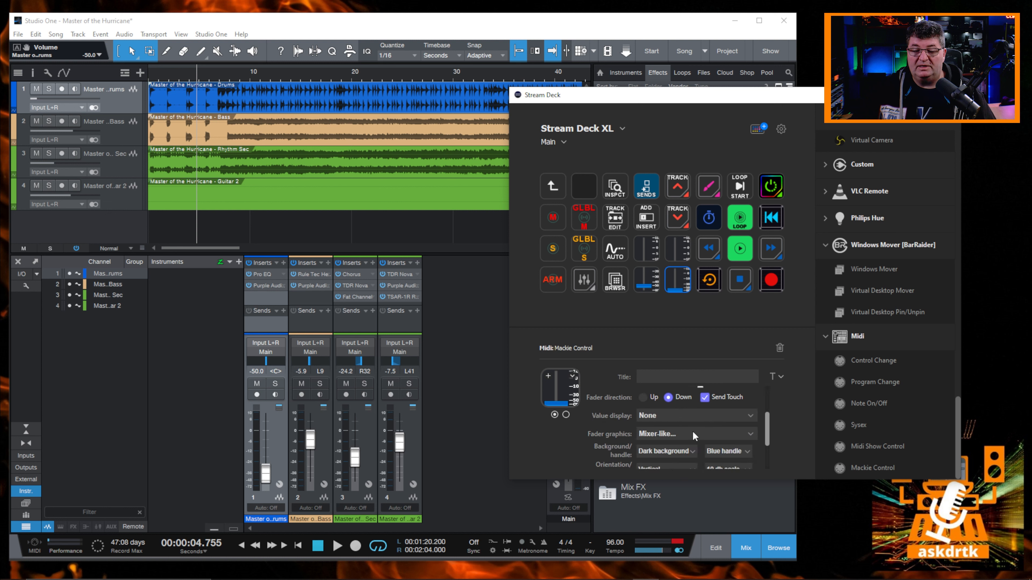
scroll(697, 451, "down", 1)
left_click(689, 454)
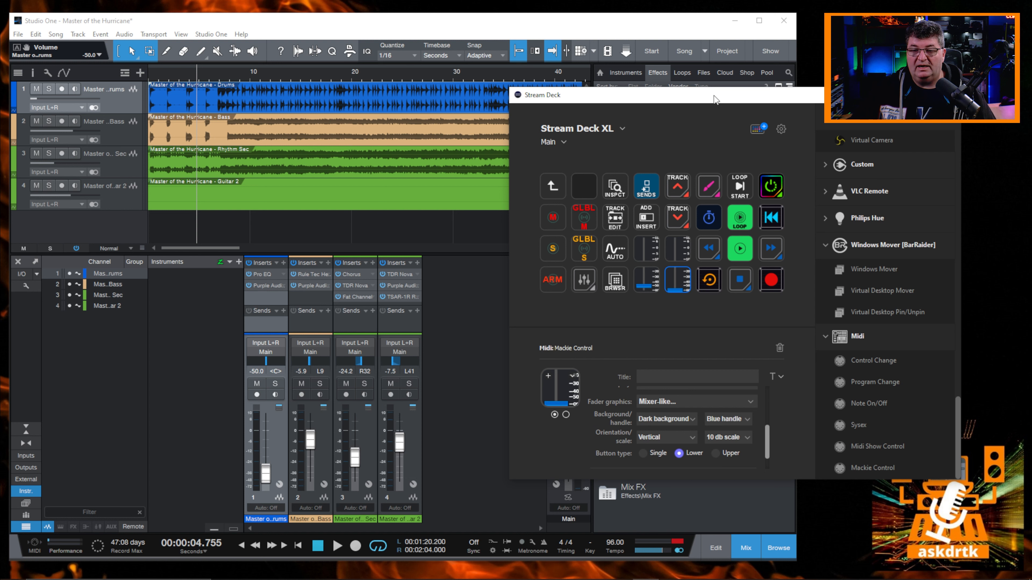
left_click_drag(705, 99, 938, 63)
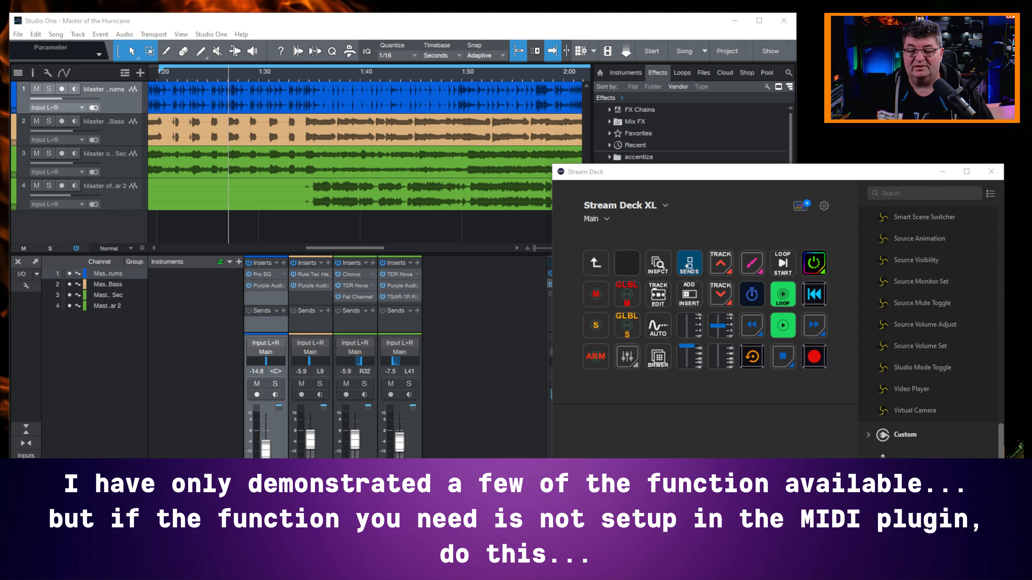
- Assign Mackie Control to the empty second key of the first row, with section Daw Functions
scroll(928, 325, "down", 5)
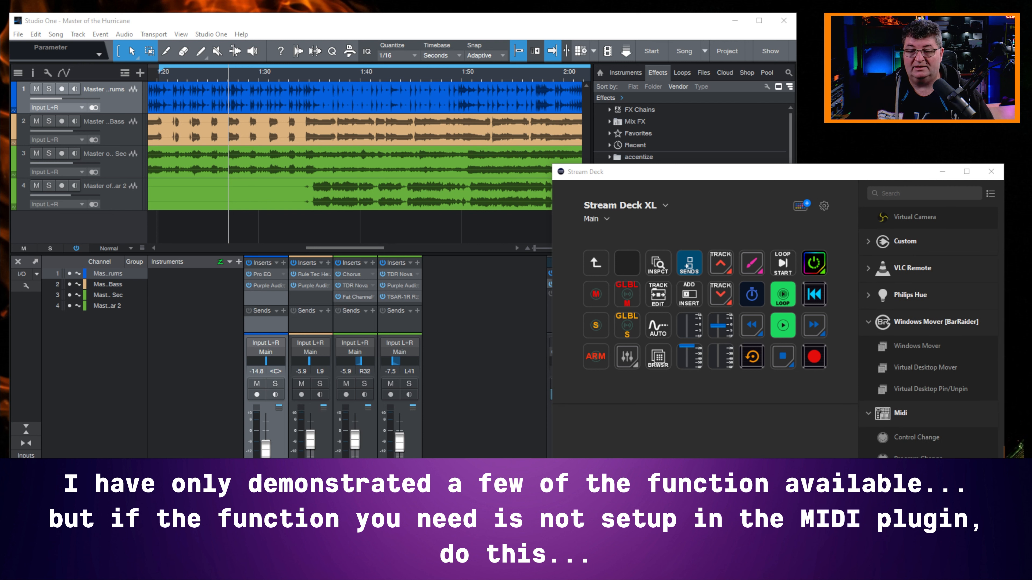
left_click_drag(924, 502, 627, 263)
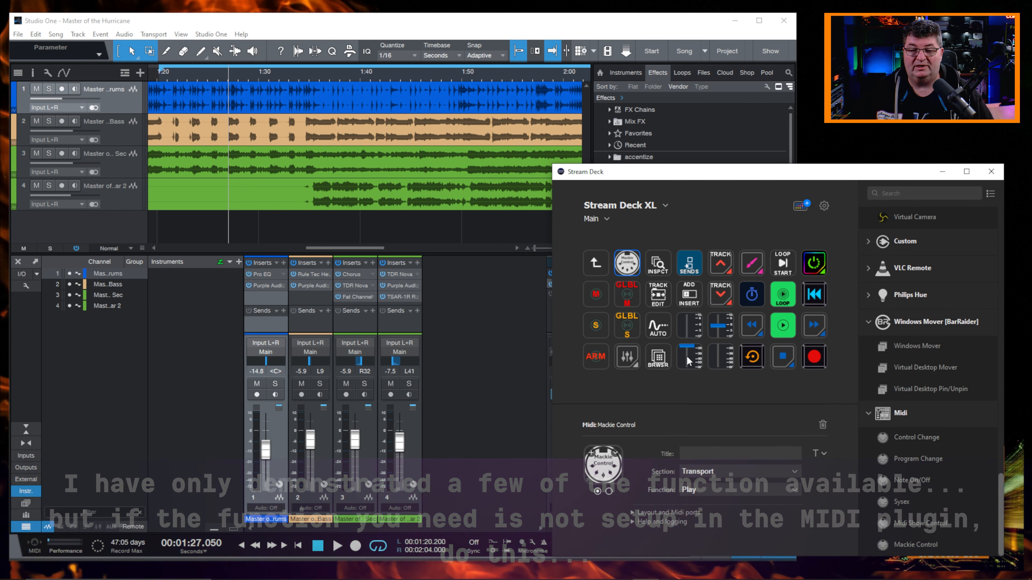
left_click(789, 474)
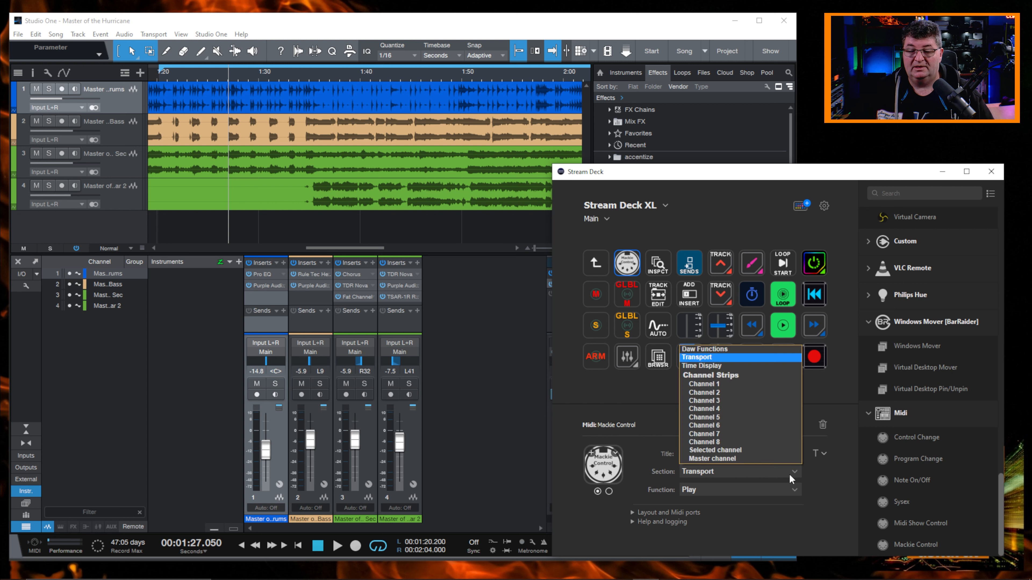
left_click(709, 351)
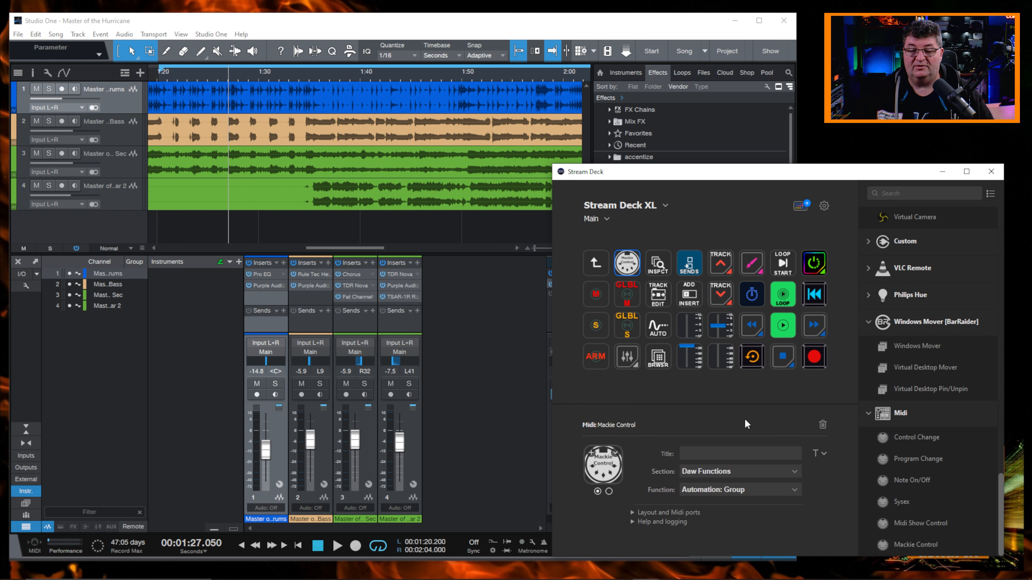
- Look through the functions offered under Daw Functions and the other available Mackie Control sections
left_click(763, 491)
left_click_drag(795, 350, 763, 401)
left_click(674, 401)
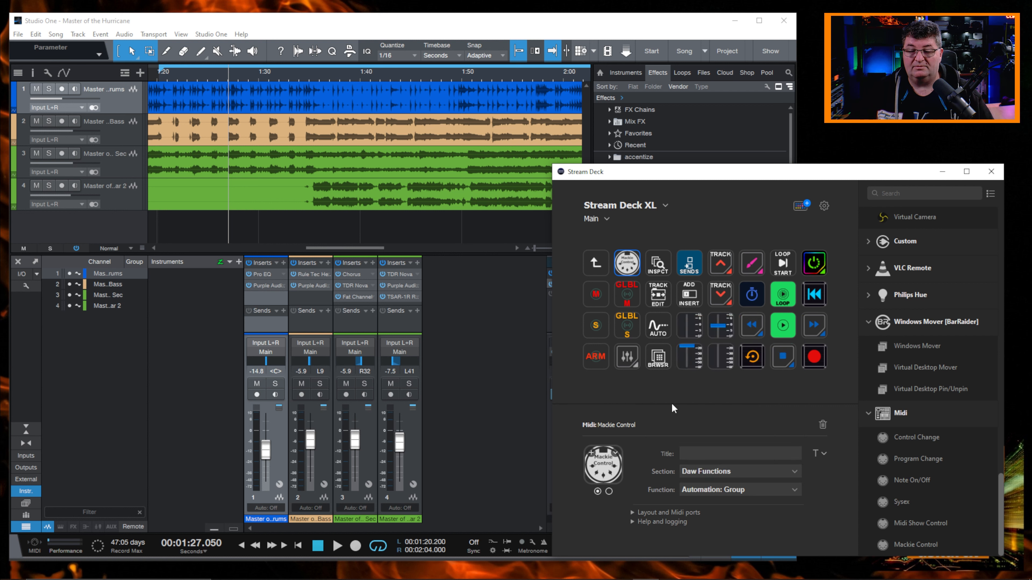
left_click(766, 472)
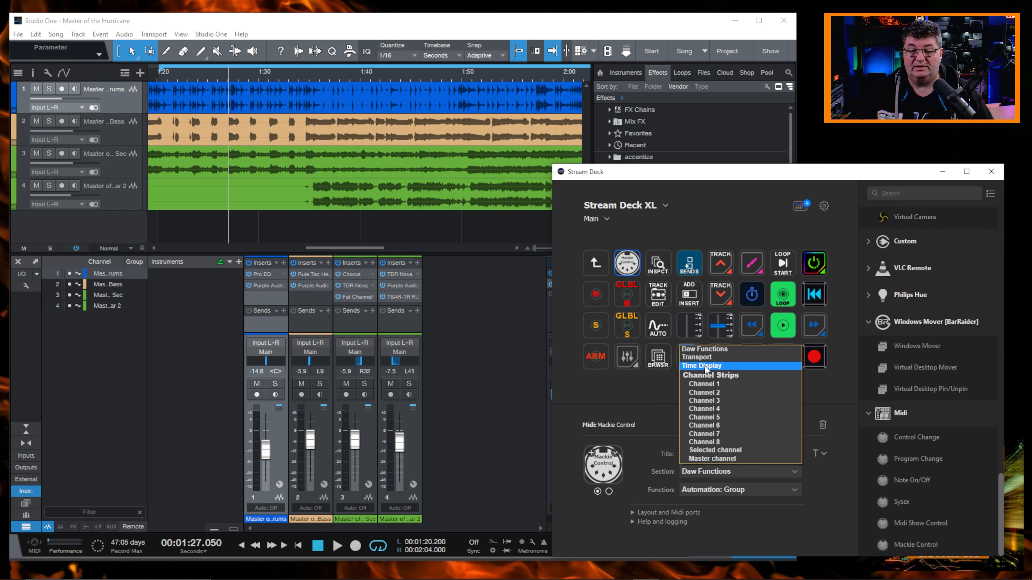
left_click(643, 390)
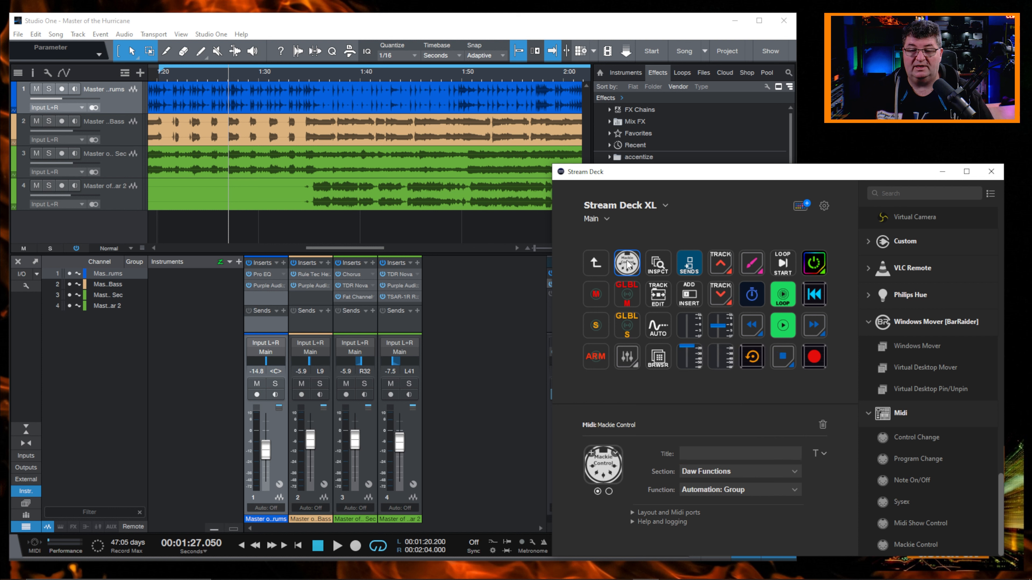
- Delete the Mackie Control action from the second key of the first row and assign a Multi Action there instead
left_click(822, 425)
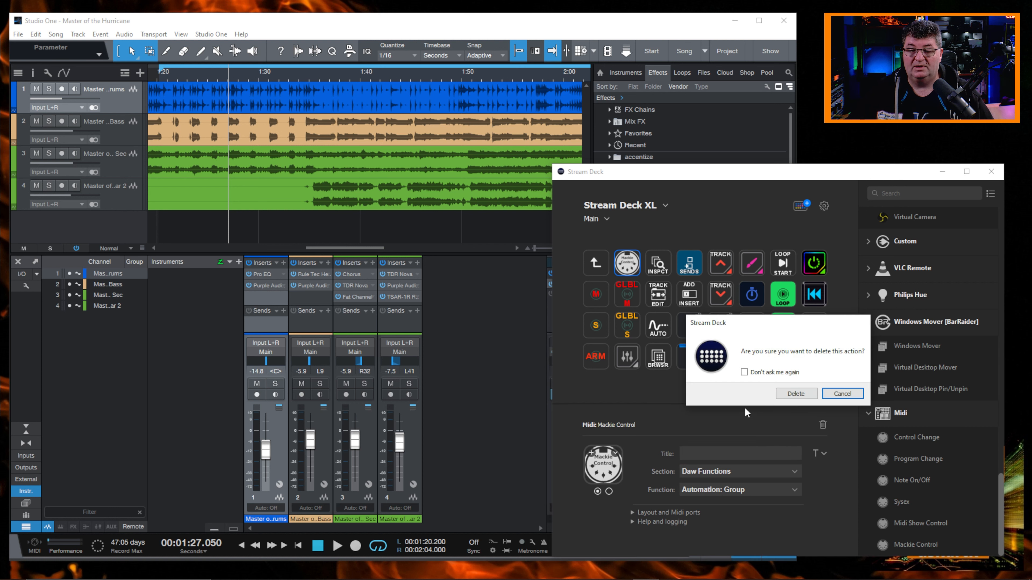
left_click(796, 392)
scroll(906, 392, "up", 10)
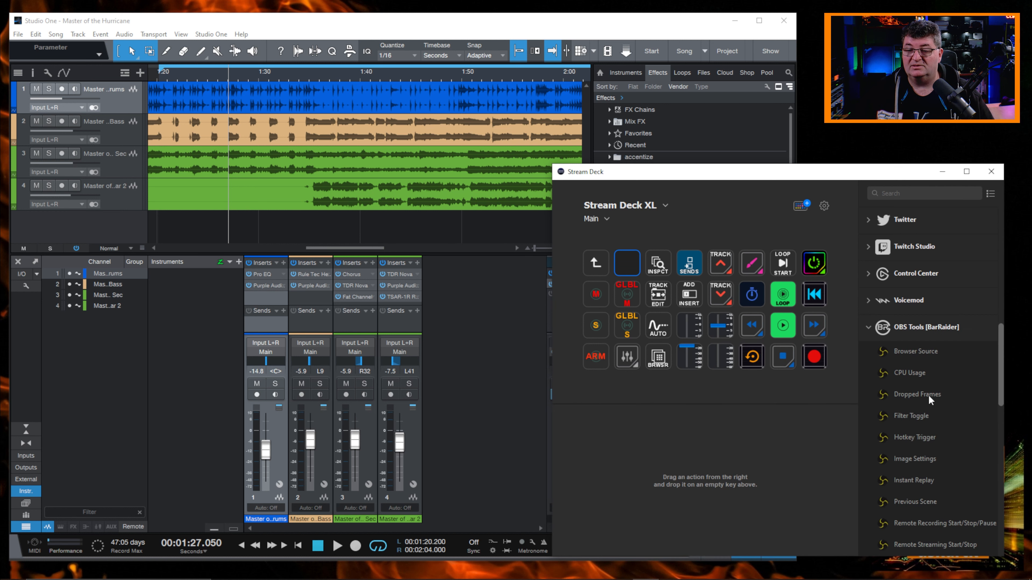
scroll(951, 449, "up", 5)
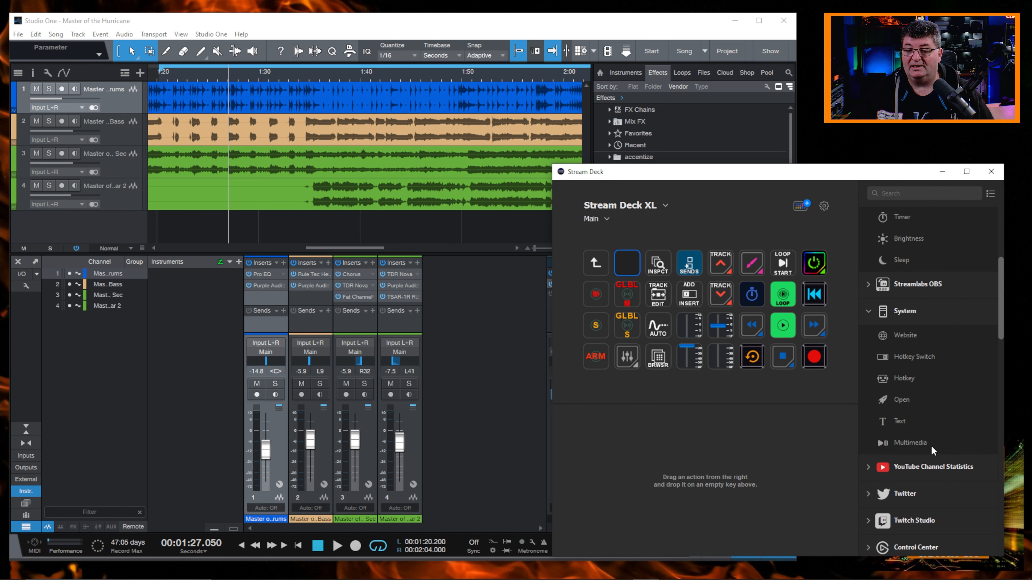
scroll(942, 409, "up", 3)
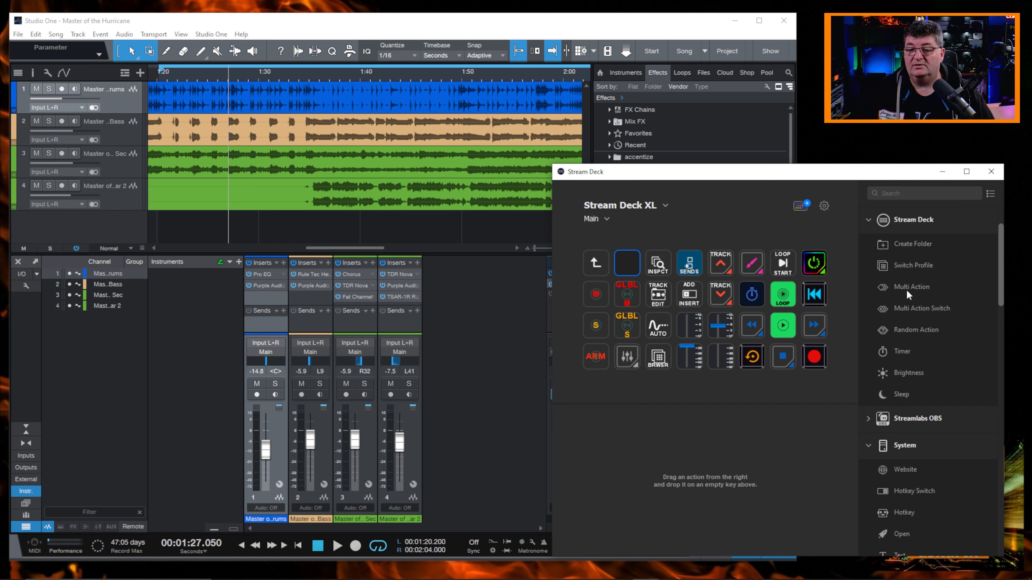
left_click_drag(911, 289, 627, 263)
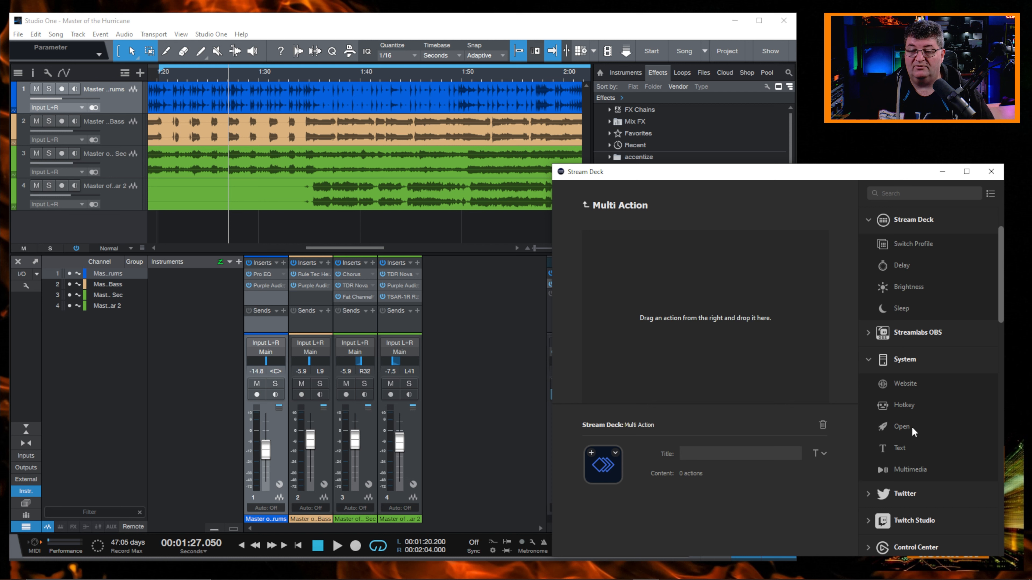
- Add a System Open action to the Multi Action and set its application to Studio One 5
left_click_drag(912, 427, 634, 251)
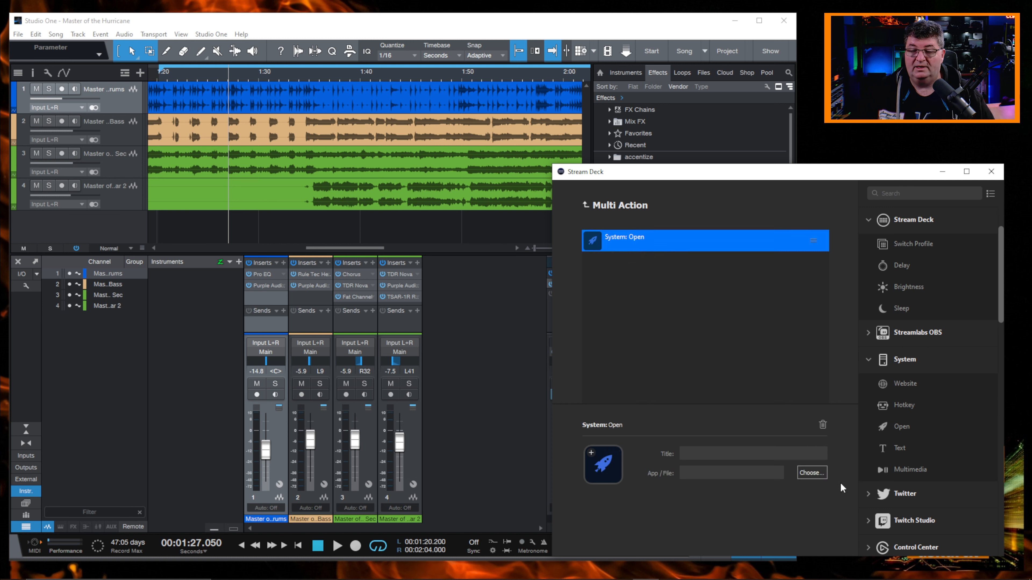
left_click(813, 473)
scroll(753, 343, "down", 10)
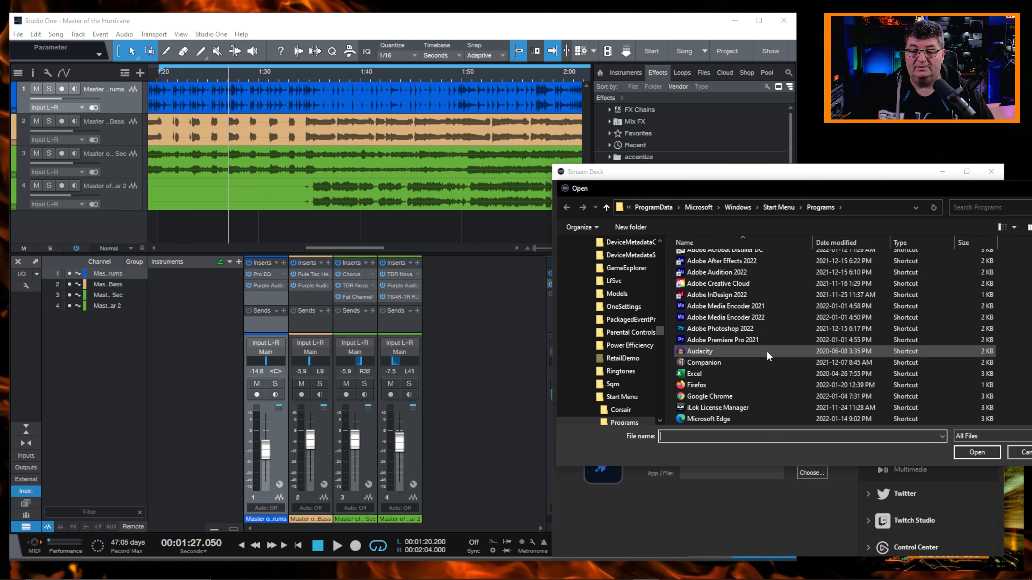
left_click(707, 384)
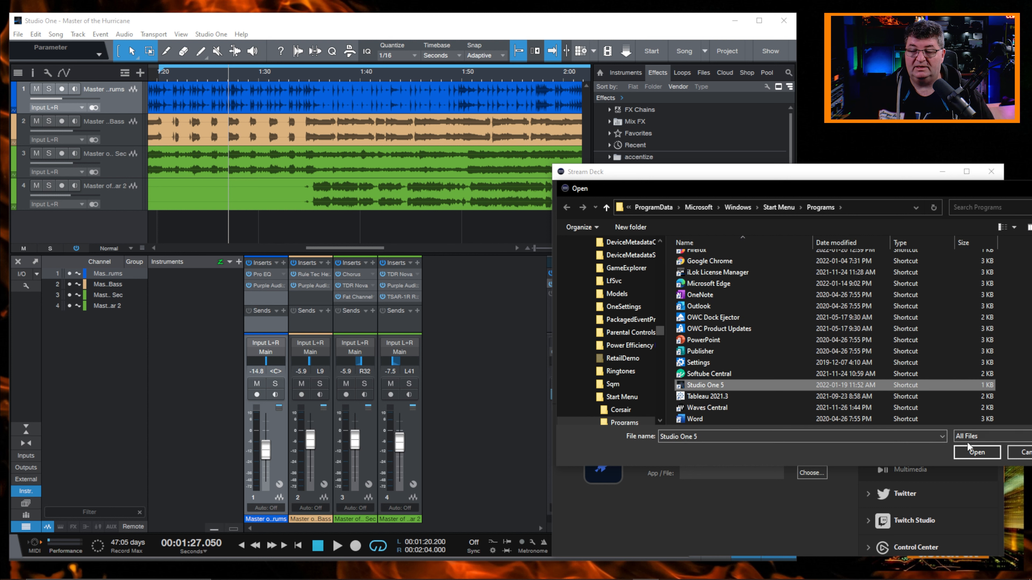
left_click(976, 452)
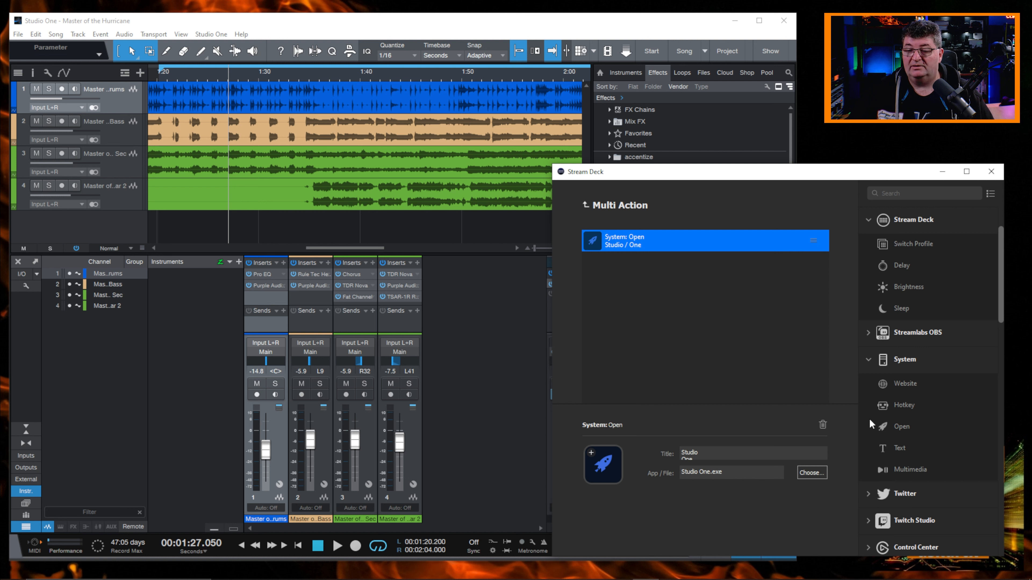
- Add a System Hotkey action set to F5, Studio One's Browser shortcut, below the Open action and return to the key overview
left_click_drag(902, 405, 623, 269)
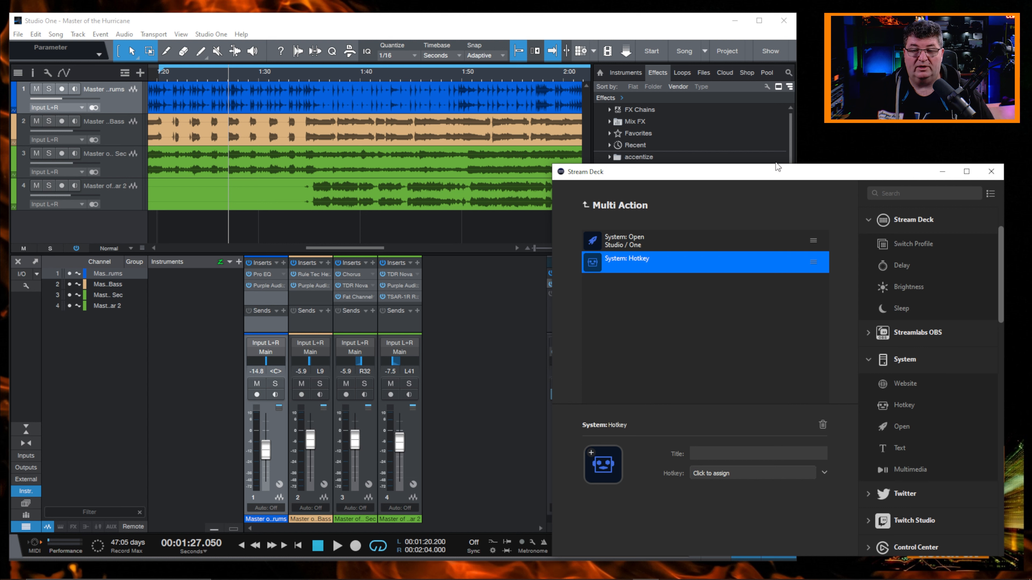
left_click_drag(778, 178, 777, 153)
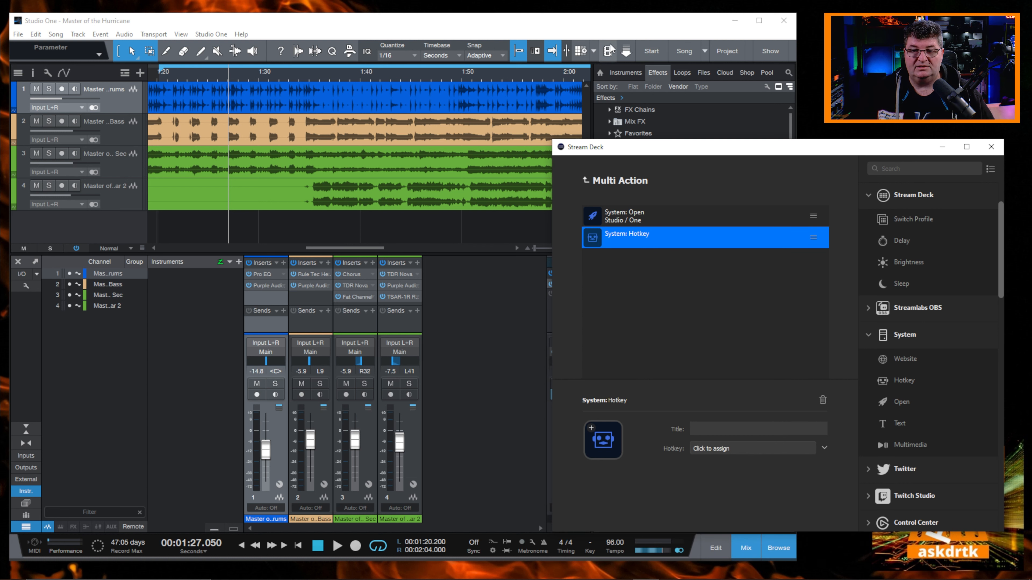
left_click(578, 24)
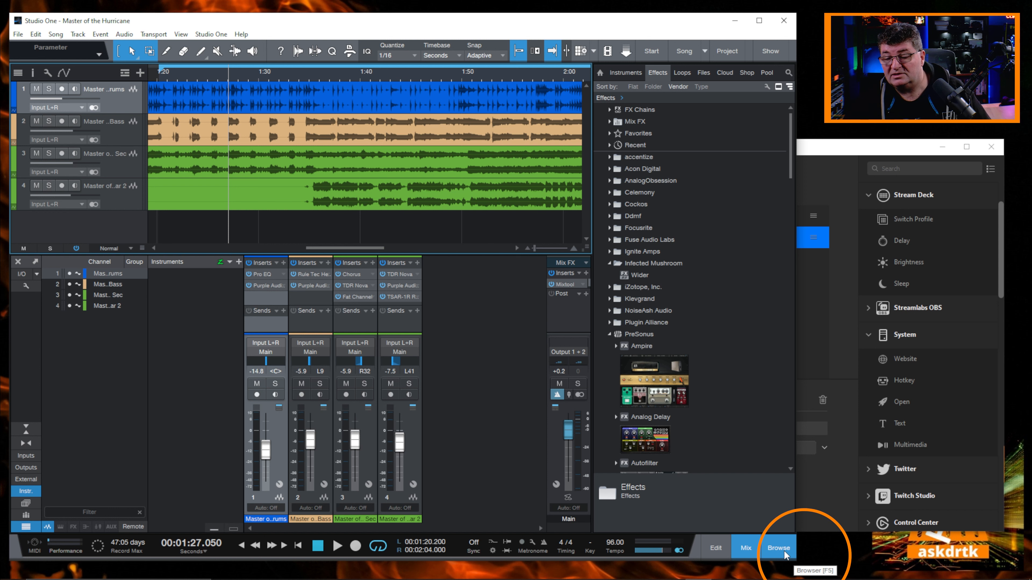
left_click(832, 156)
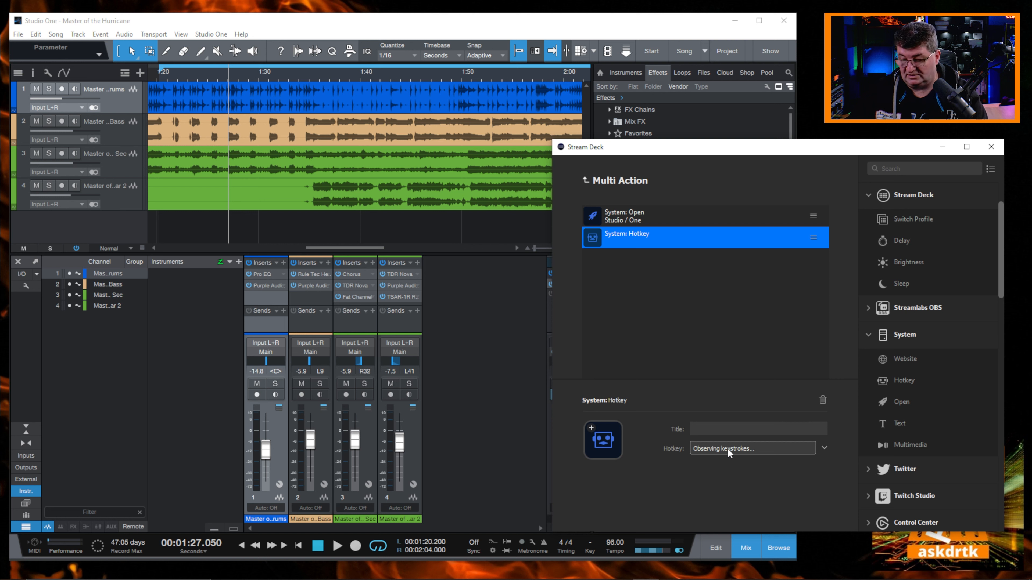
key("F5")
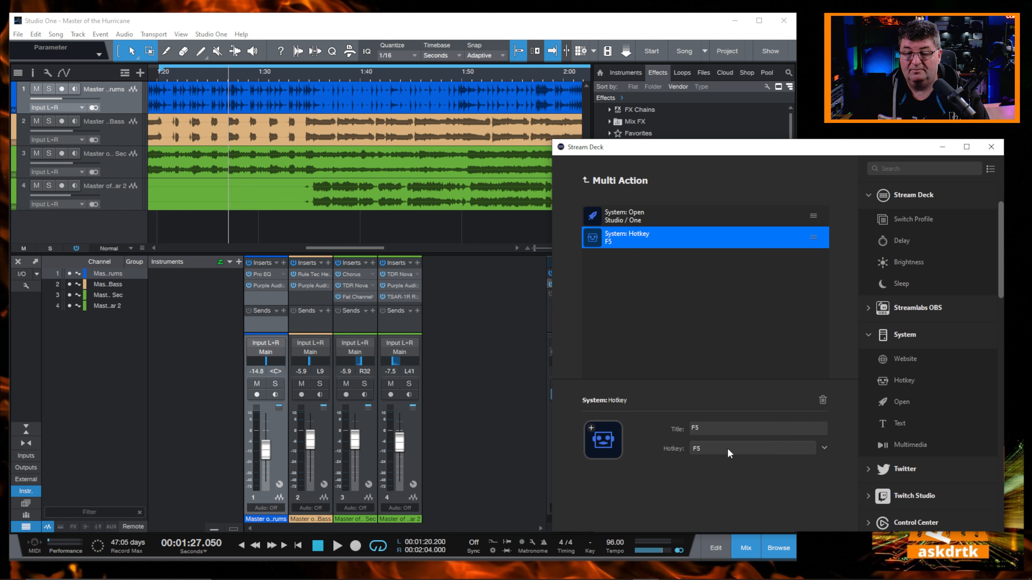
left_click(586, 180)
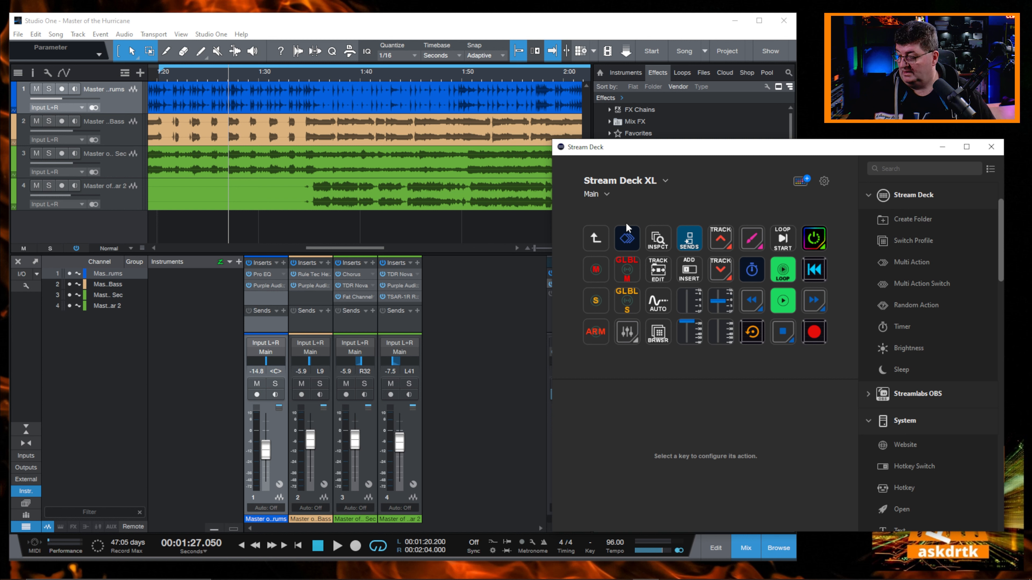
- Test the new Multi Action key by hiding and showing Studio One's browser twice, then return to Stream Deck
key("F5")
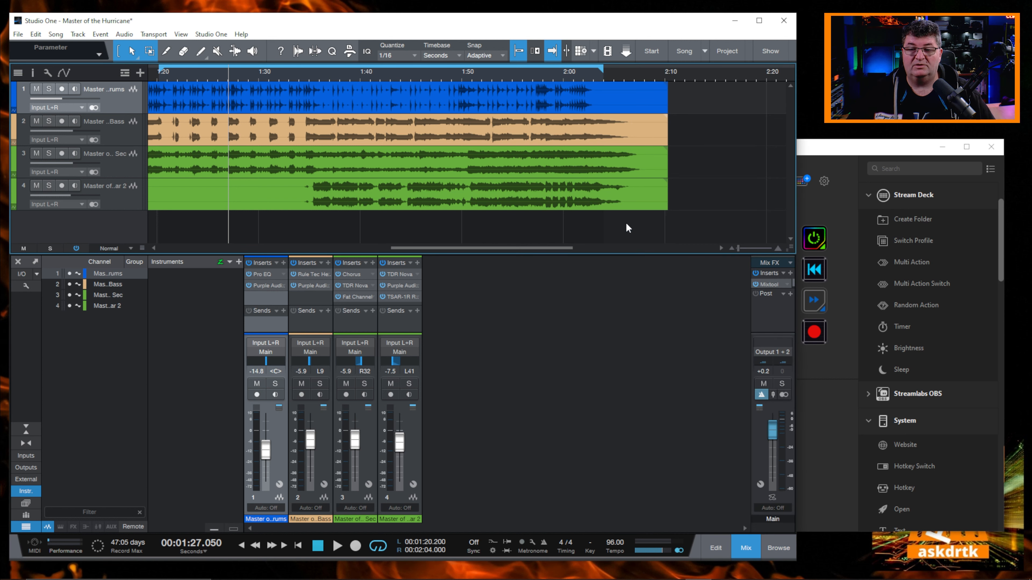
key("F5")
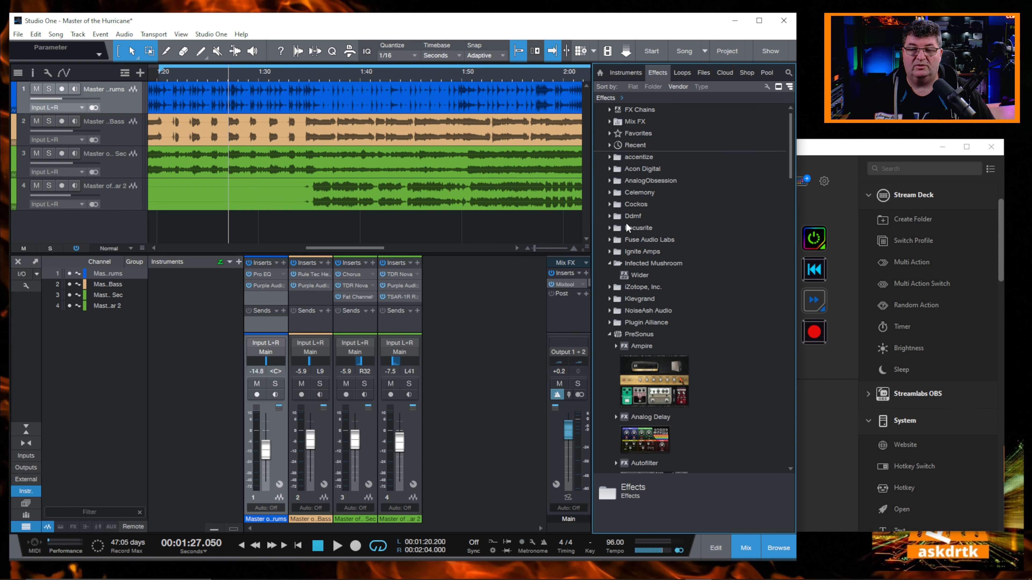
key("F5")
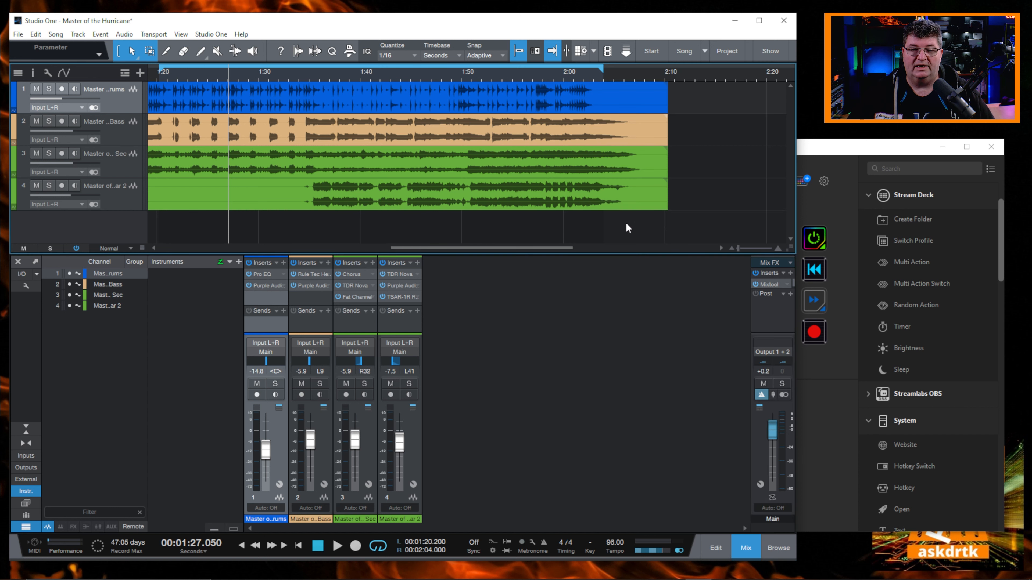
key("F5")
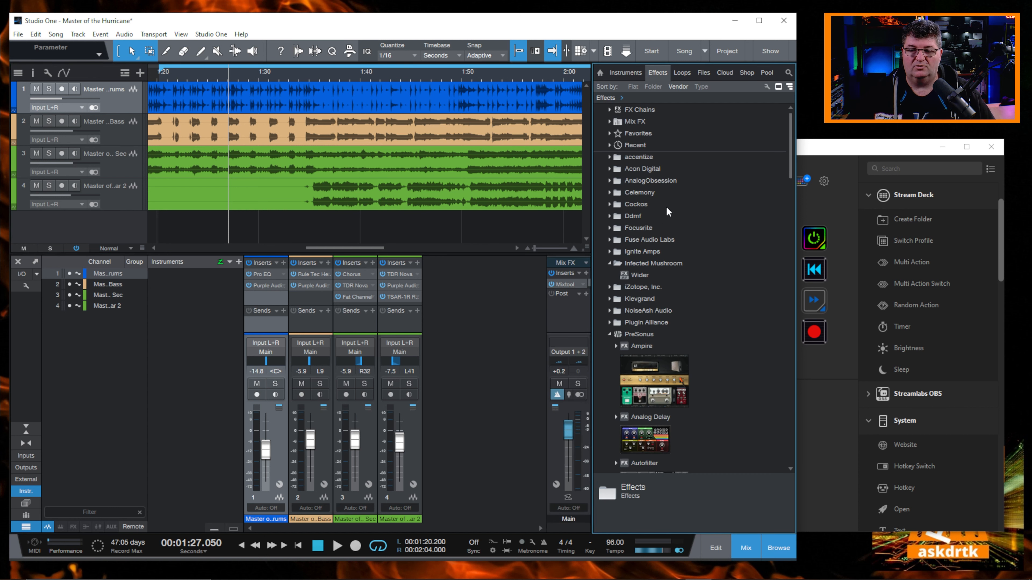
left_click(831, 158)
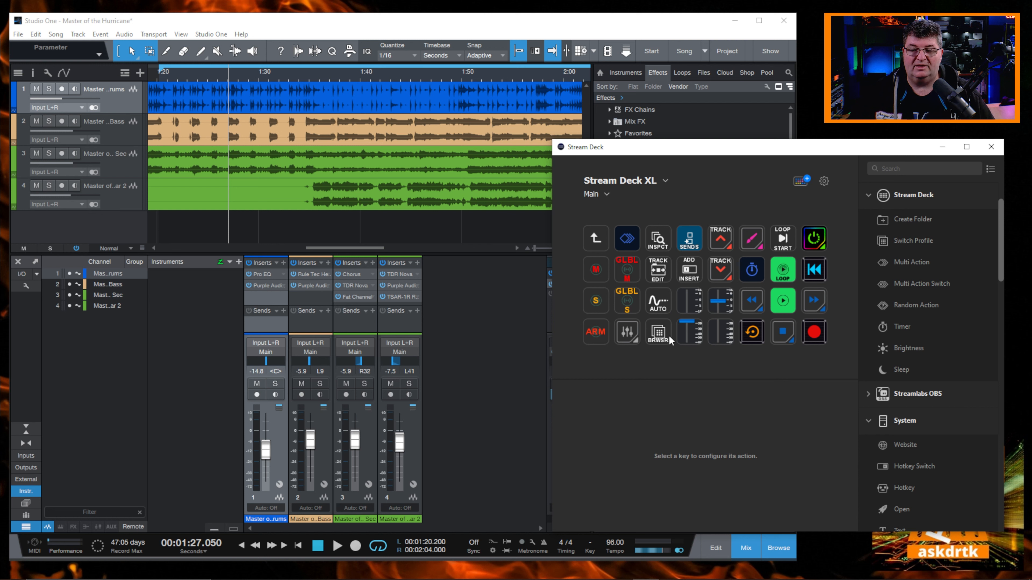
- Examine the power key's existing Multi Action Switch, its contents and the related actions in the Stream Deck and System categories
scroll(925, 508, "down", 15)
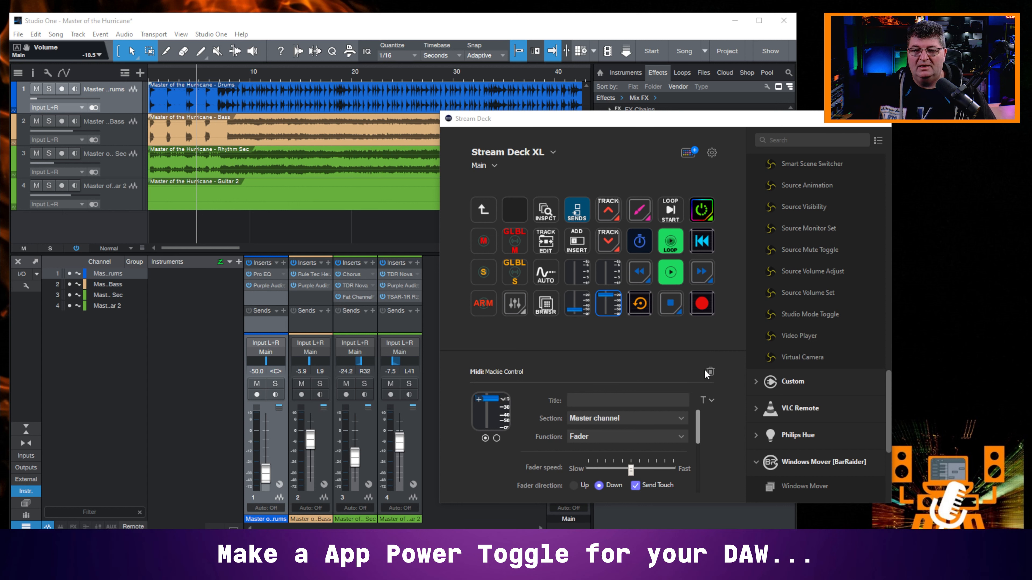
left_click(703, 208)
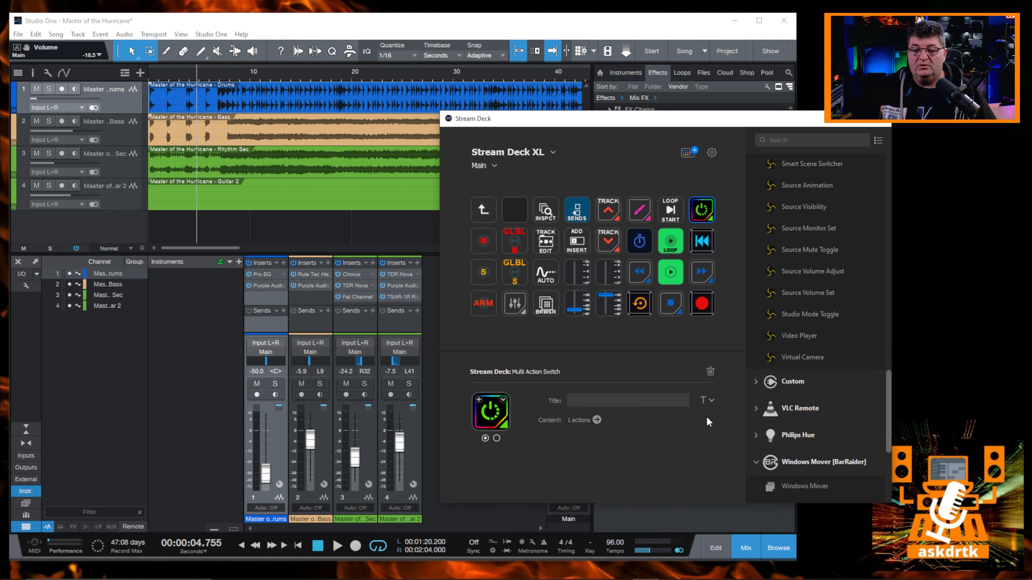
scroll(796, 386, "up", 15)
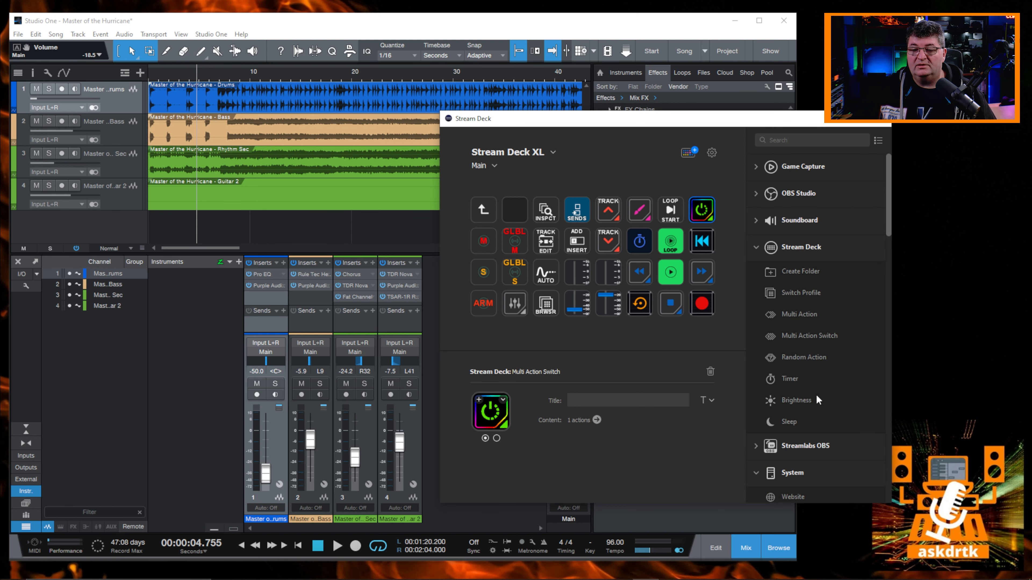
scroll(819, 398, "up", 2)
scroll(817, 392, "down", 4)
scroll(800, 410, "down", 2)
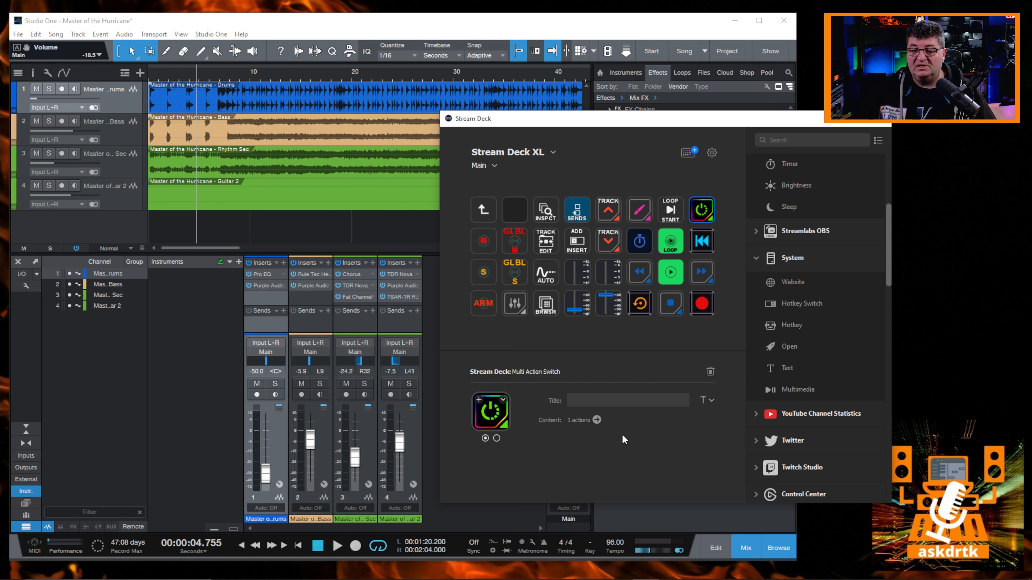
scroll(827, 320, "up", 3)
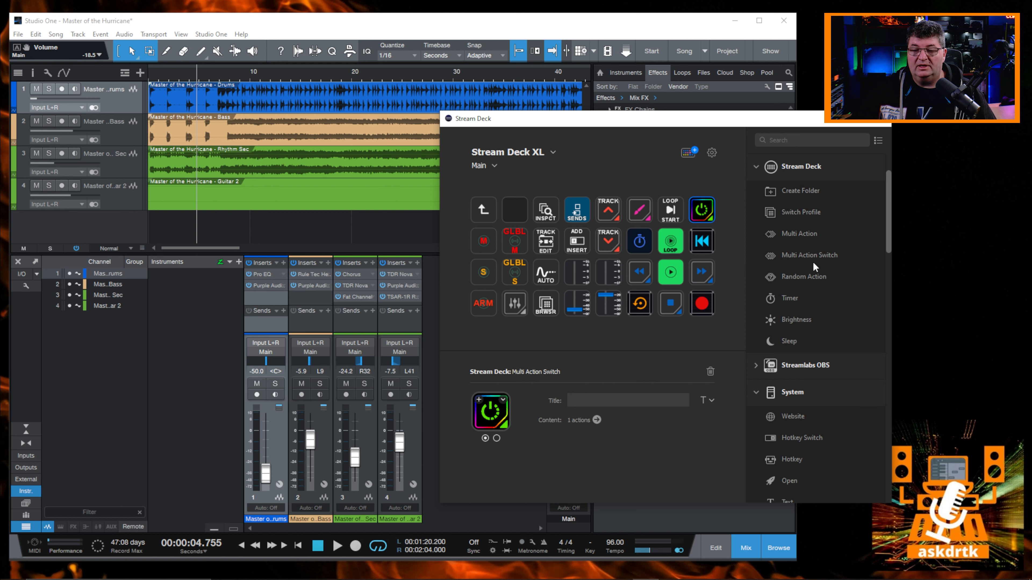
double_click(703, 209)
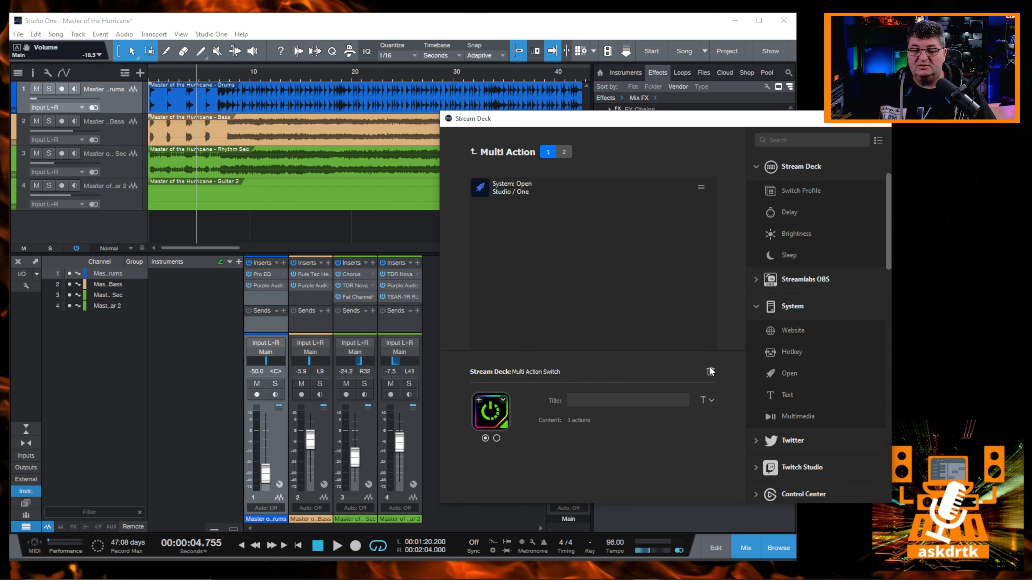
left_click(477, 153)
- Delete the Multi Action Switch from the last key of the first row and assign a new, empty Multi Action Switch there
left_click(697, 213)
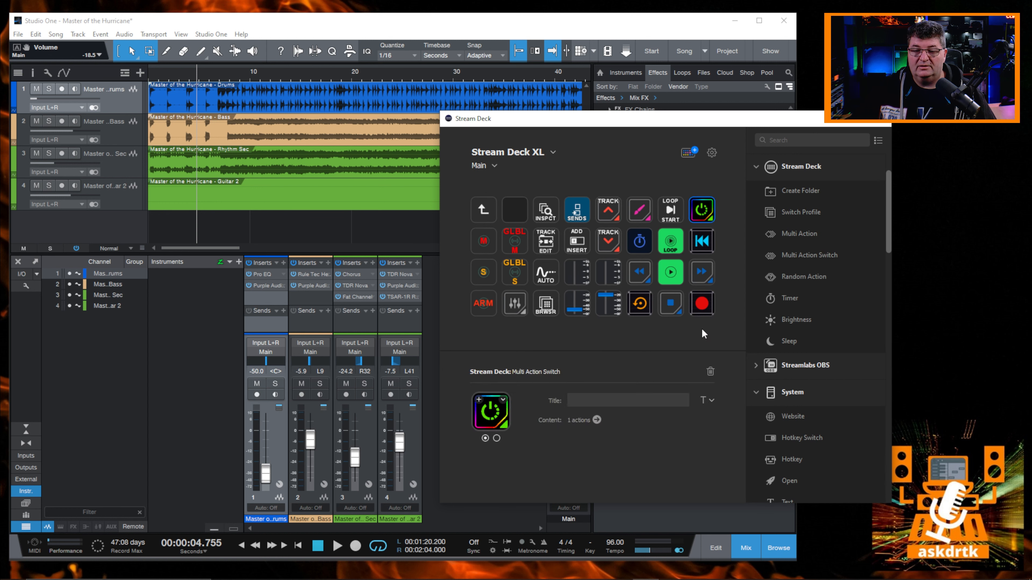
left_click(710, 372)
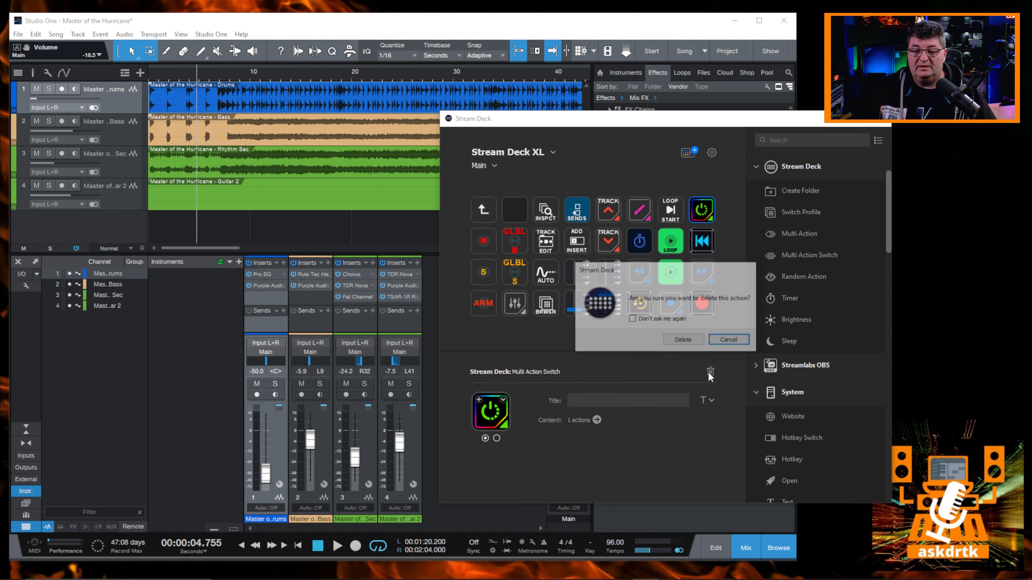
left_click(683, 344)
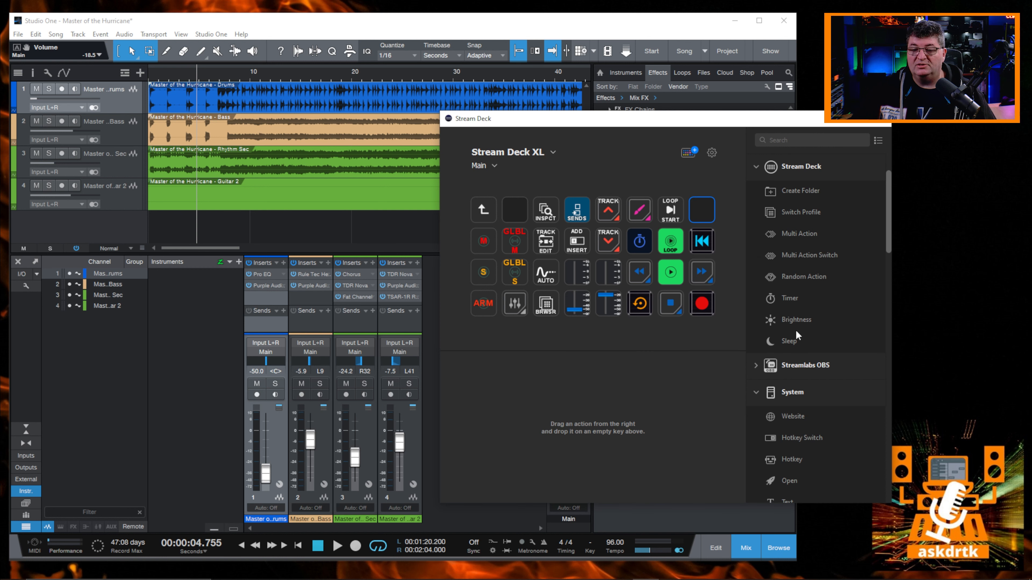
left_click_drag(800, 255, 702, 209)
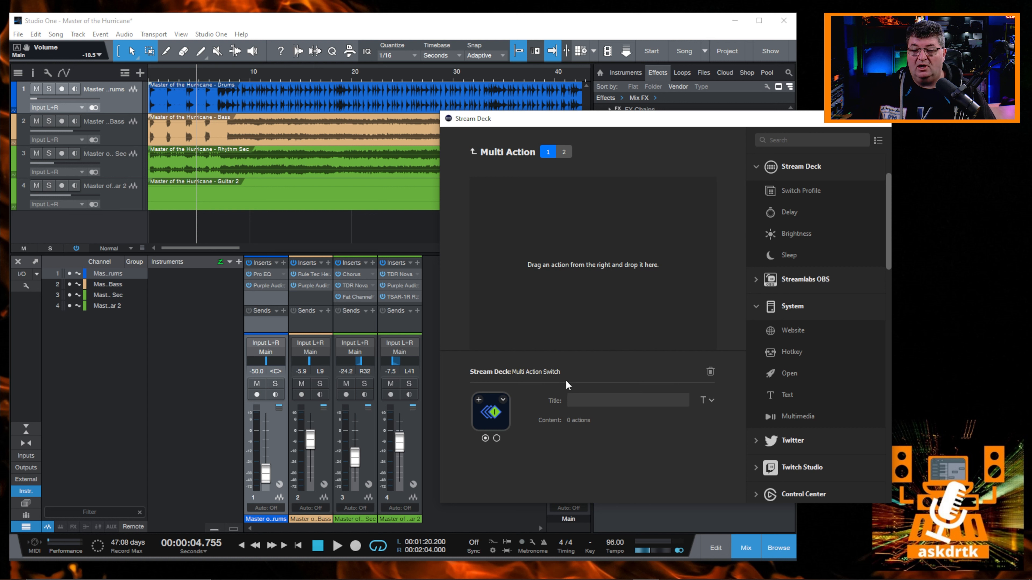
- Add a System Open action to the first action set of the Multi Action Switch, with Studio One 5 as its application
left_click_drag(795, 373, 509, 196)
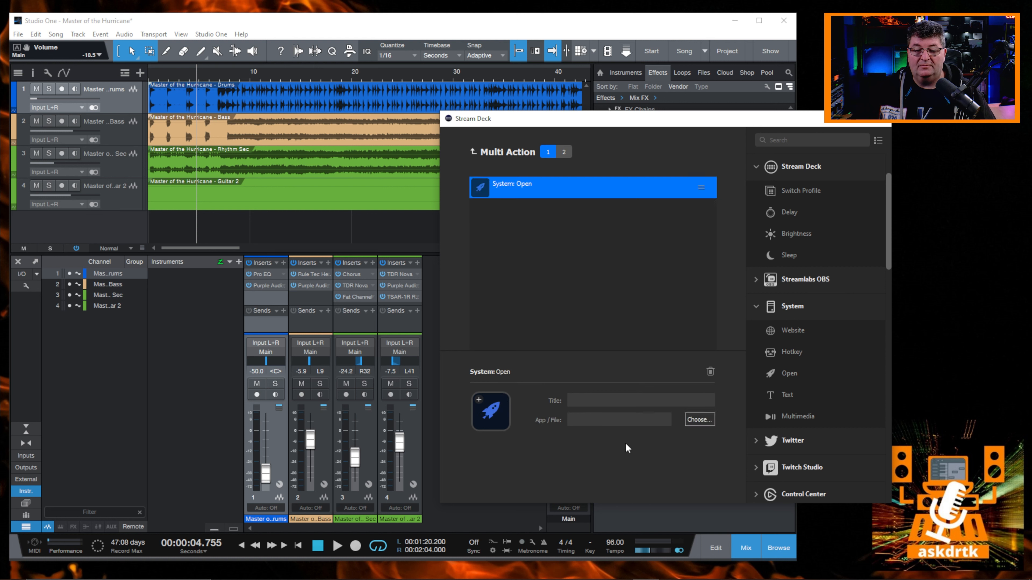
left_click(699, 419)
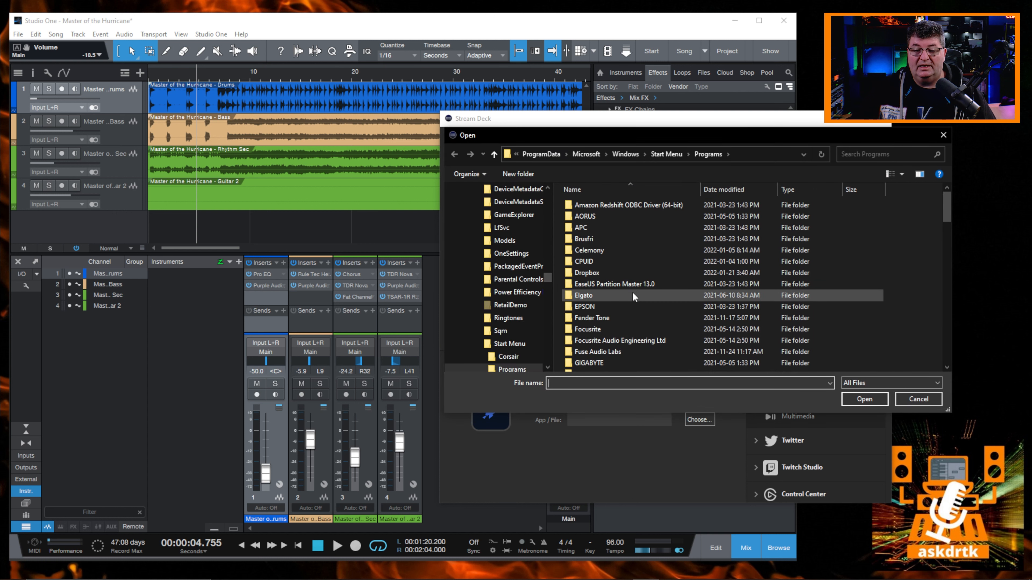
scroll(632, 291, "down", 10)
scroll(635, 293, "down", 5)
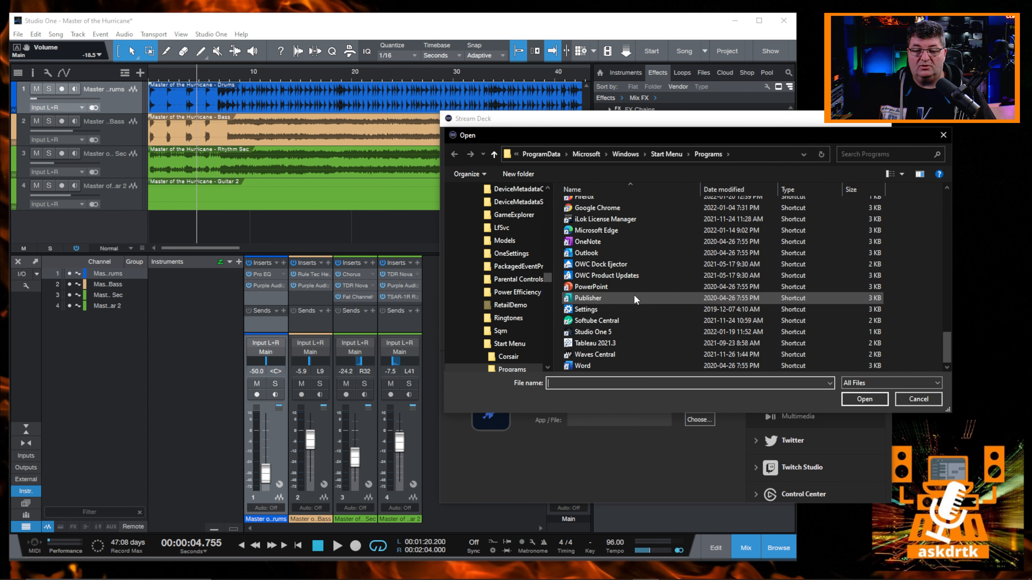
left_click(608, 333)
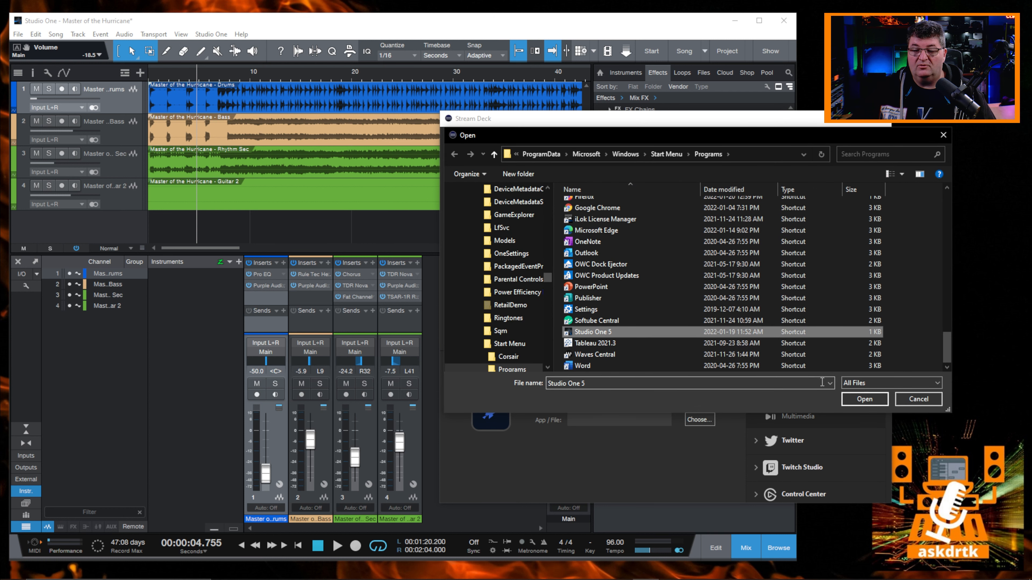
left_click(850, 401)
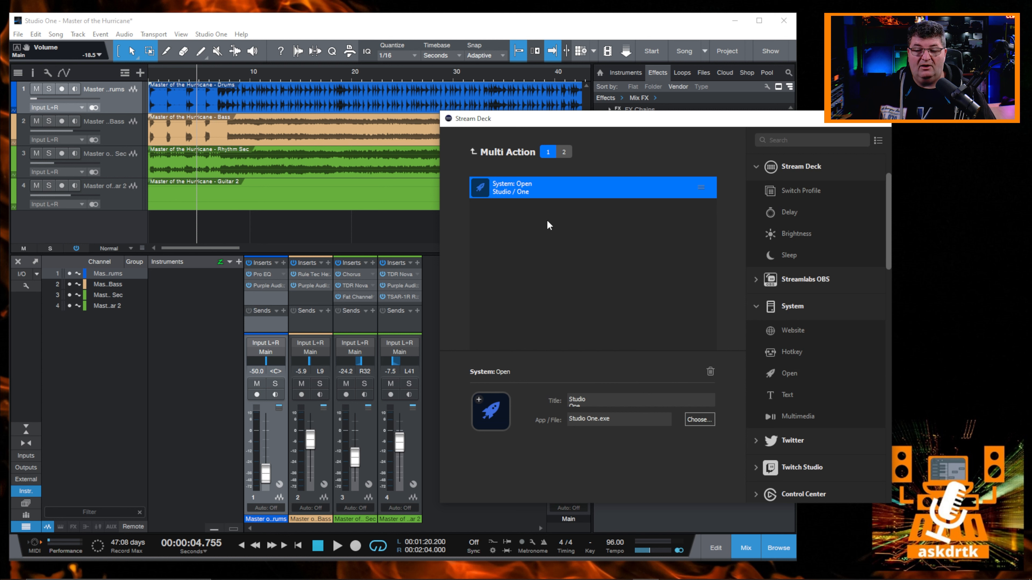
- Add a System Open action to the second action set of the Multi Action Switch, with Studio One 5 as its application
left_click(473, 152)
left_click(702, 209)
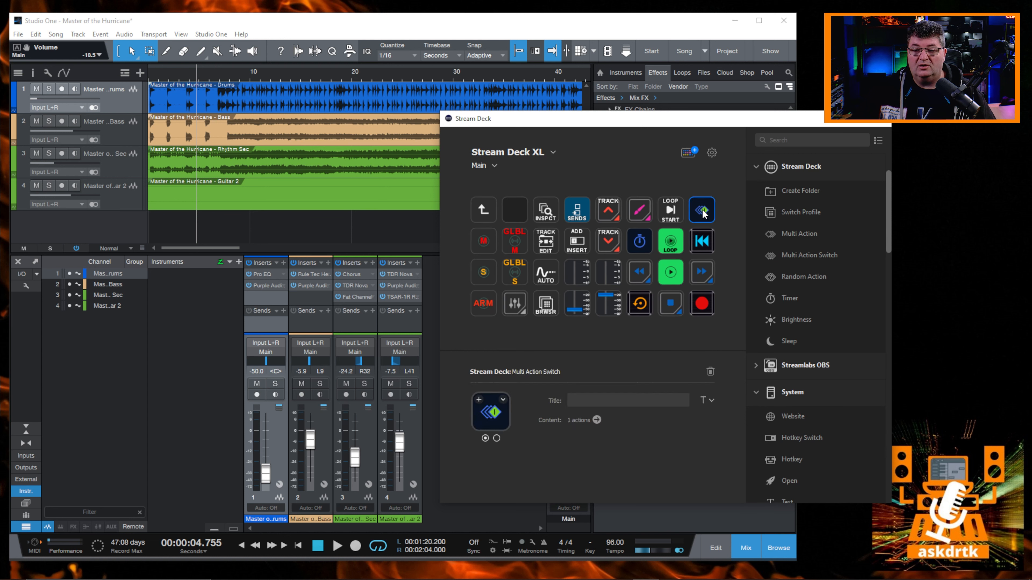
left_click(496, 438)
double_click(710, 210)
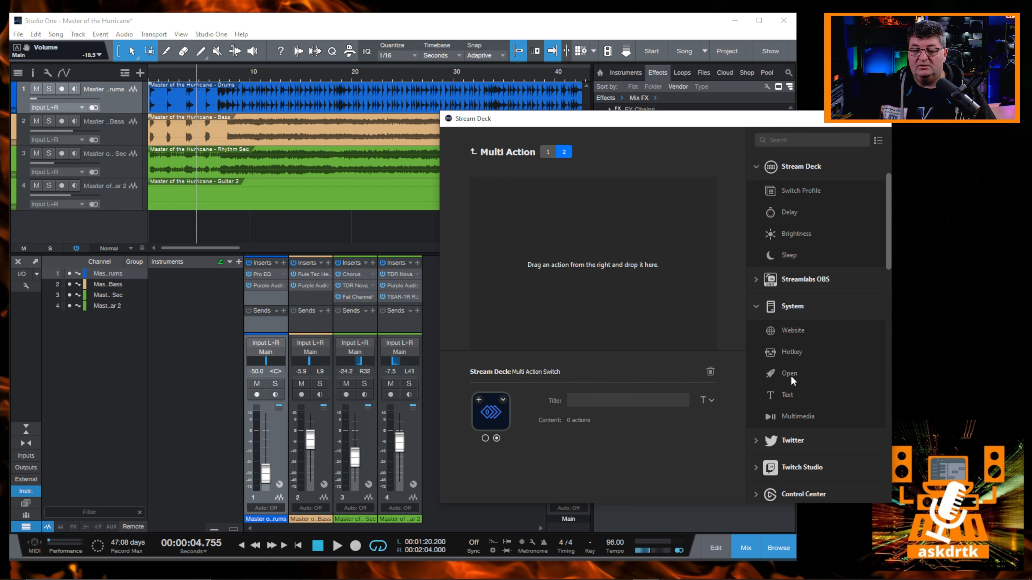
left_click_drag(790, 375, 544, 200)
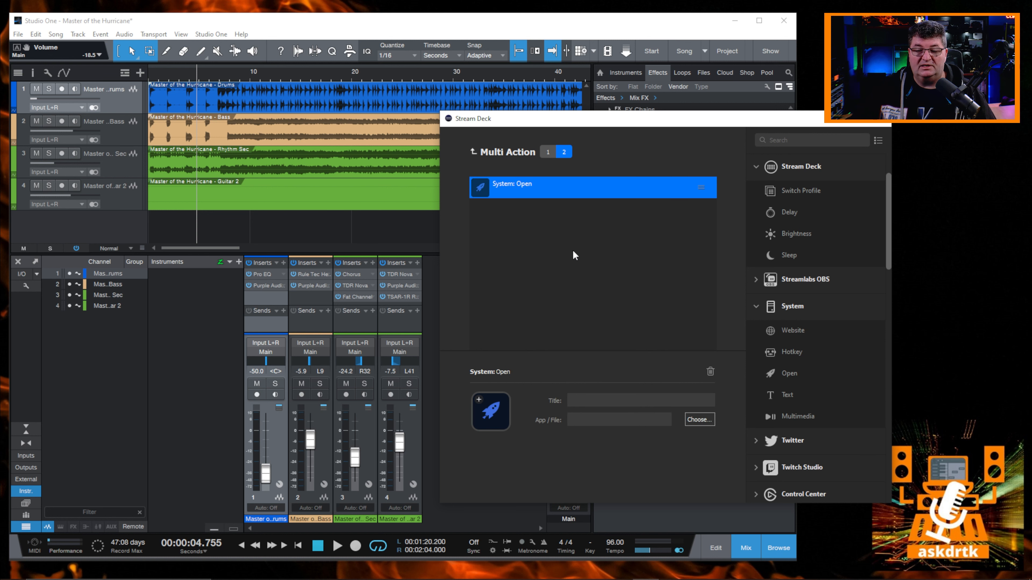
left_click(697, 419)
scroll(610, 289, "down", 10)
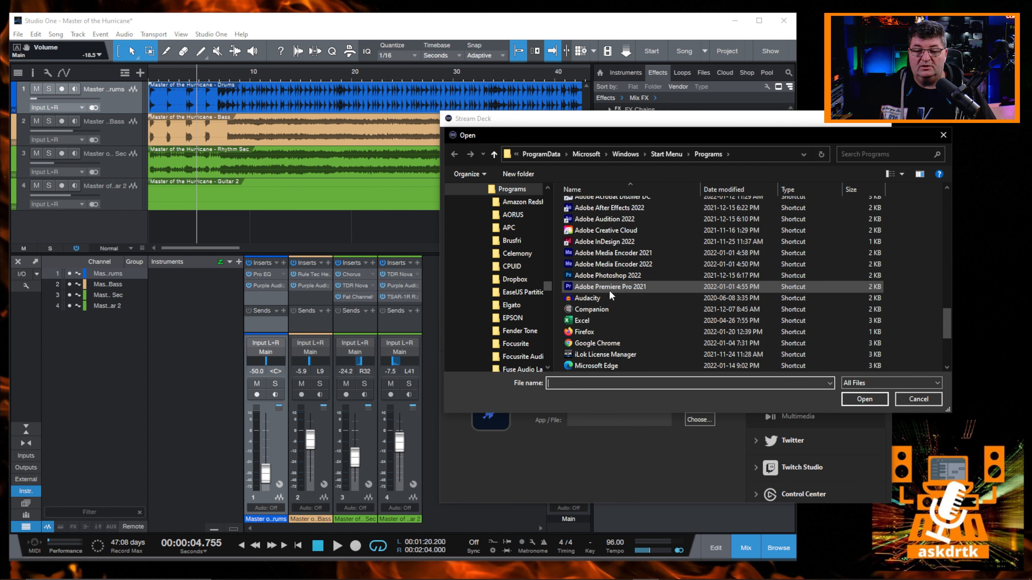
scroll(609, 290, "down", 4)
left_click(612, 332)
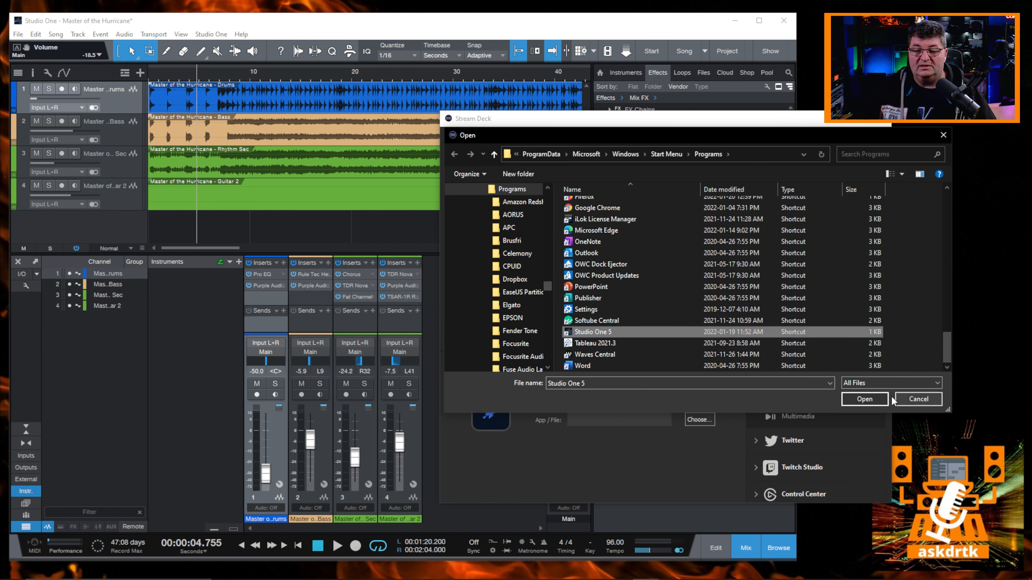
left_click(864, 399)
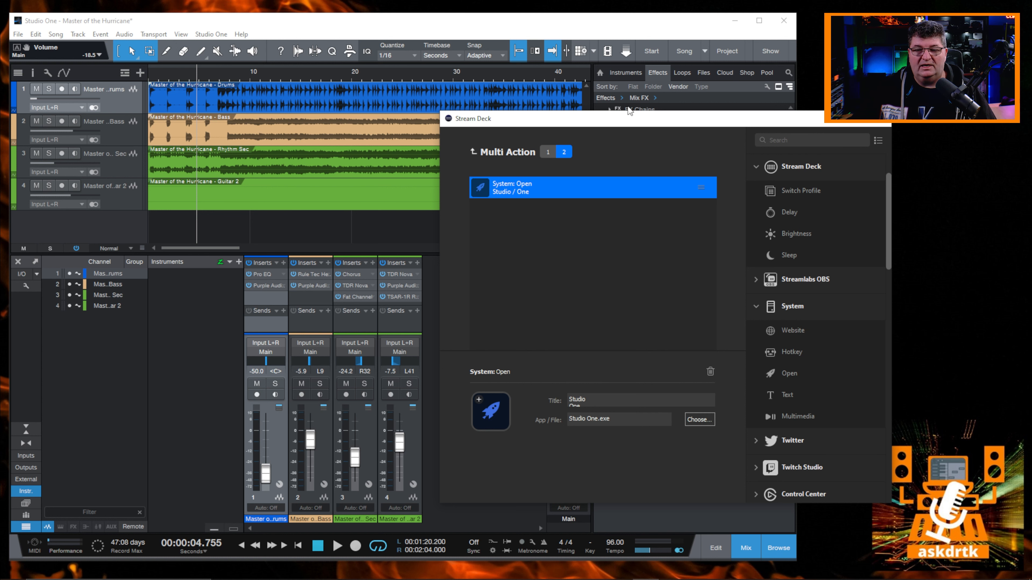
- Look up the shortcut of Studio One's Quit command, dismiss the menu without quitting, and return to Stream Deck
left_click_drag(628, 119, 698, 125)
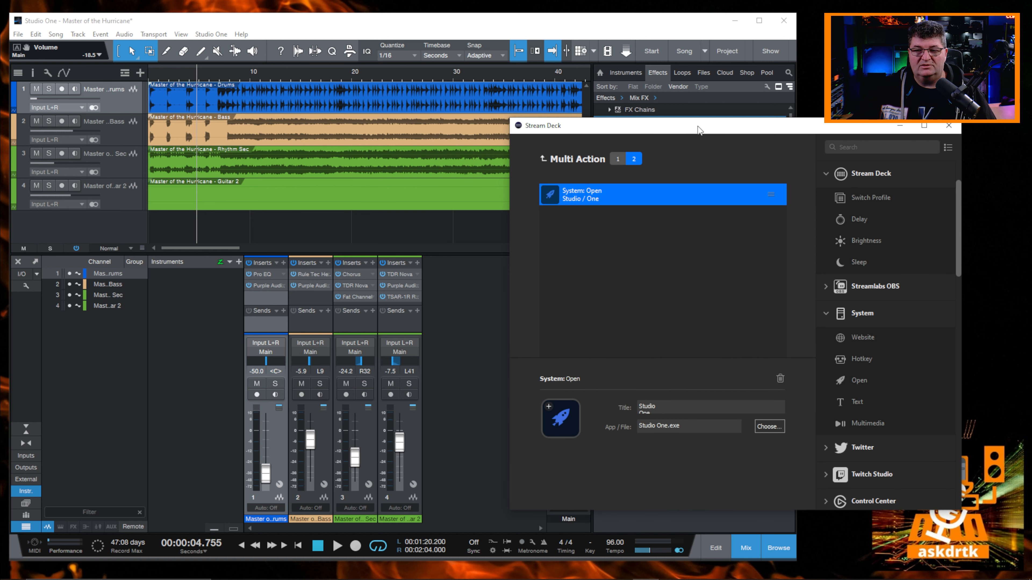
left_click(65, 20)
left_click(18, 35)
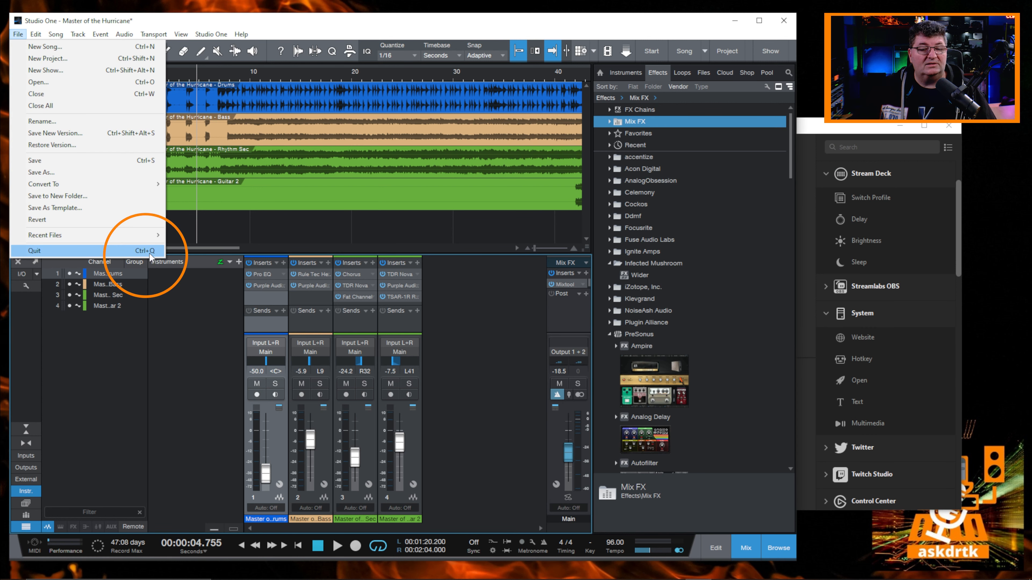
left_click(400, 24)
left_click(842, 130)
left_click_drag(842, 129, 793, 102)
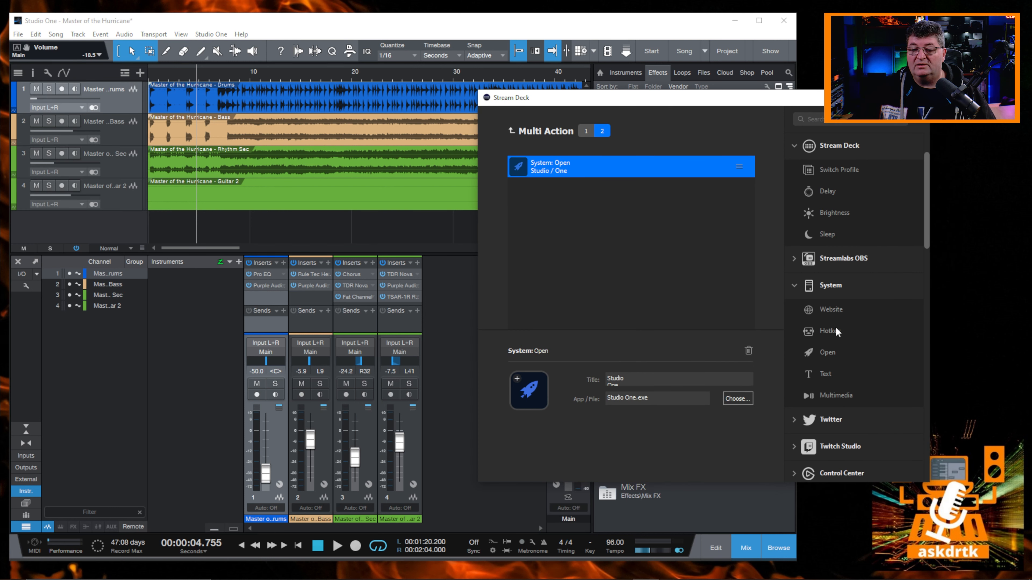
- Add a System Hotkey action assigned to Ctrl+Q below the Open action in the second action set, then return to the key overview
left_click_drag(827, 329, 574, 195)
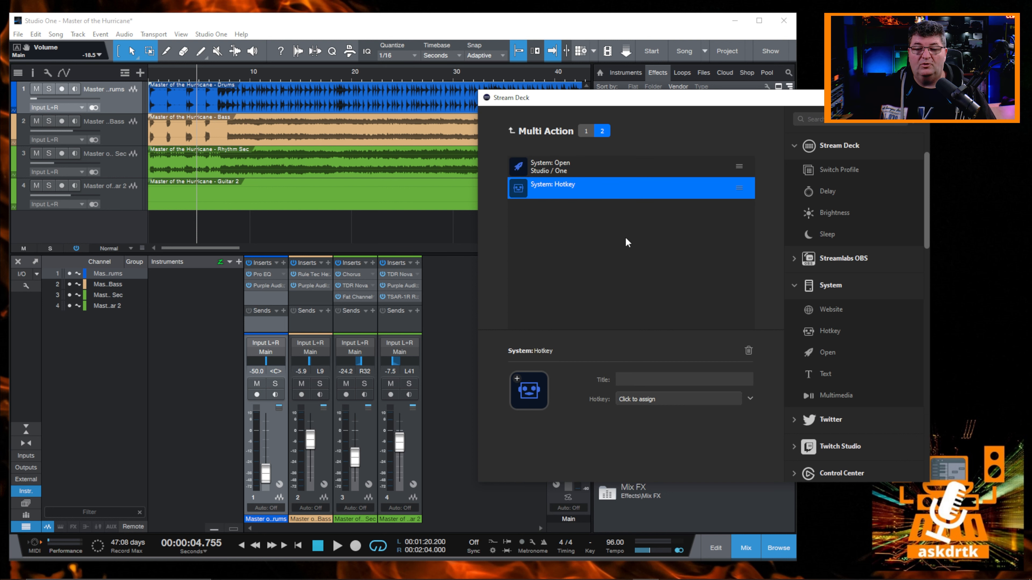
left_click(705, 401)
key("ctrl+q")
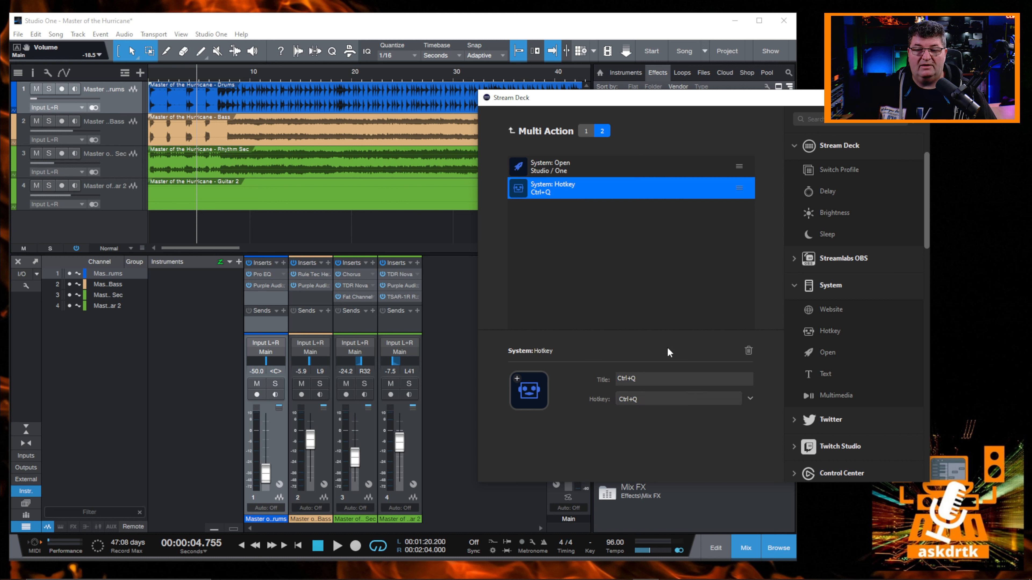
left_click(511, 131)
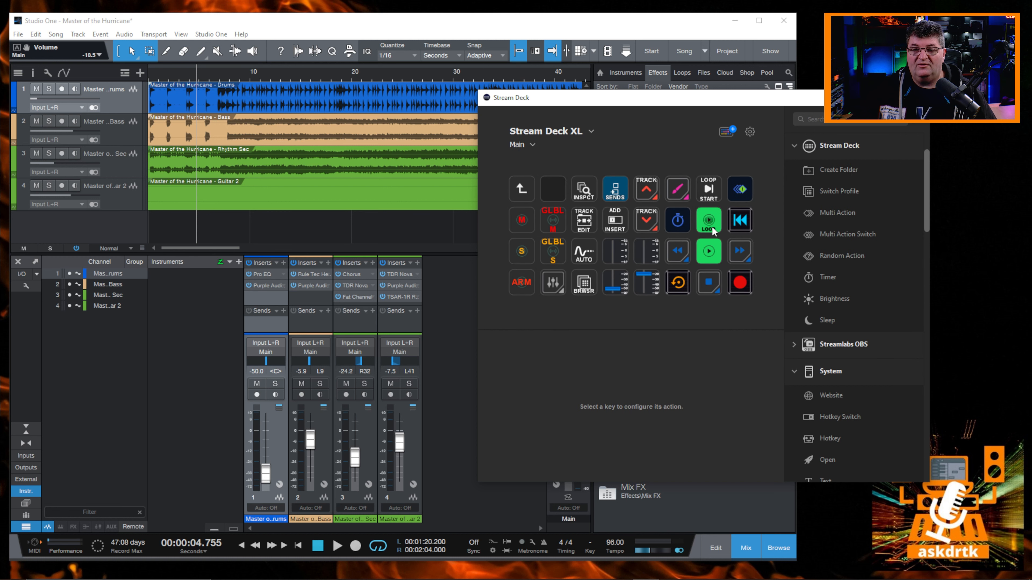
- Set the icon of the Multi Action Switch's first state to the App_Power_On image from the Full RGB Normal folder
left_click(737, 194)
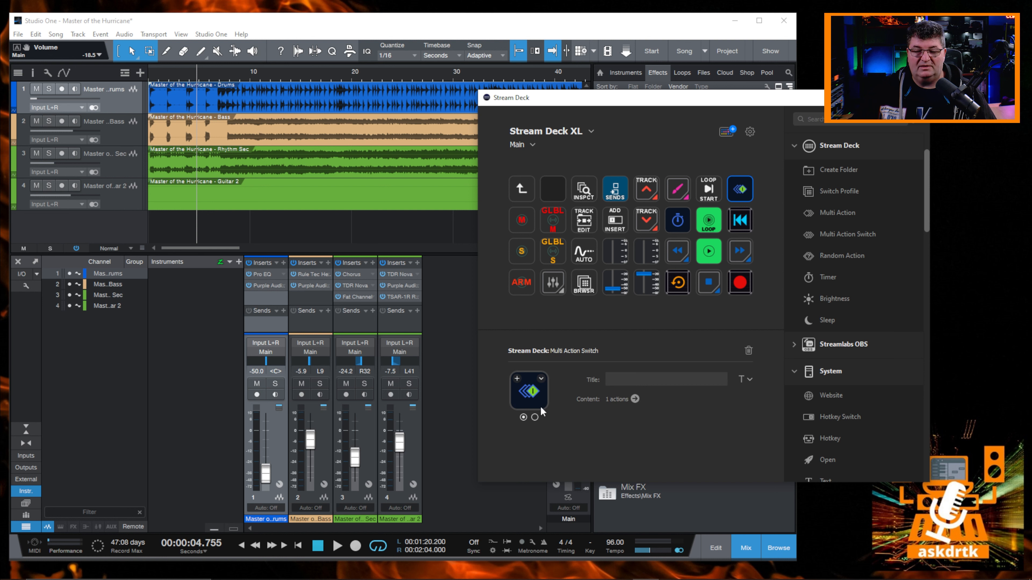
left_click(541, 382)
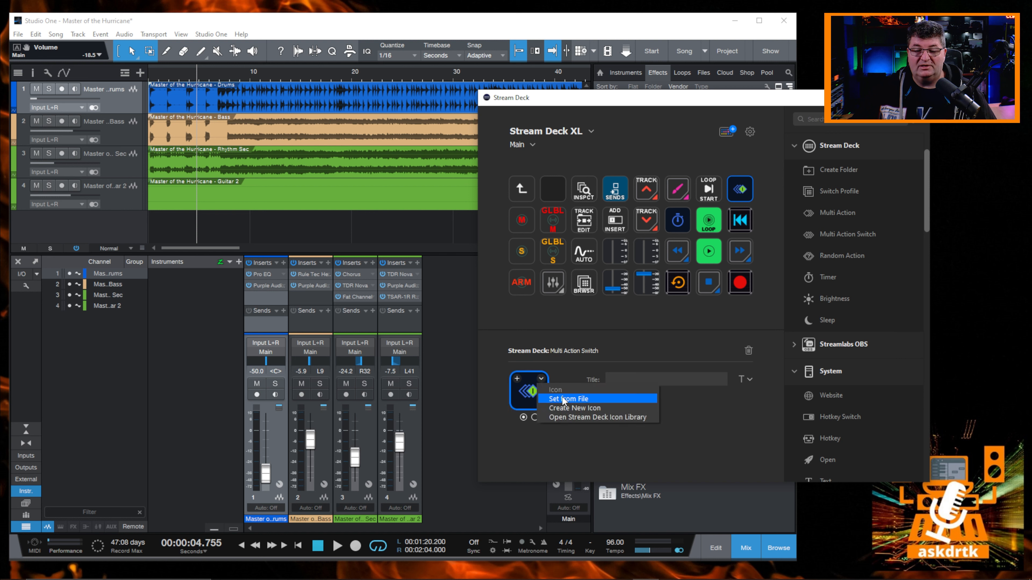
left_click(577, 398)
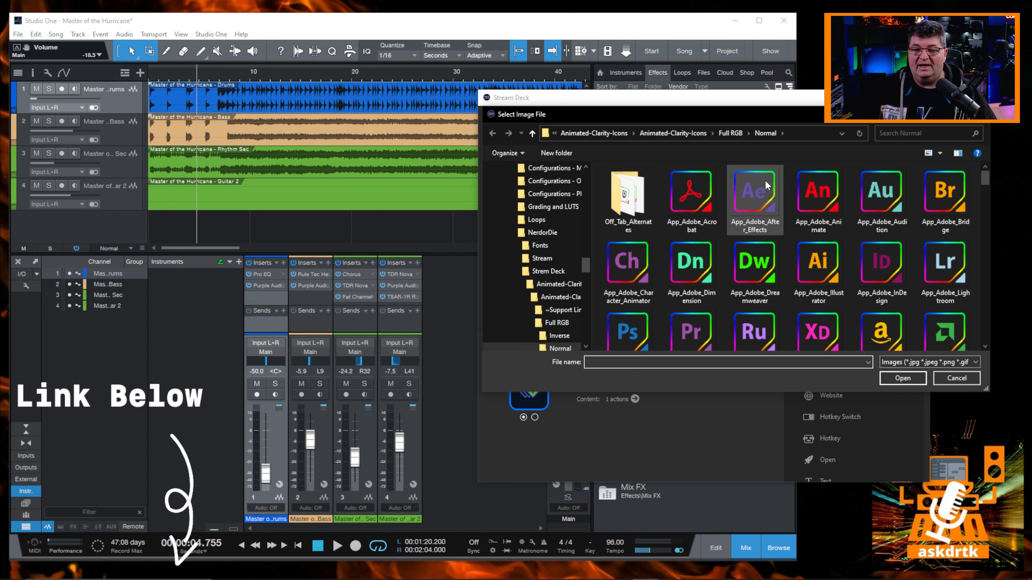
scroll(777, 249, "down", 6)
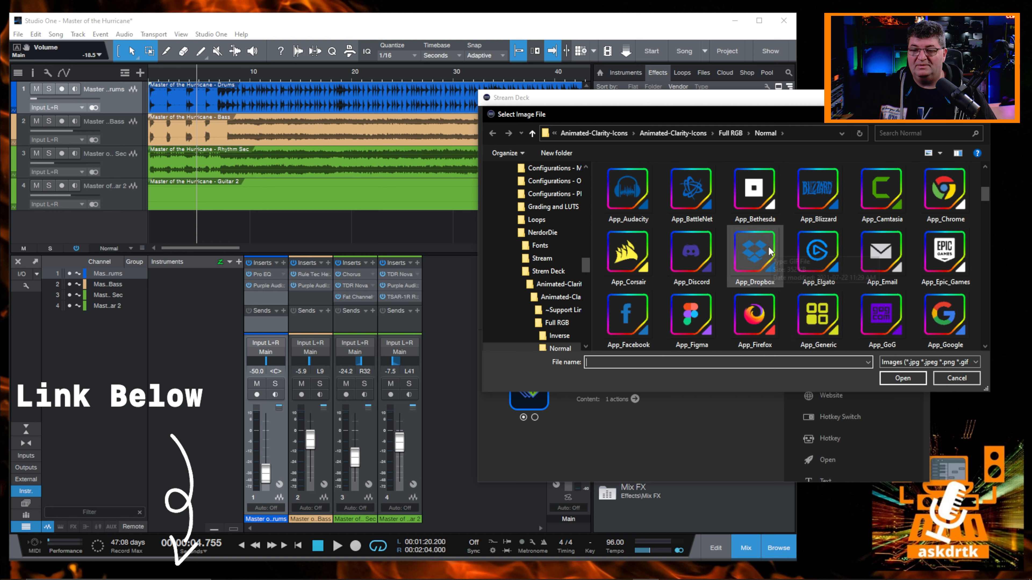
scroll(779, 248, "down", 9)
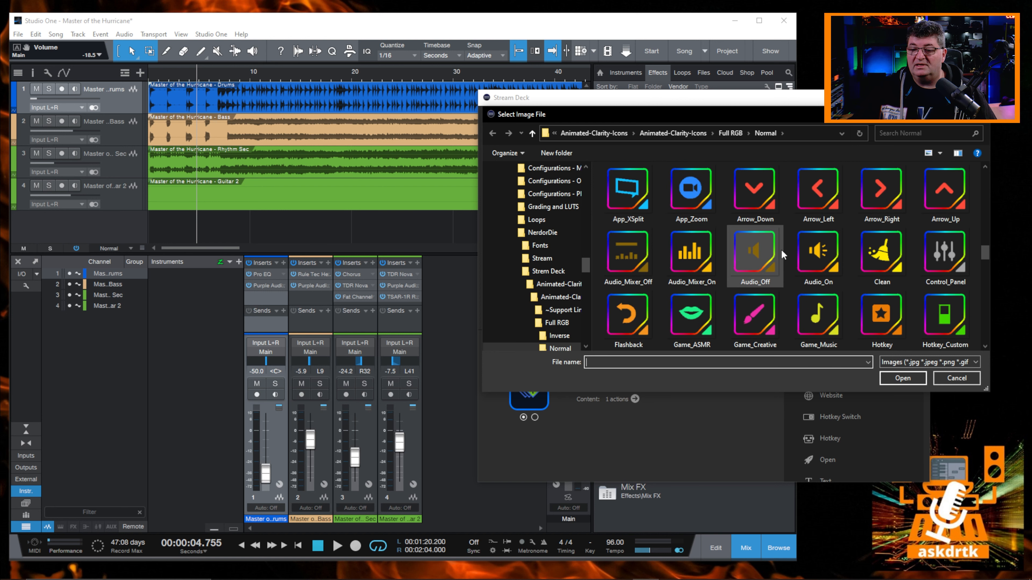
scroll(781, 249, "down", 3)
scroll(781, 249, "down", 4)
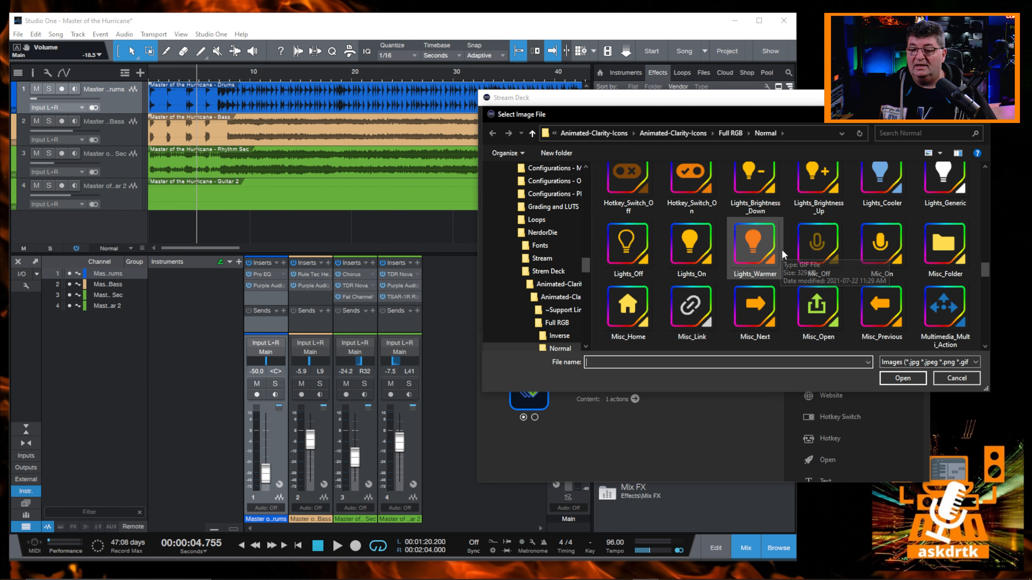
scroll(781, 249, "down", 5)
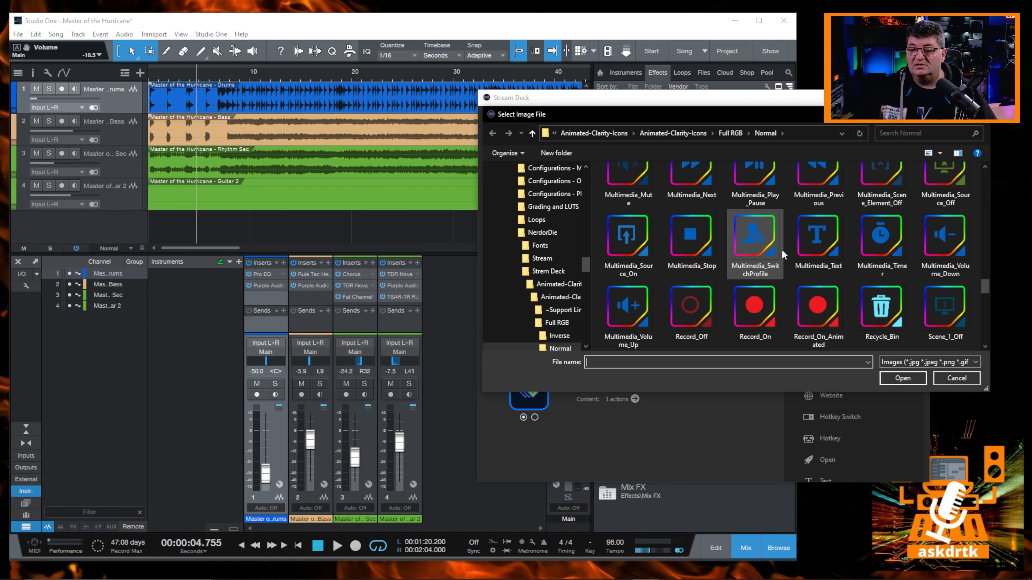
scroll(782, 249, "up", 1)
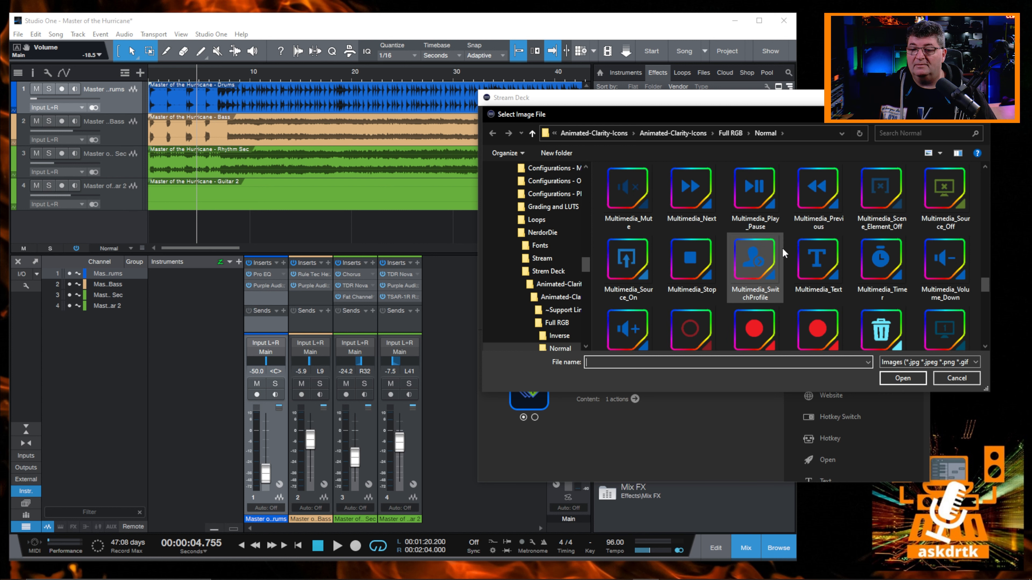
scroll(782, 248, "up", 10)
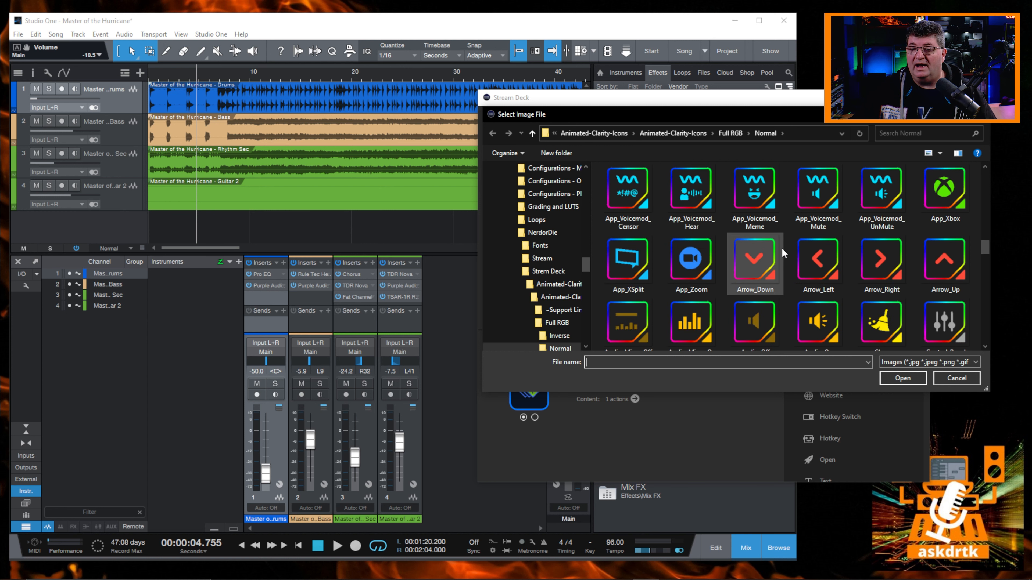
scroll(781, 247, "up", 1)
scroll(785, 248, "up", 1)
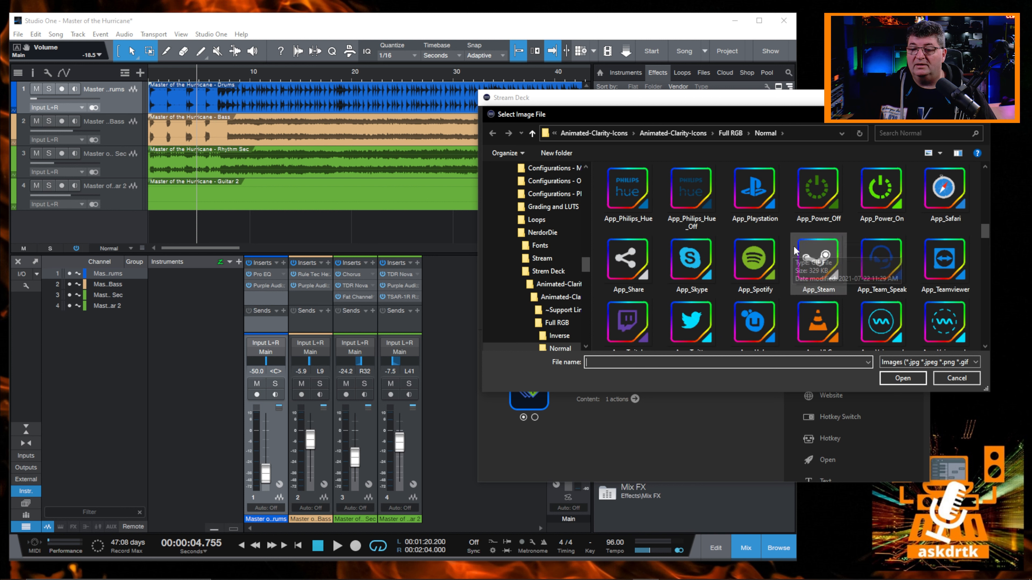
scroll(790, 249, "up", 1)
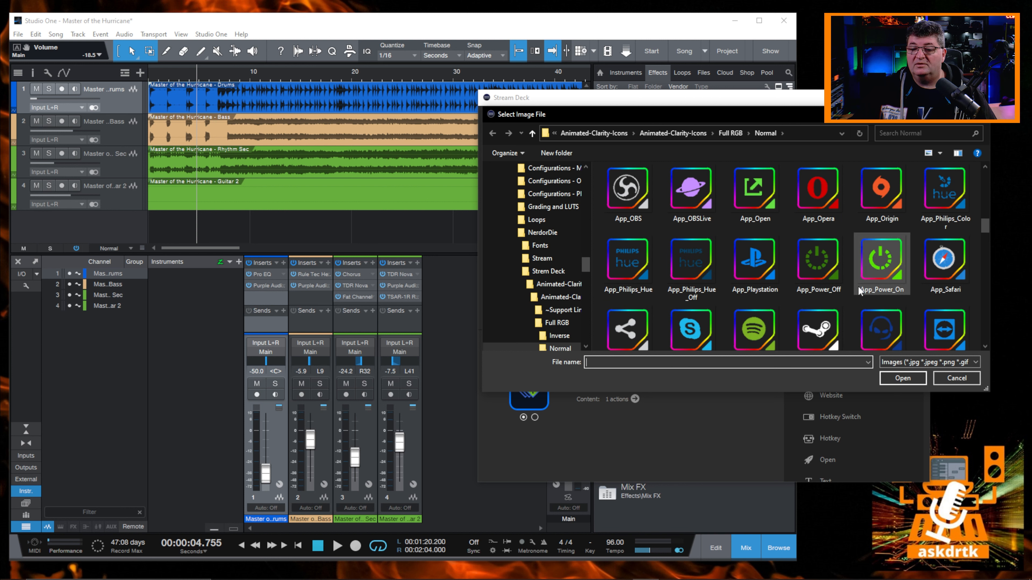
left_click(880, 265)
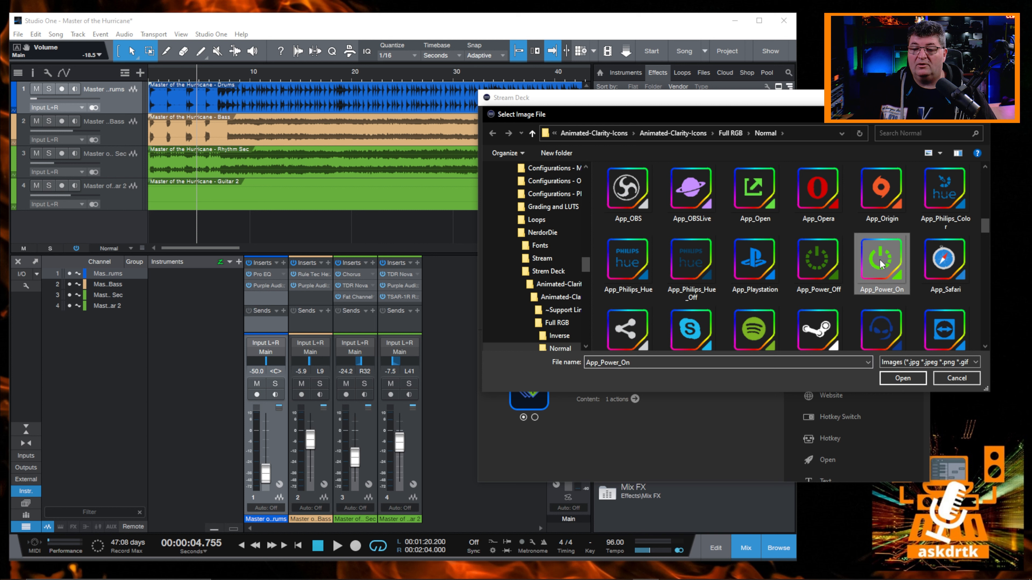
left_click(904, 378)
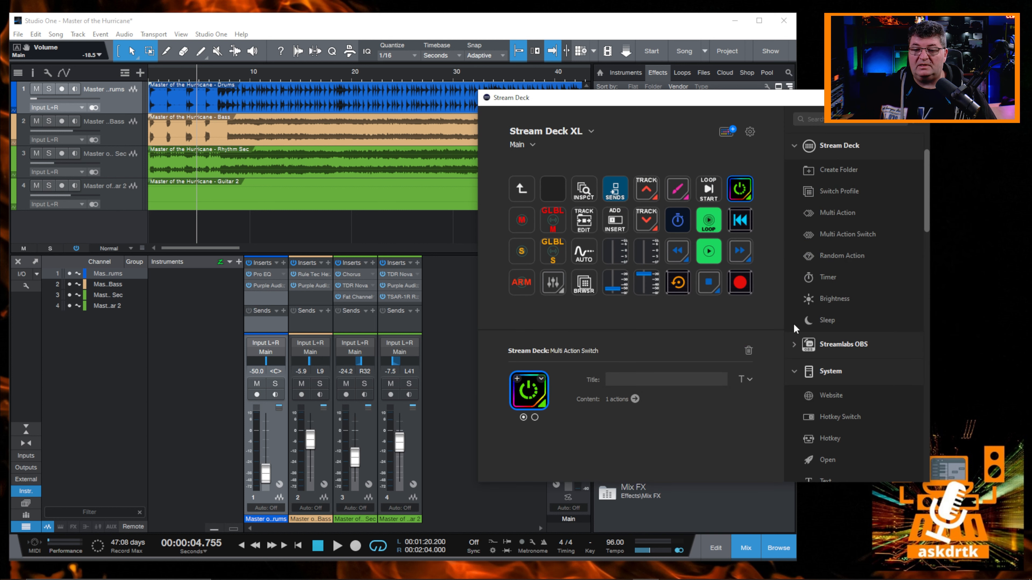
- Set the icon of the Multi Action Switch's second state to the App_Power_Off image
left_click(535, 417)
left_click(541, 379)
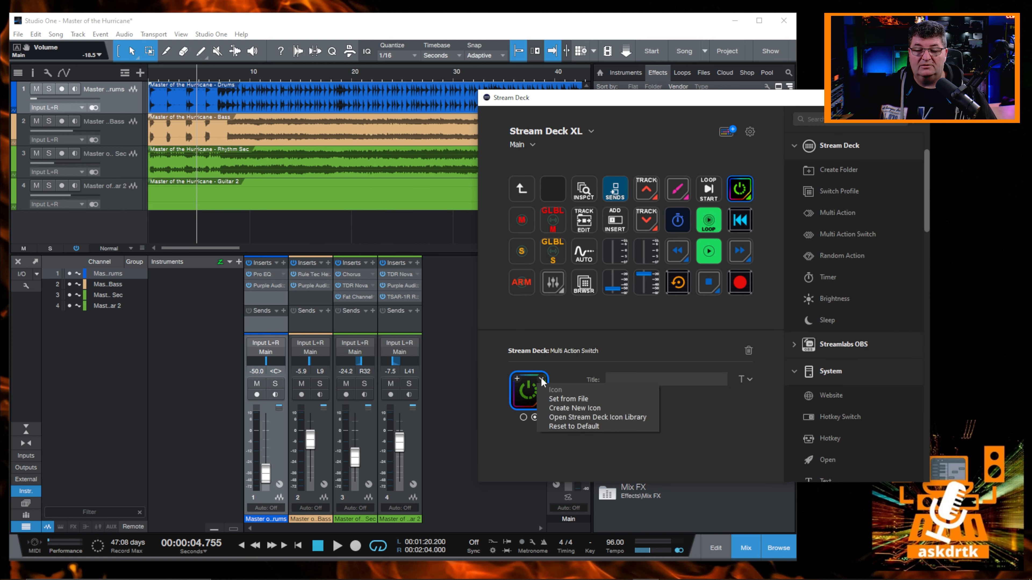
left_click(575, 398)
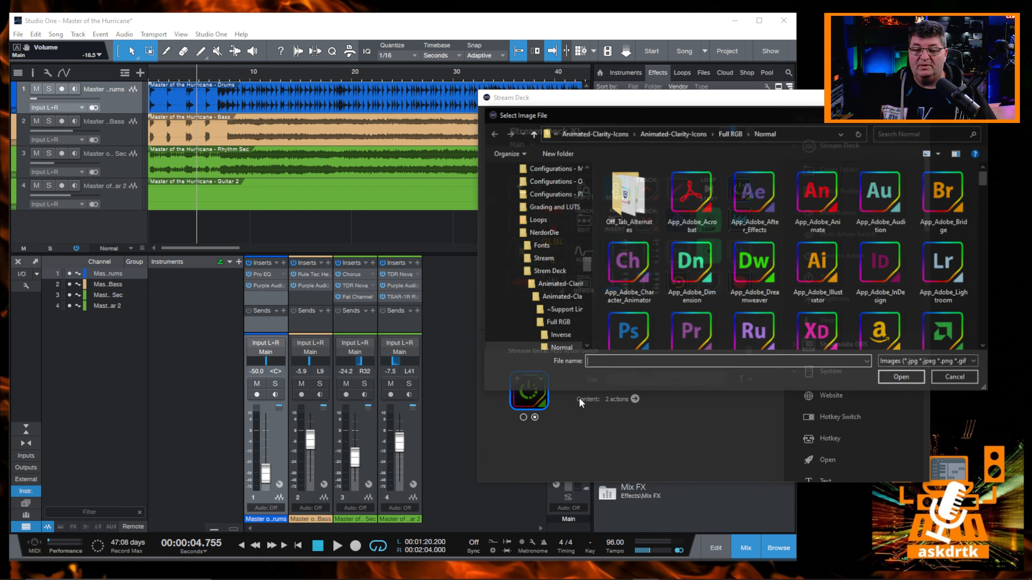
scroll(810, 253, "down", 8)
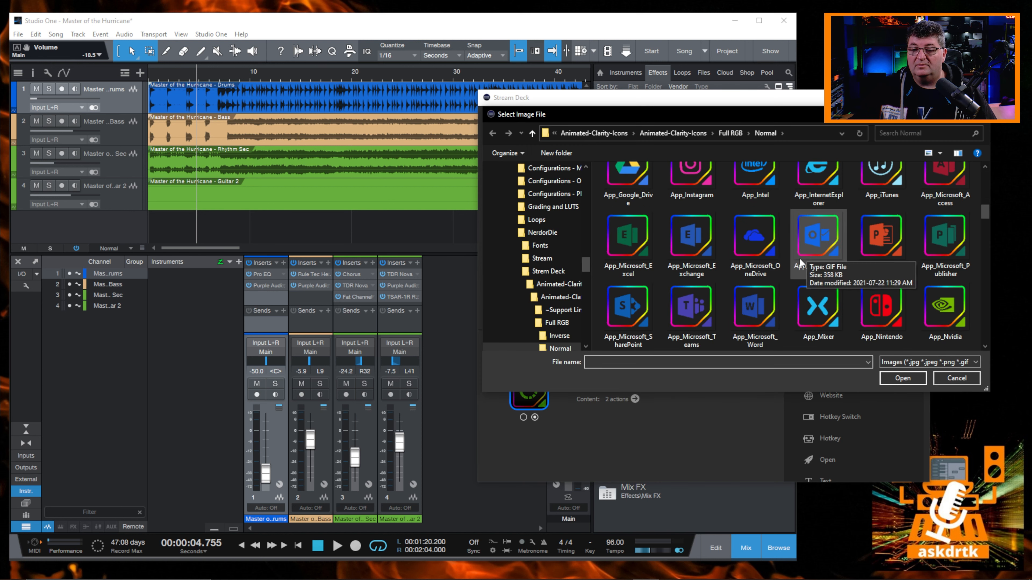
scroll(753, 268, "down", 1)
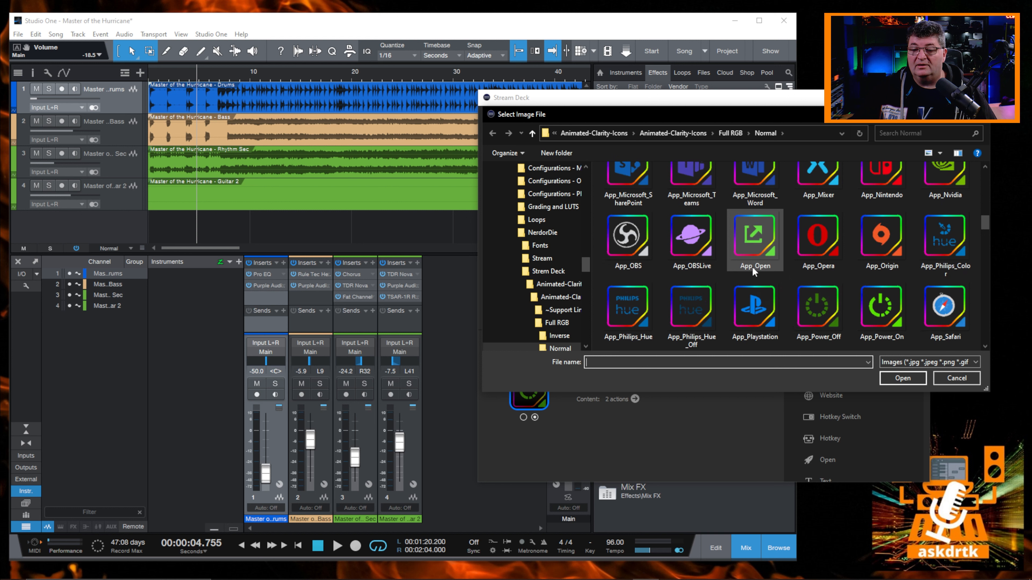
left_click(820, 303)
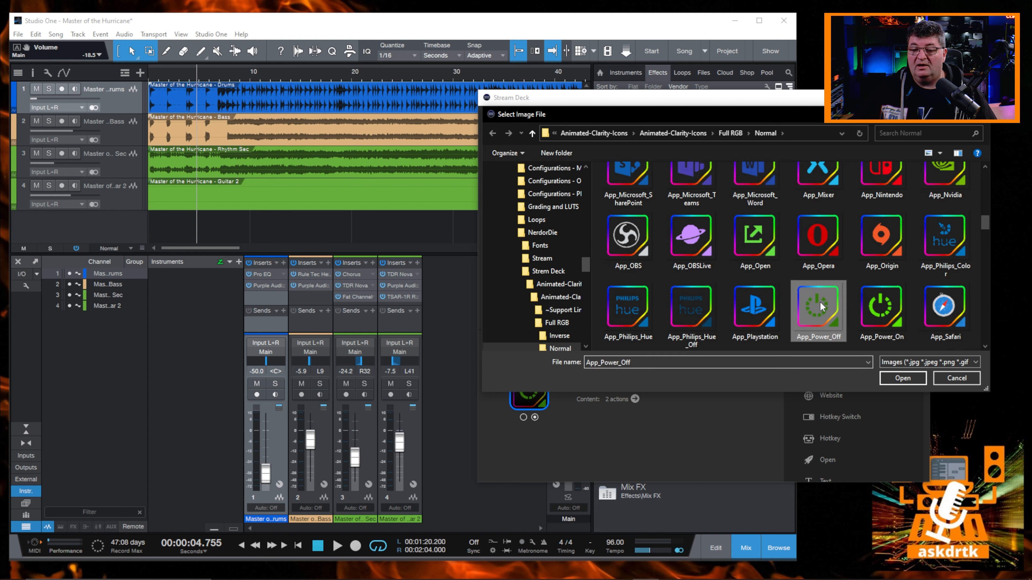
left_click(902, 378)
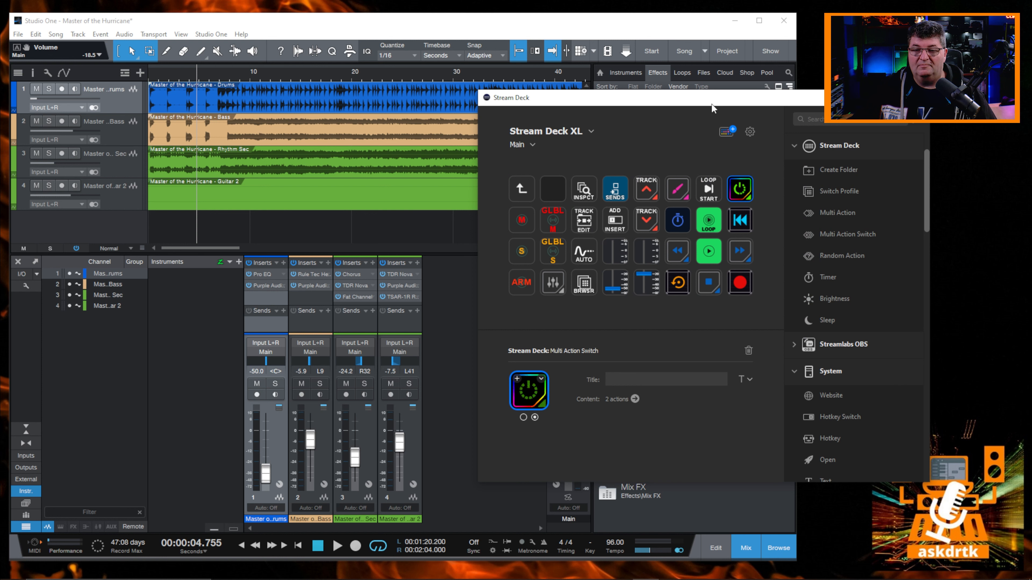
- Test quitting Studio One with the new power key, cancel the exit at the save prompt, and return to Stream Deck
left_click_drag(712, 105, 807, 133)
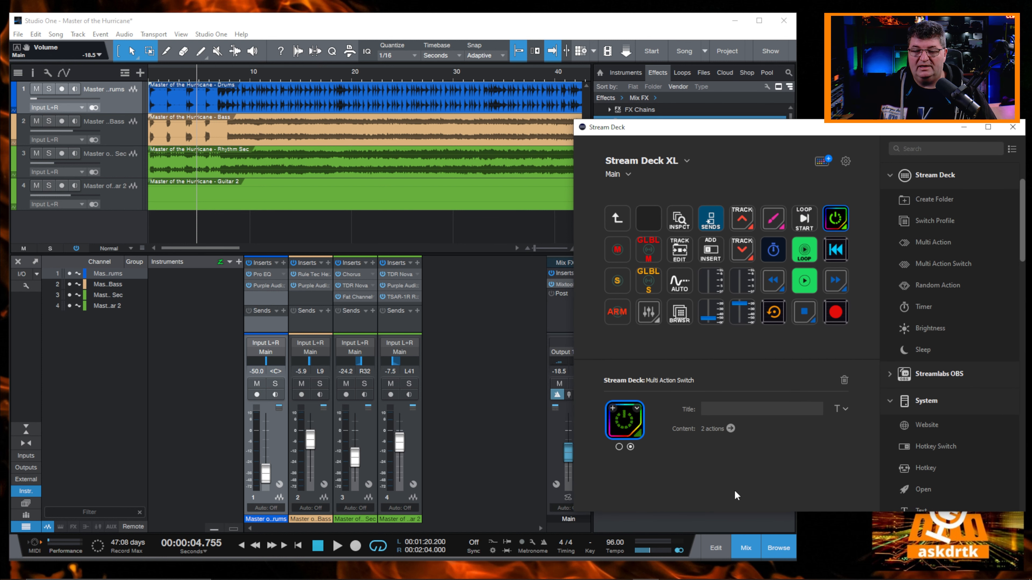
left_click(335, 183)
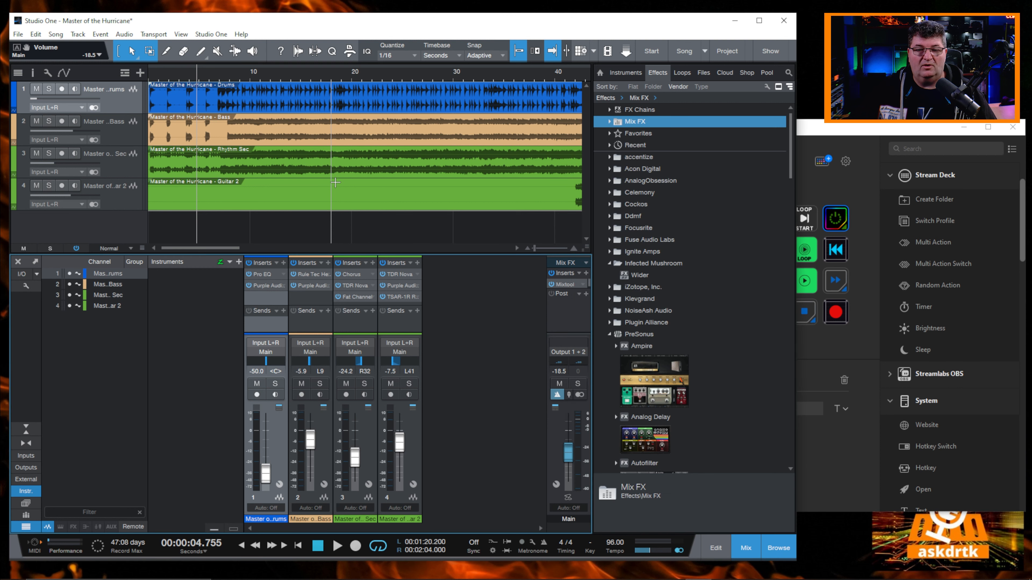
key("alt+F4")
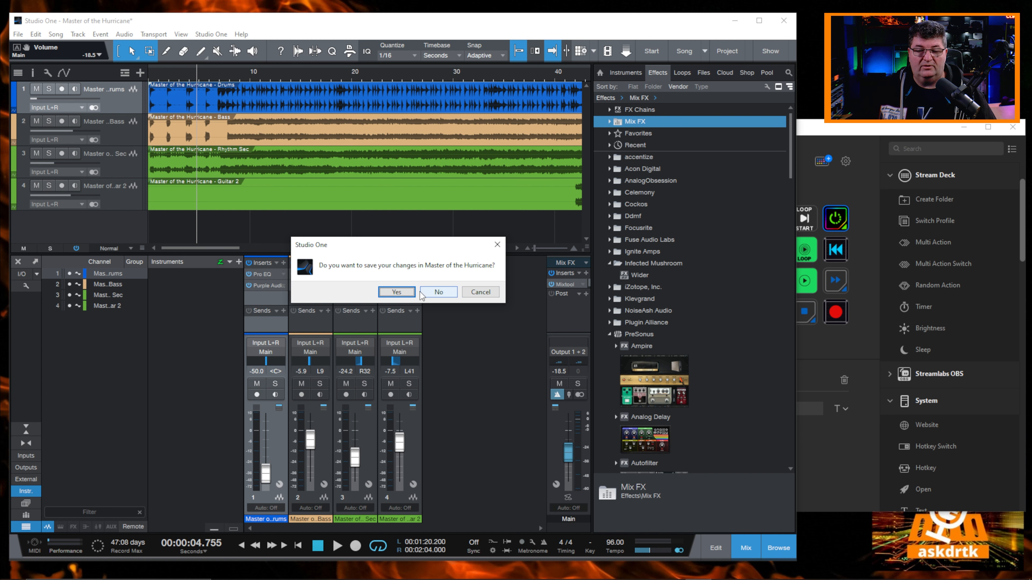
left_click(485, 293)
left_click(874, 138)
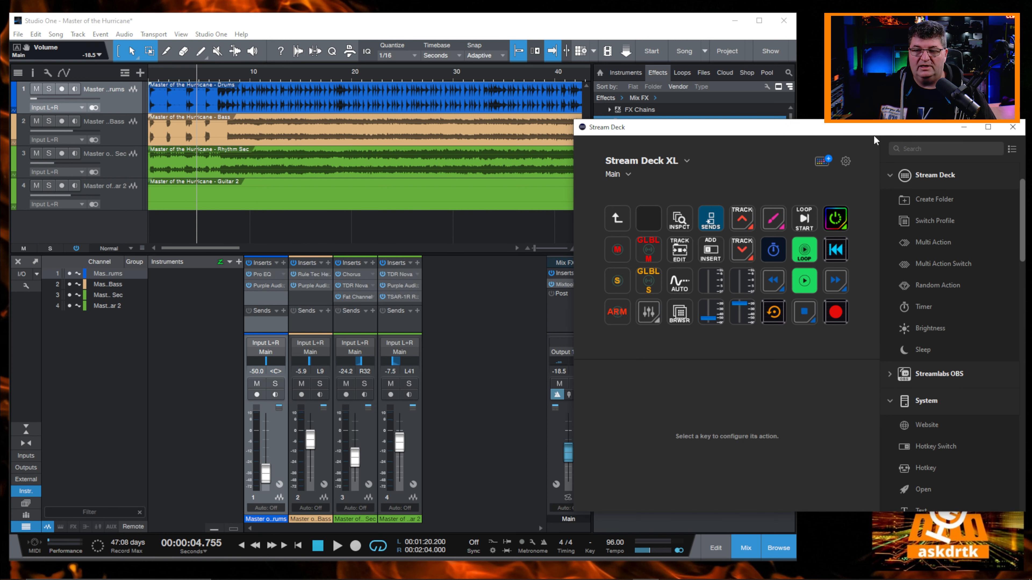
left_click_drag(874, 136, 793, 122)
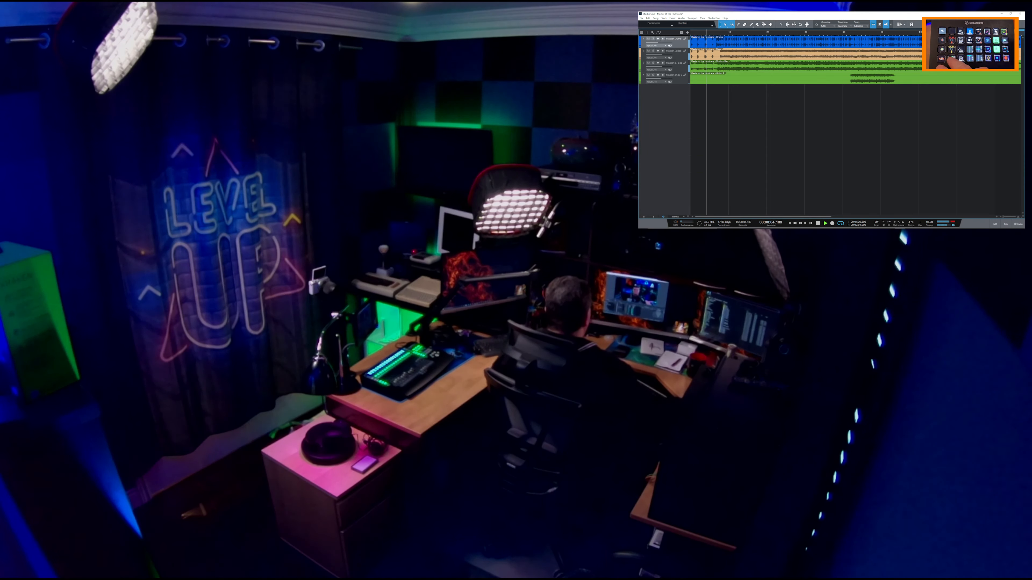
- Show the mix console, the browser and the drums track's audio editor in Studio One during playback
key("F3")
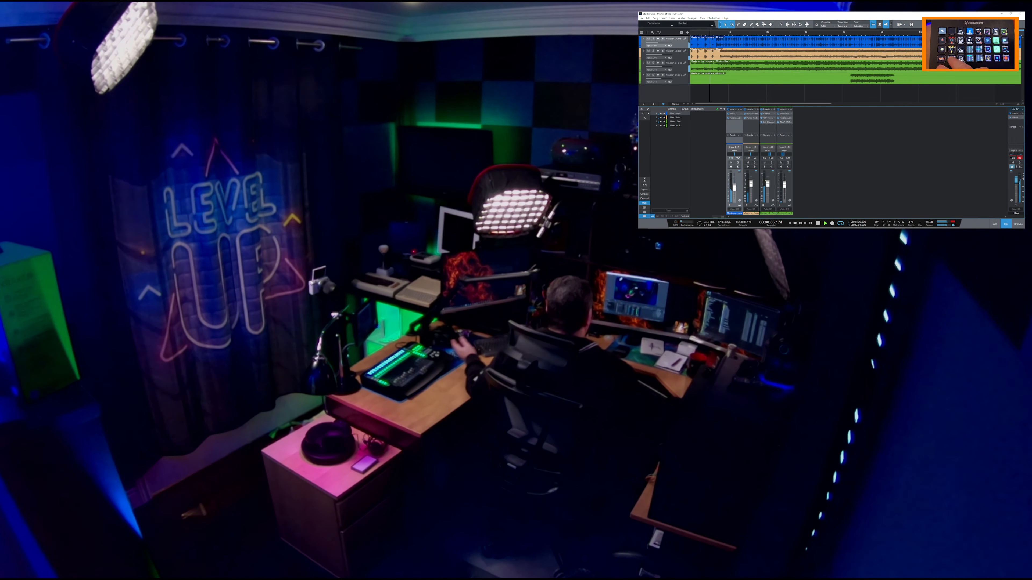
key("F5")
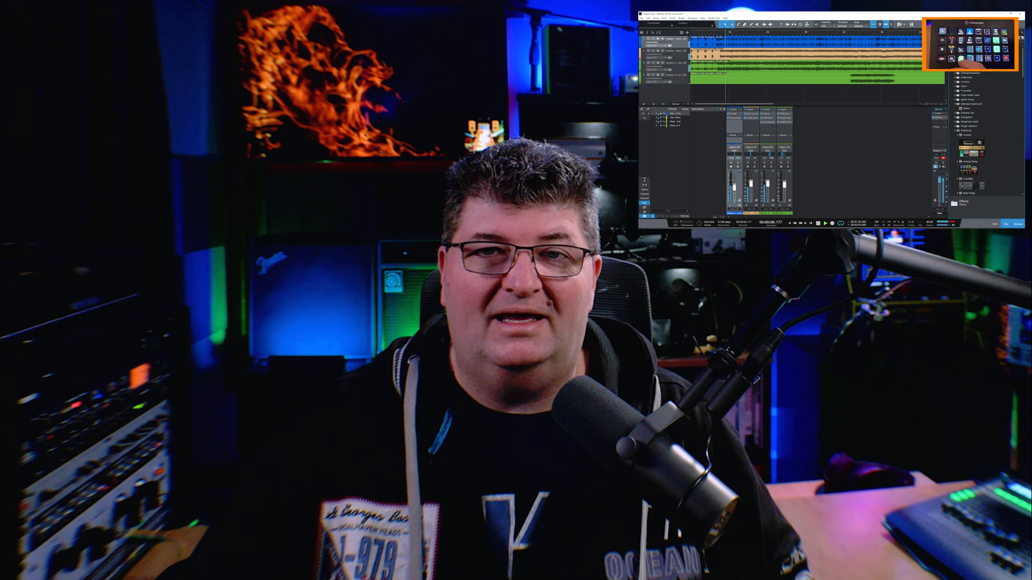
key("F2")
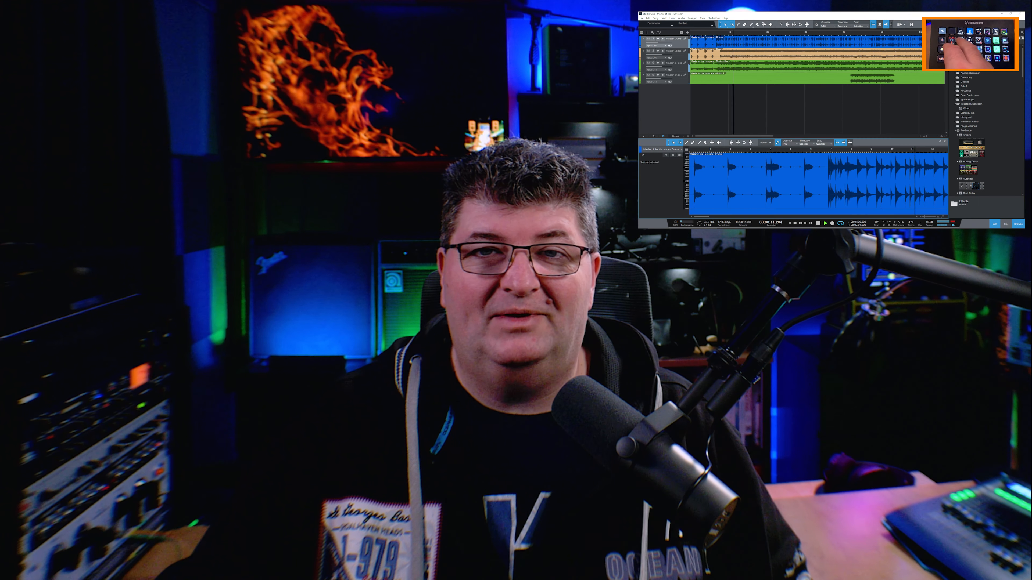